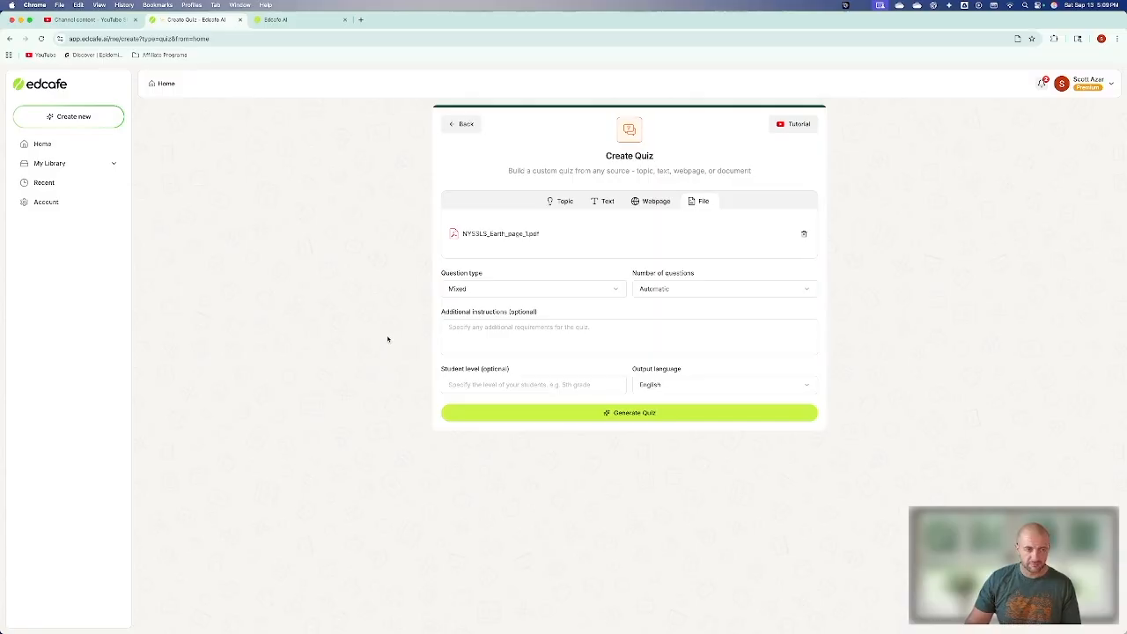
- Look through the Topic, Text and Webpage quiz sources and return to the File source holding the NYSSLS Earth PDF
click(560, 202)
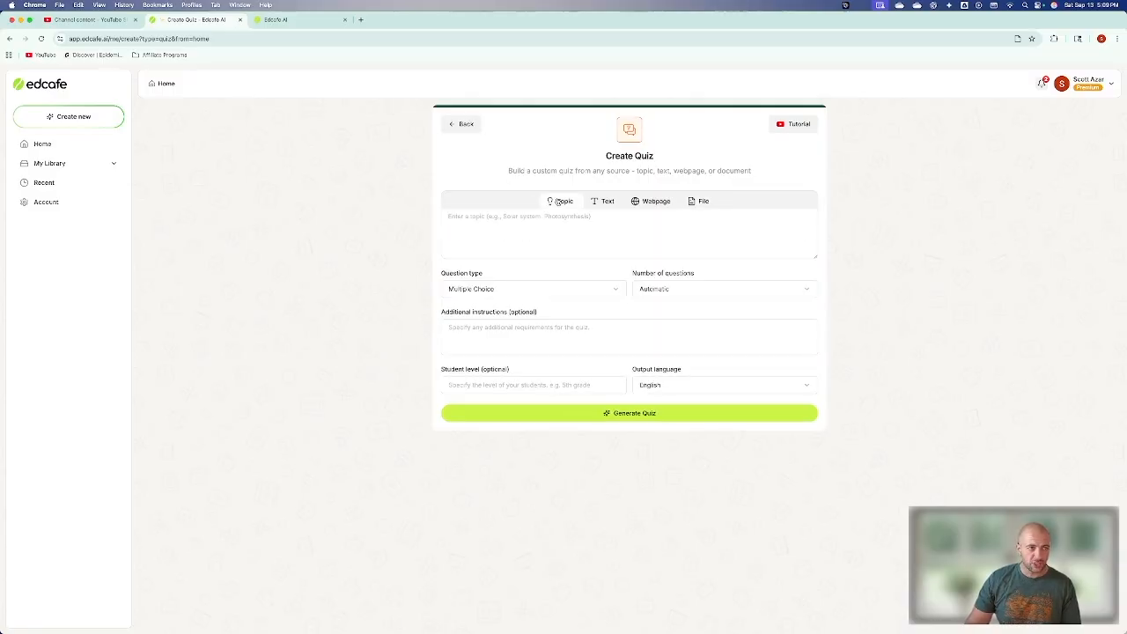
click(602, 201)
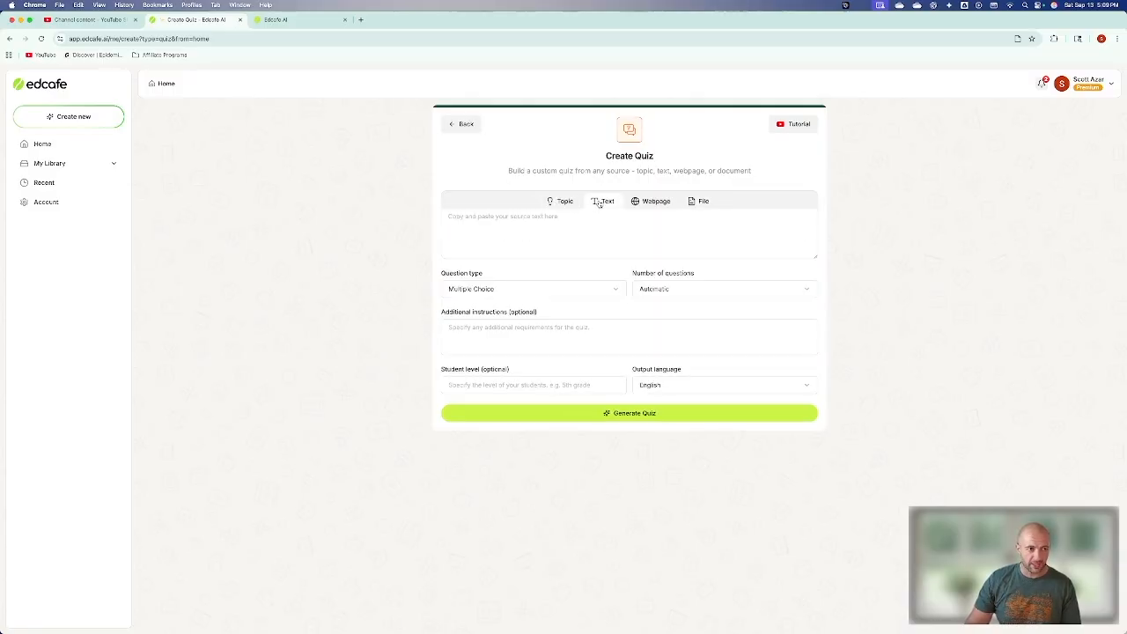
click(662, 202)
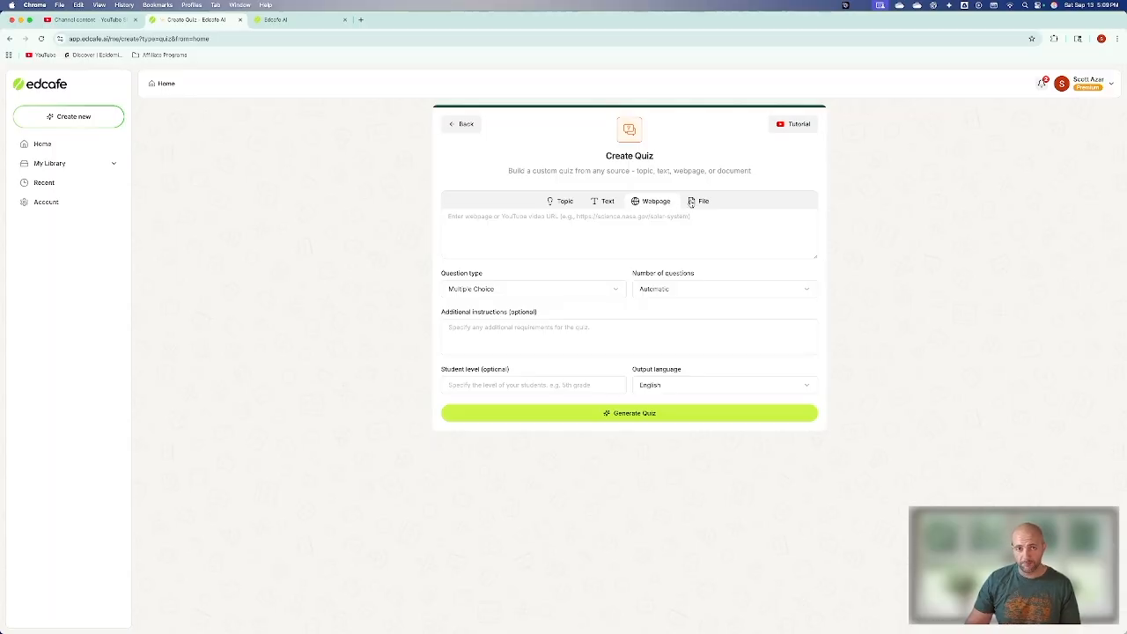
click(690, 204)
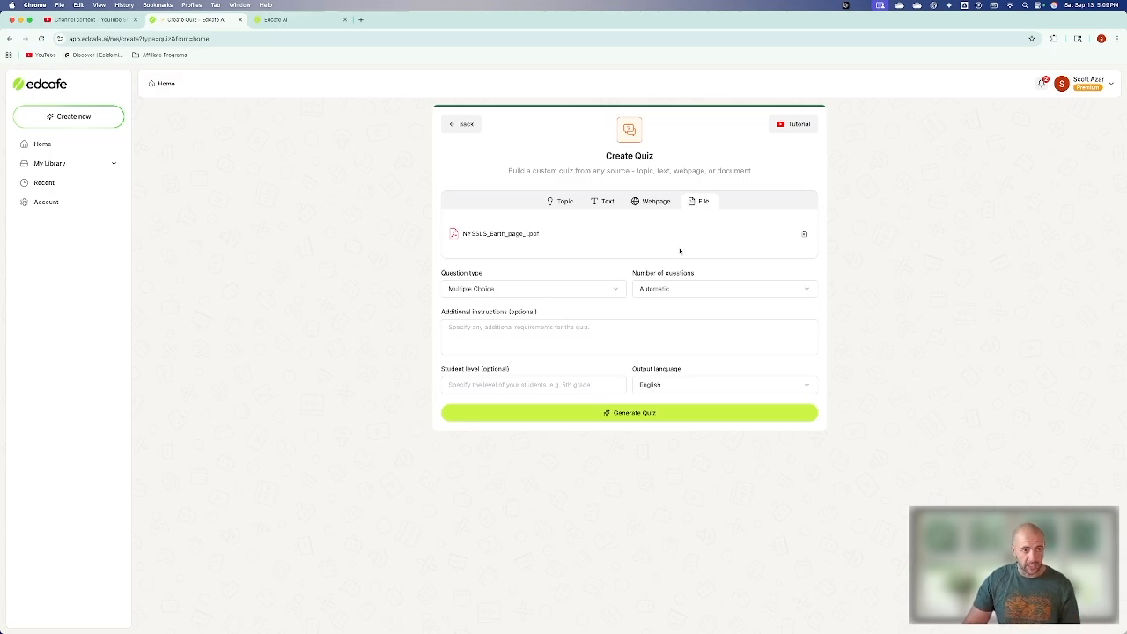
- Set the quiz's question type to Mixed and the number of questions to 20
click(569, 293)
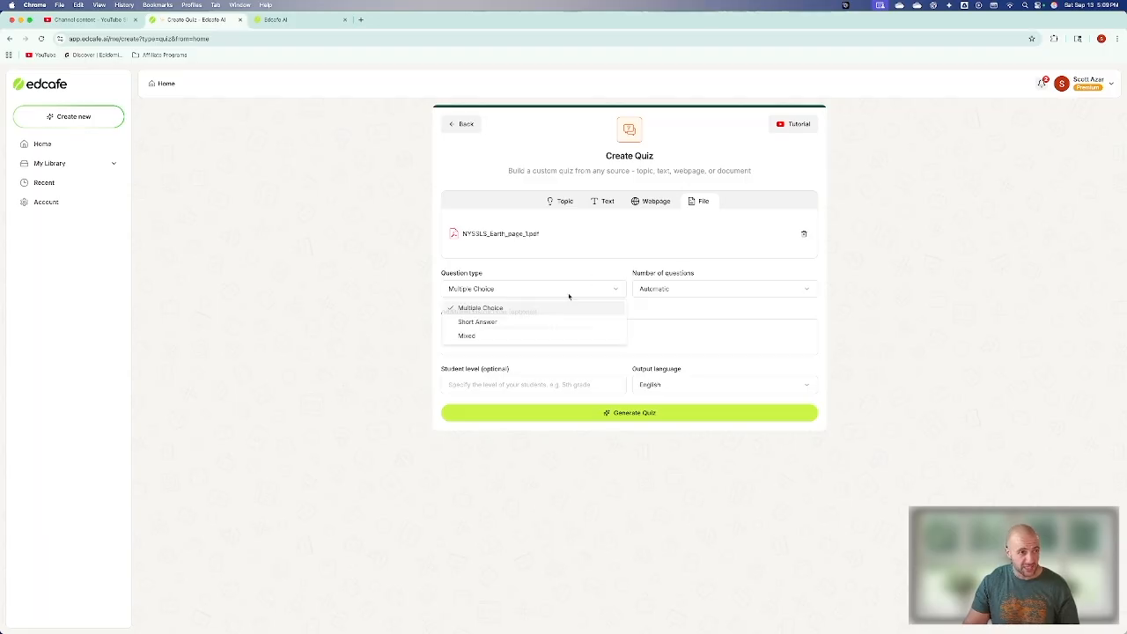
click(529, 335)
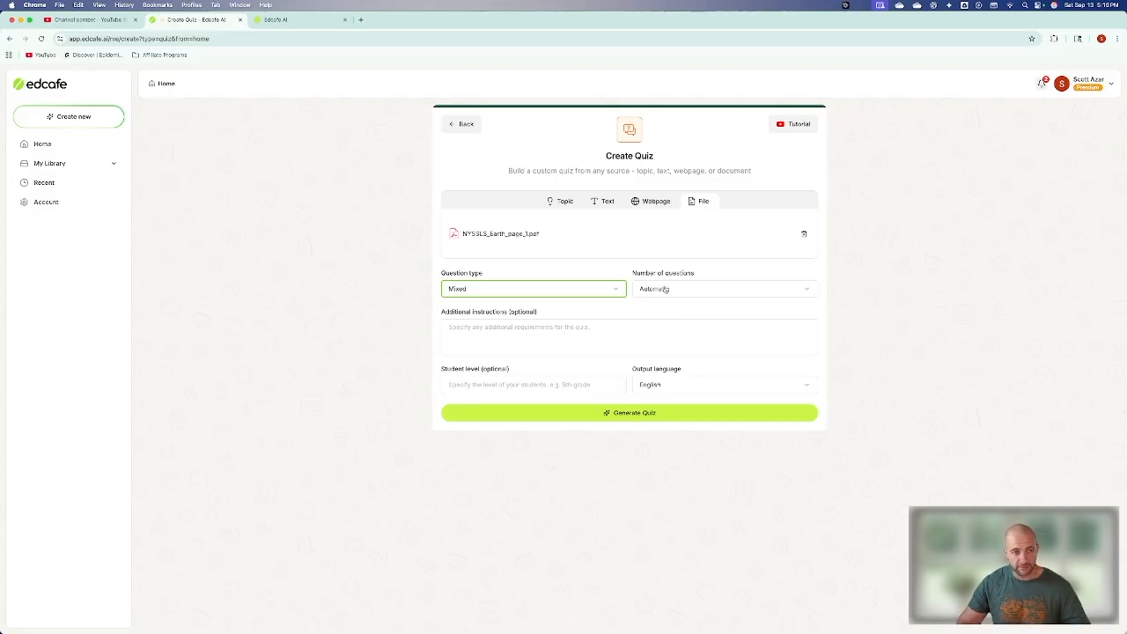
click(666, 290)
click(690, 365)
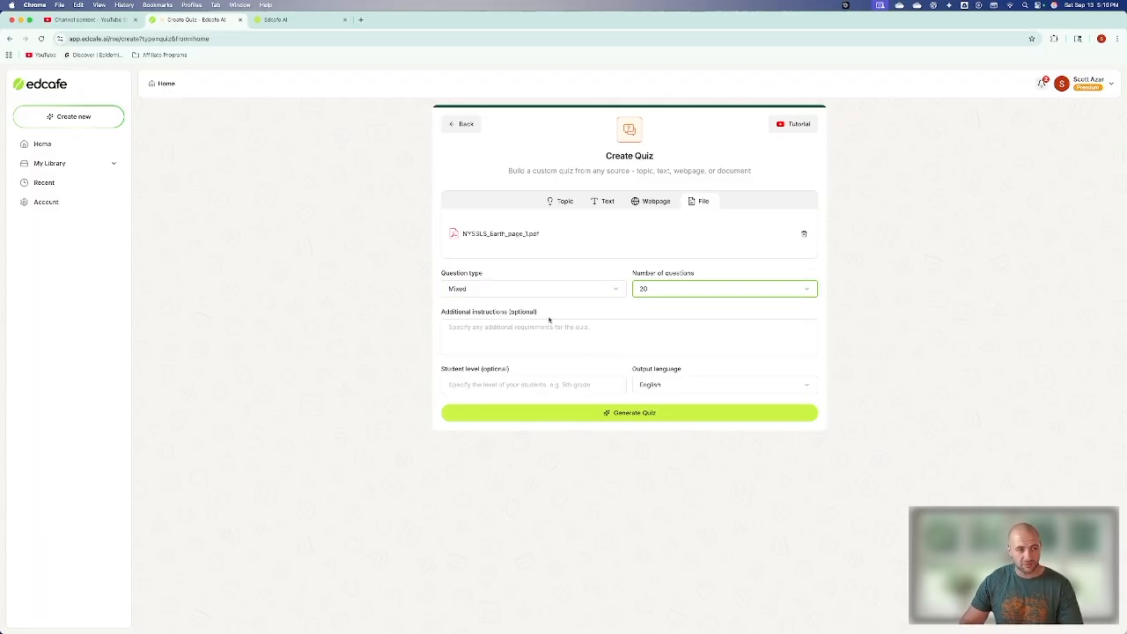
- Add instructions asking for NYSSLS HS Science clusters of mixed questions, with phenomena and staggered stimuli that build on one another within each cluster
click(556, 322)
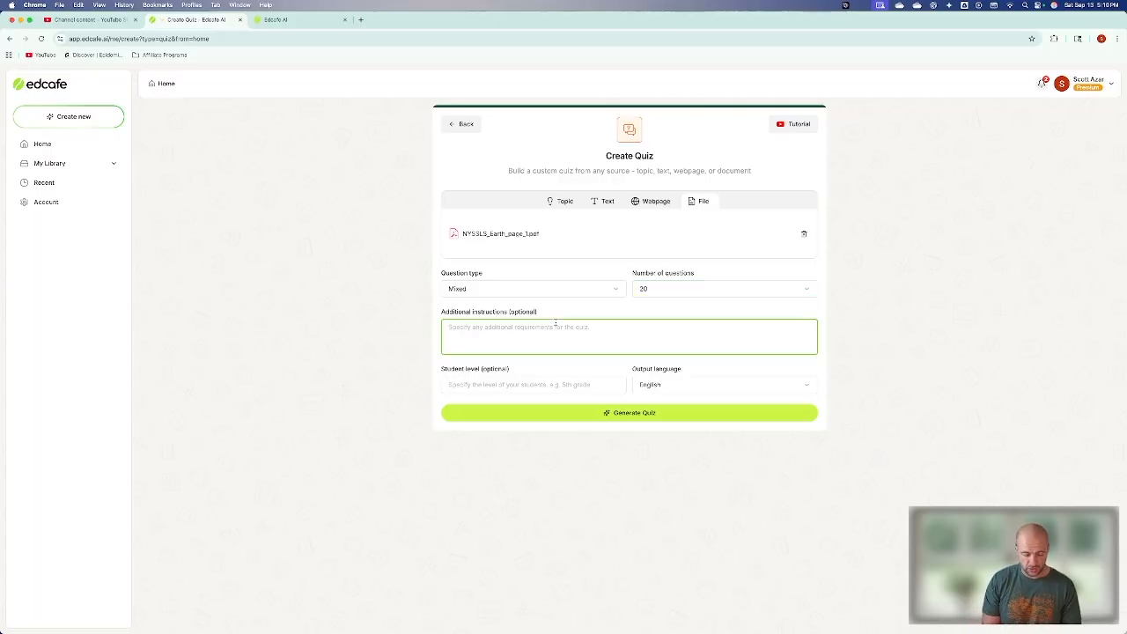
text(Please create clusters of mixed questions, seen in the NYSSLS standards for HS Science.)
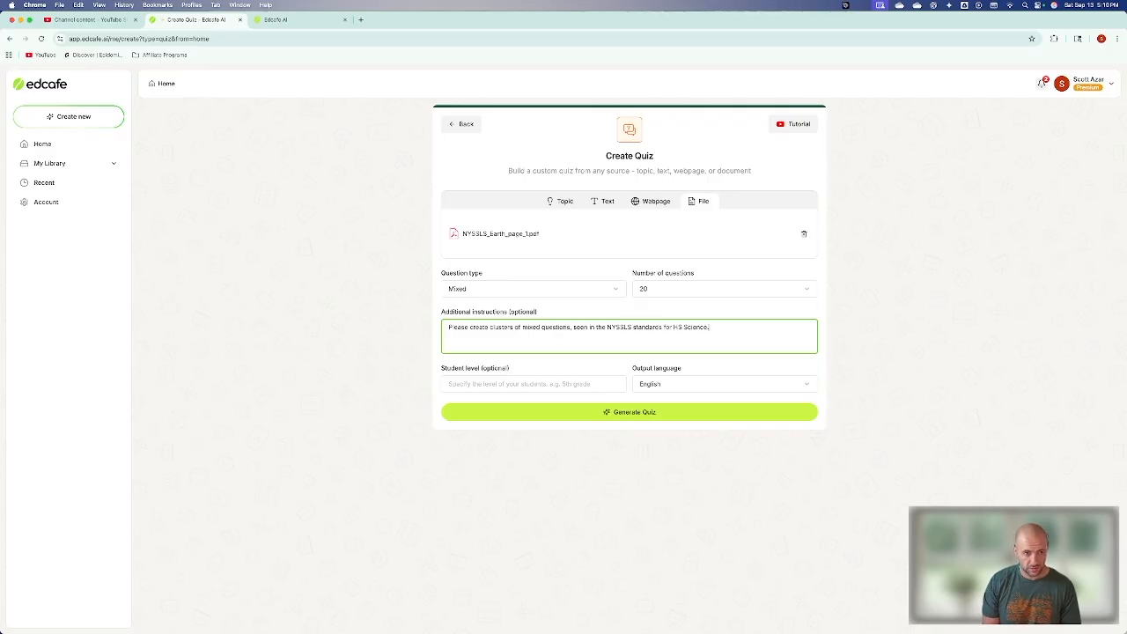
text( Please add stimuli and phenomena within each cluster. )
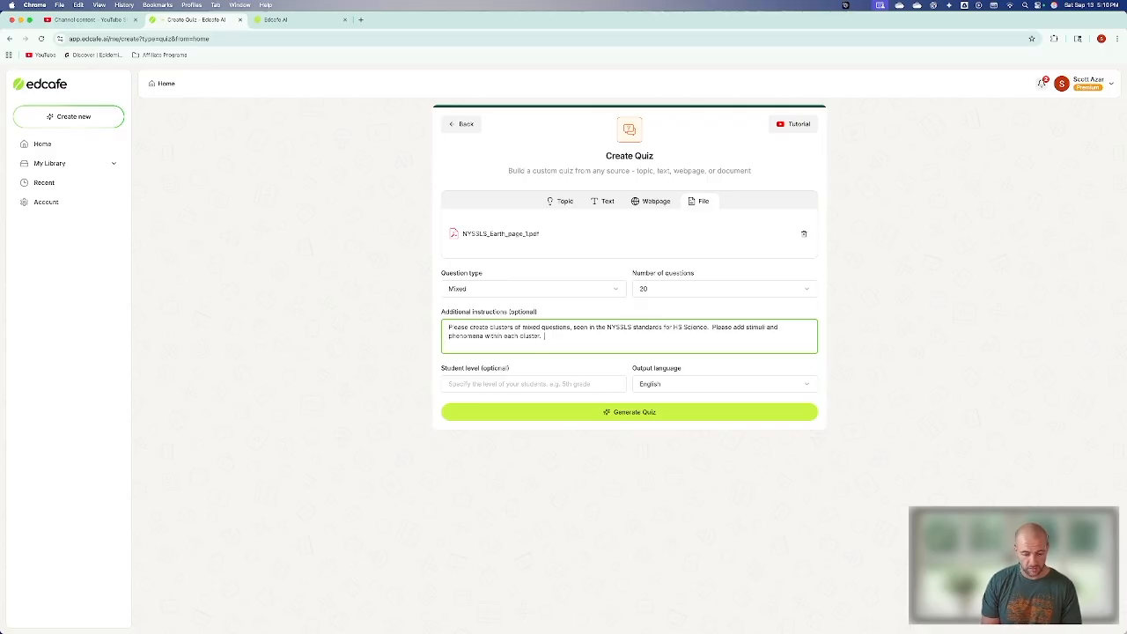
text(Typically, the stimuli are staggered within th)
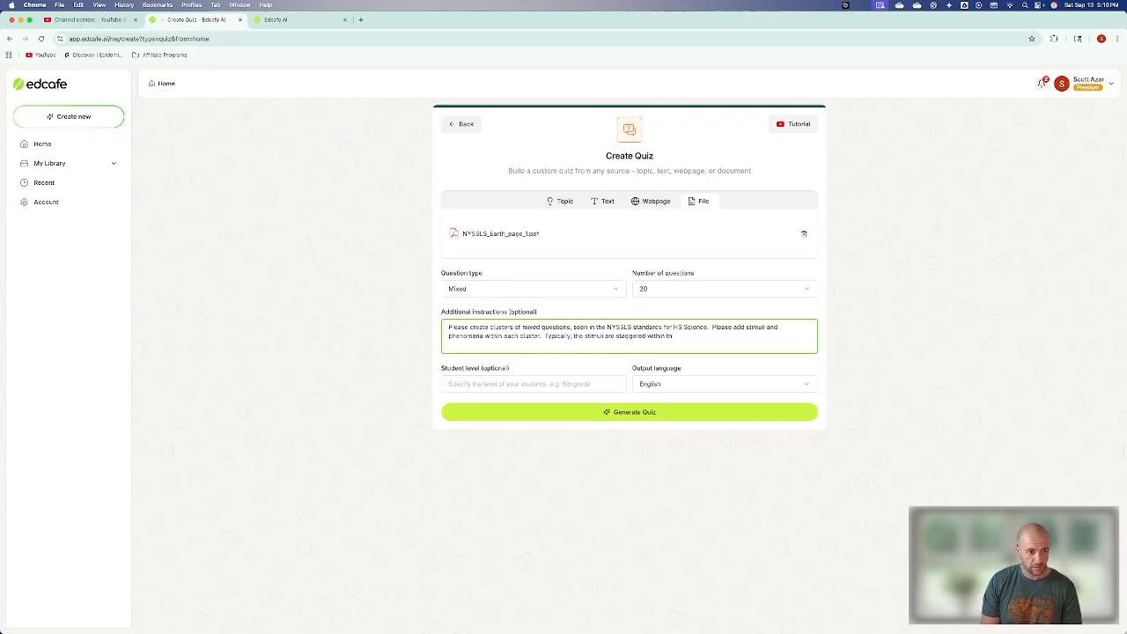
text(e cluster to build on one another.)
- Set the student level to 10th and generate the quiz
key(Tab)
text(10)
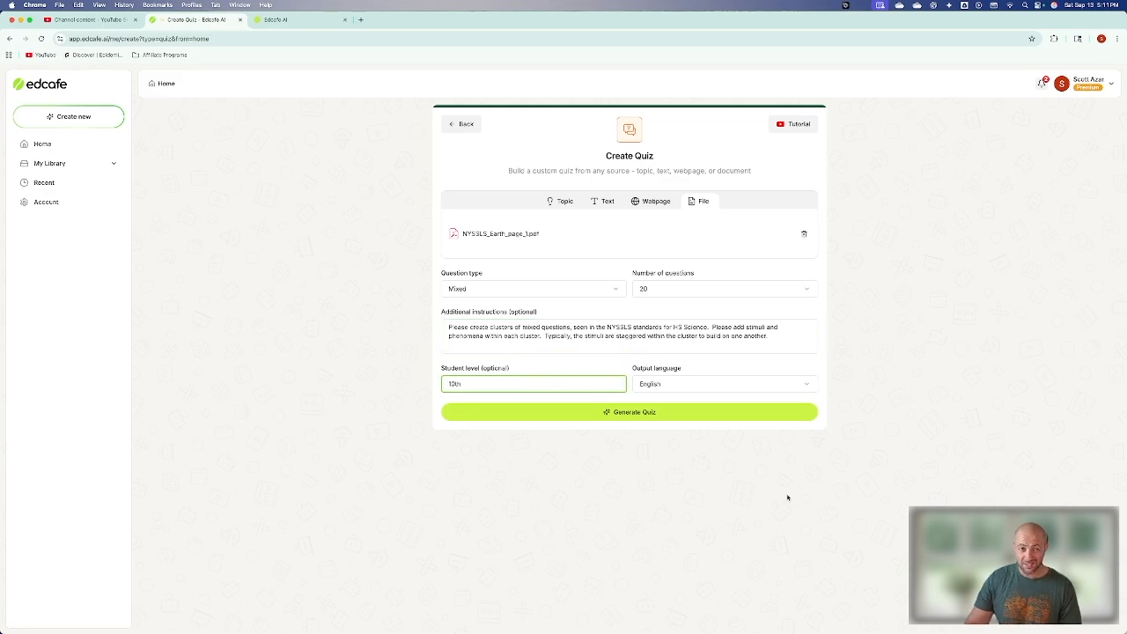
click(618, 414)
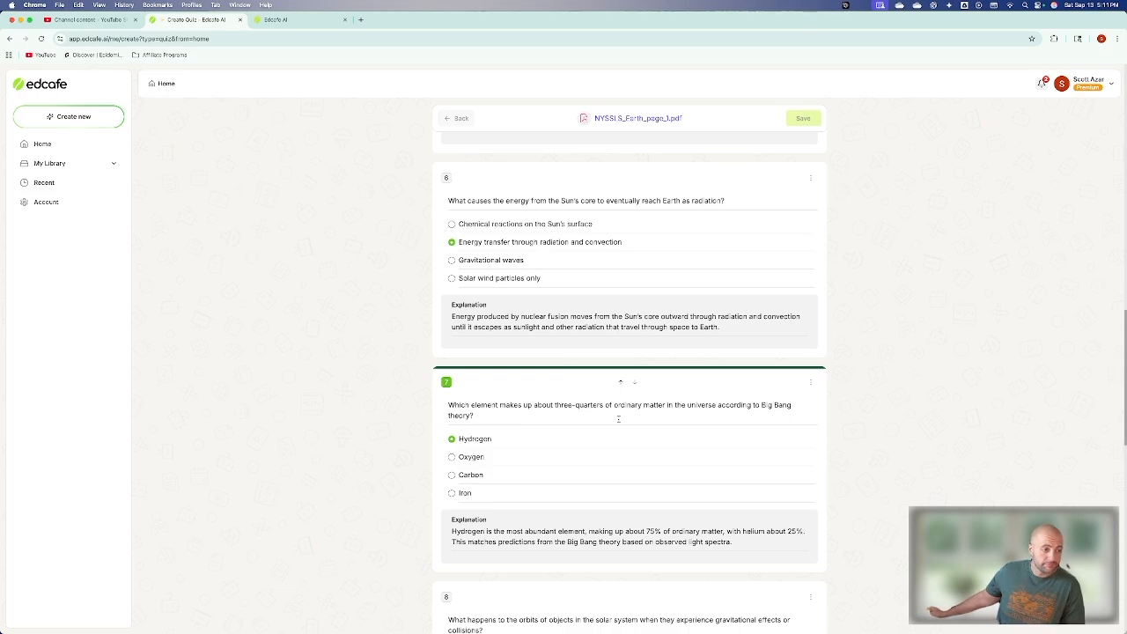
- Review the generated multiple-choice questions with their marked answers and explanations, from question 1 onward
scroll(617, 419, up, 10)
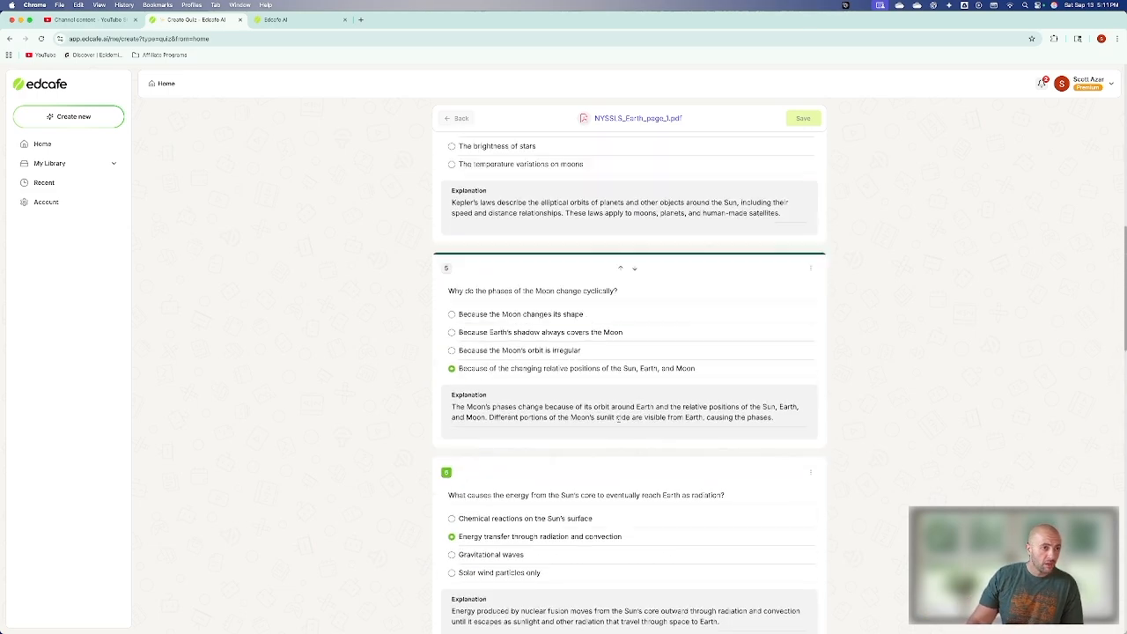
scroll(619, 419, up, 8)
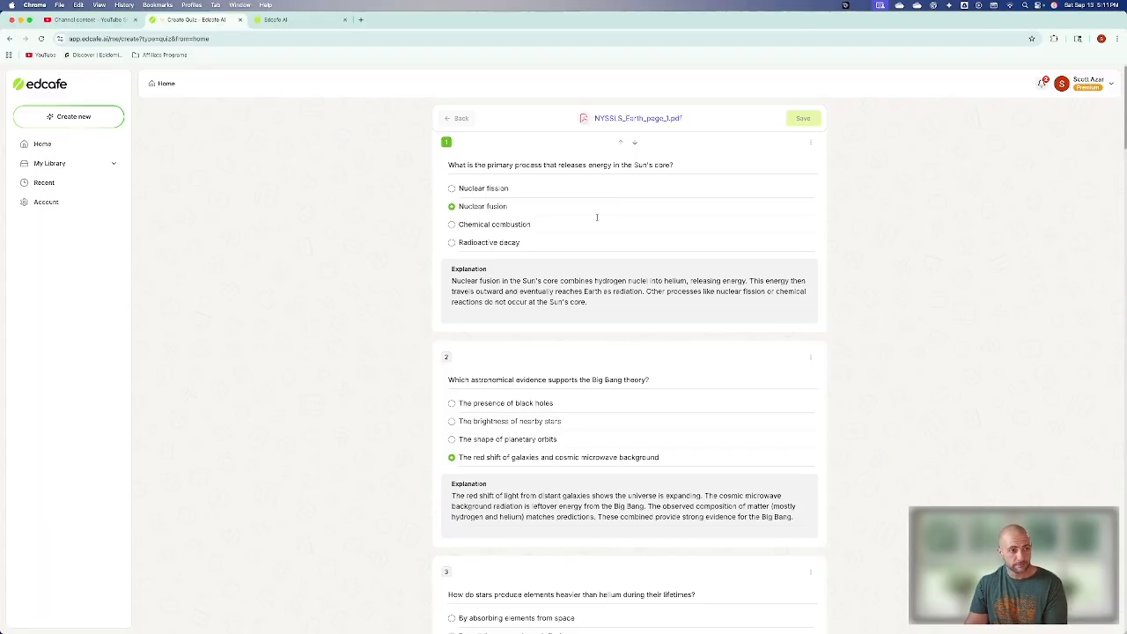
scroll(596, 216, down, 3)
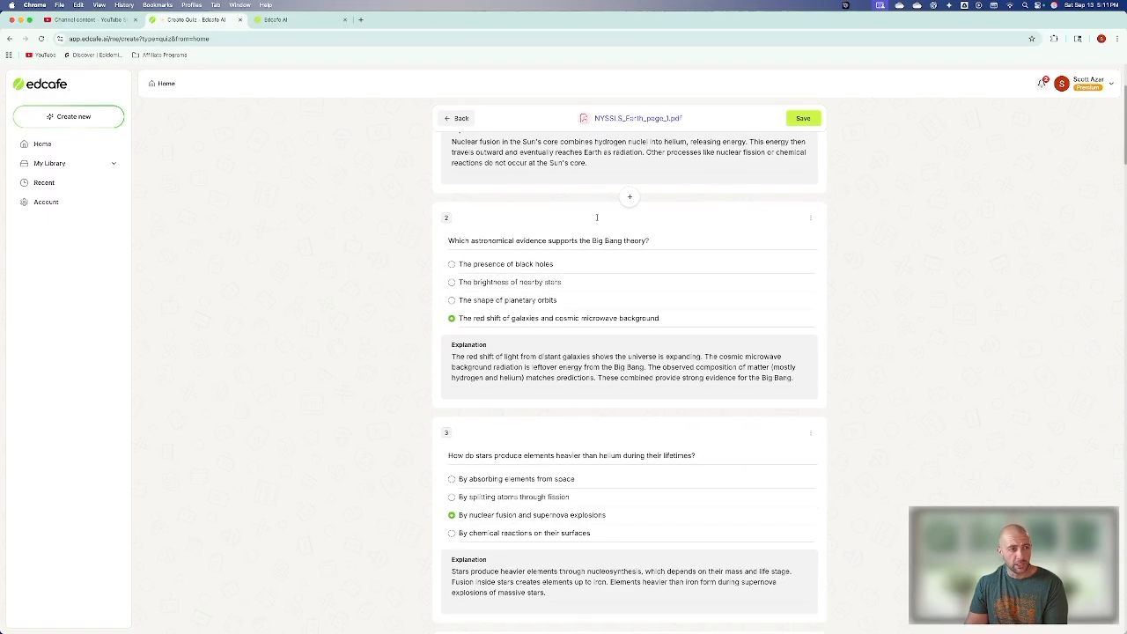
scroll(596, 216, down, 3)
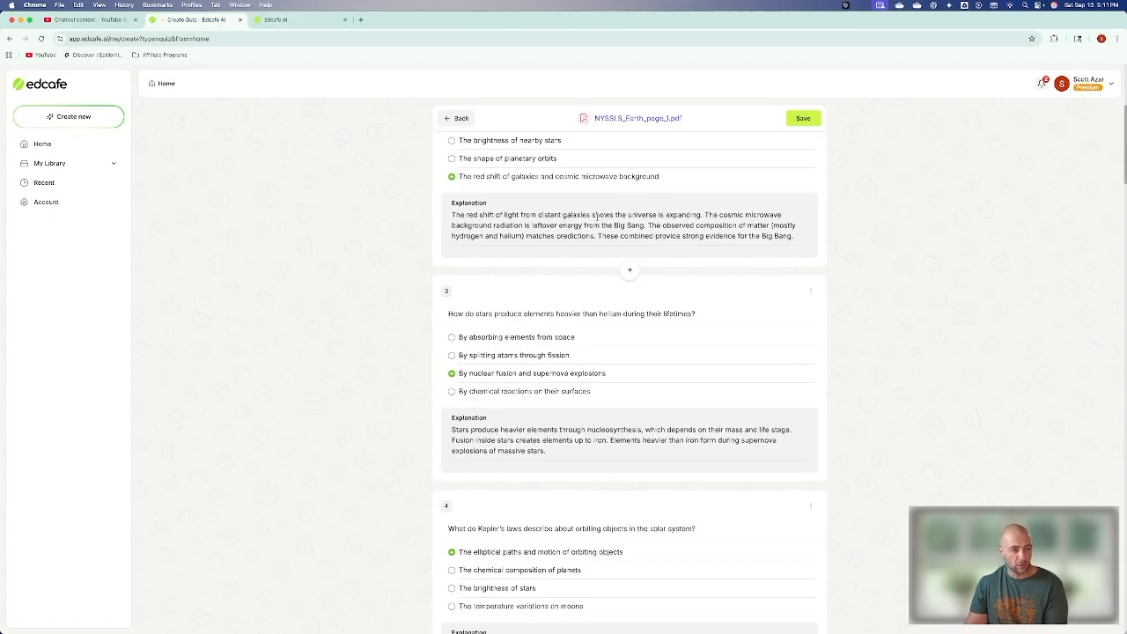
scroll(596, 216, down, 4)
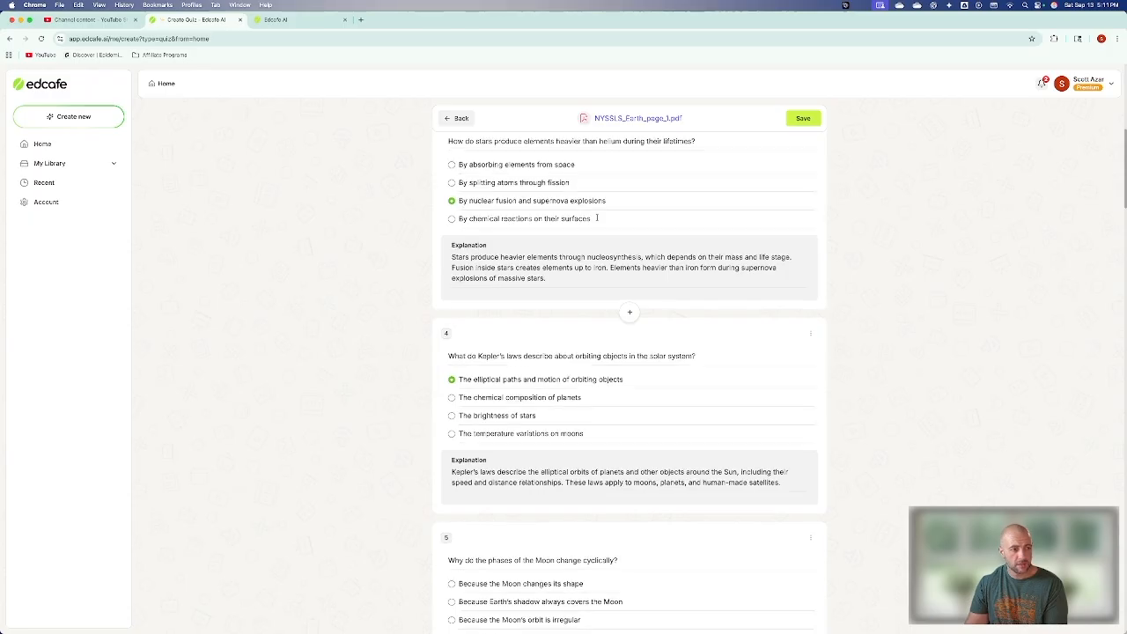
scroll(596, 219, down, 6)
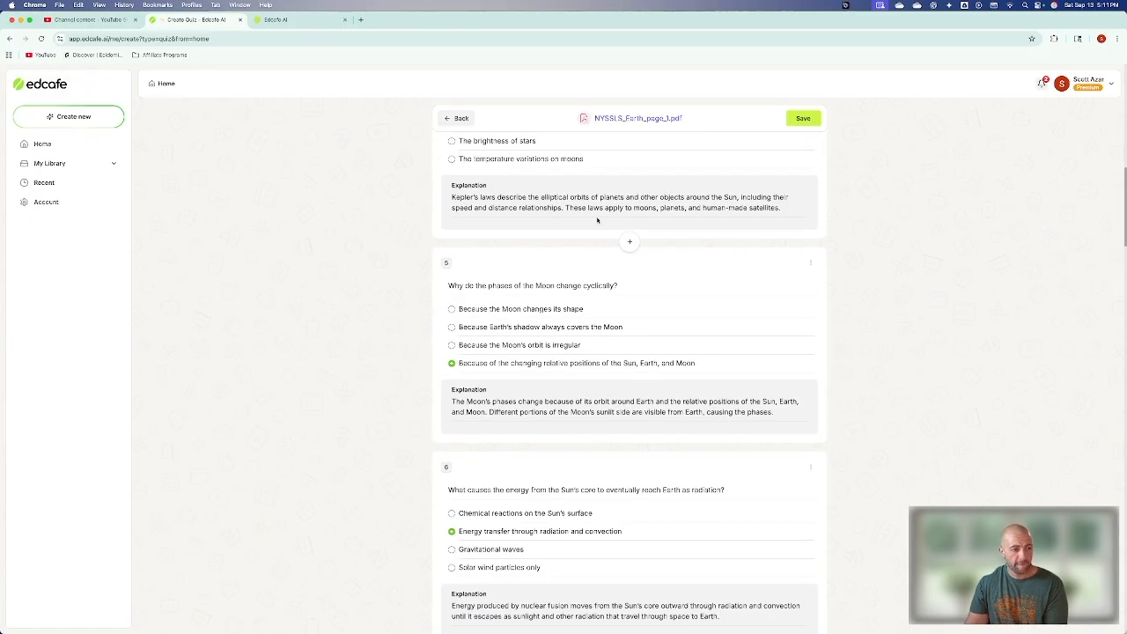
scroll(596, 219, down, 9)
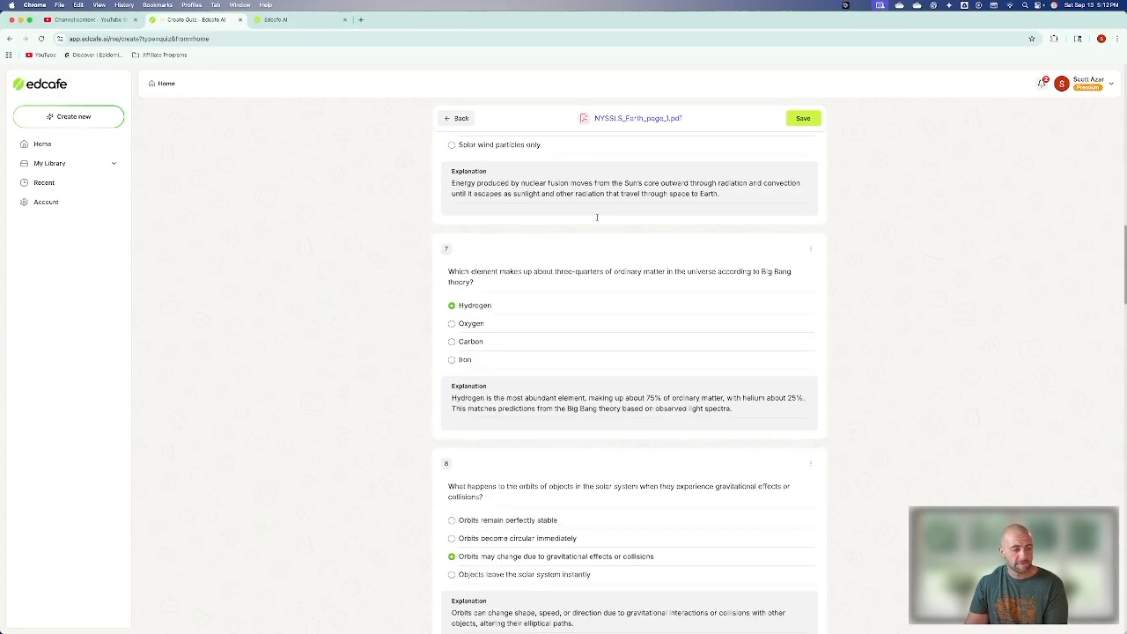
scroll(596, 216, down, 8)
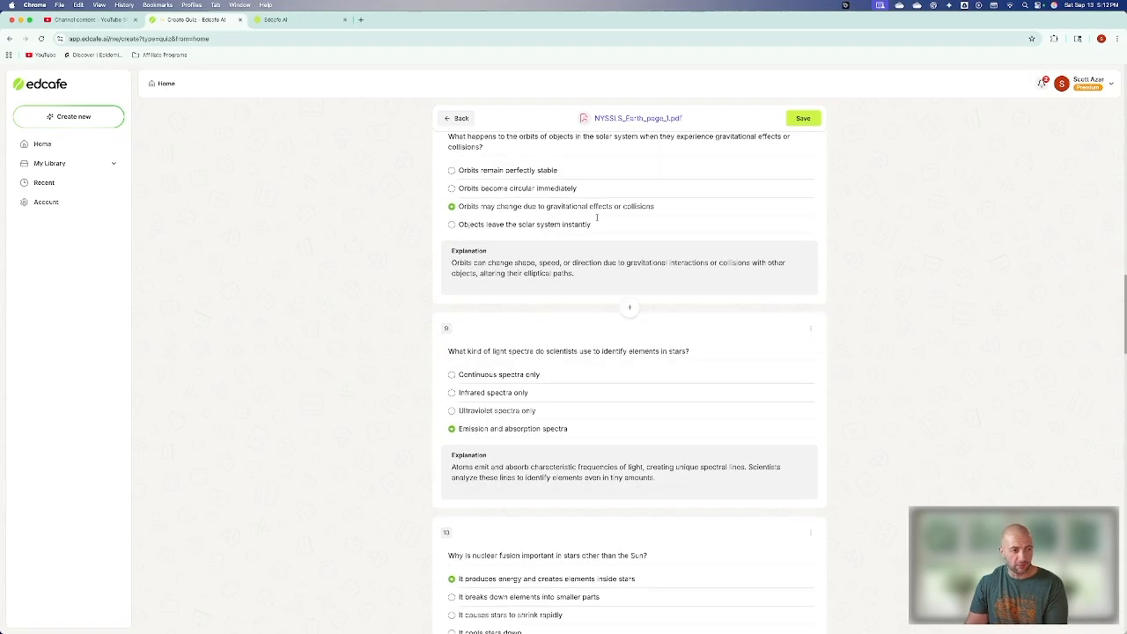
scroll(596, 217, down, 4)
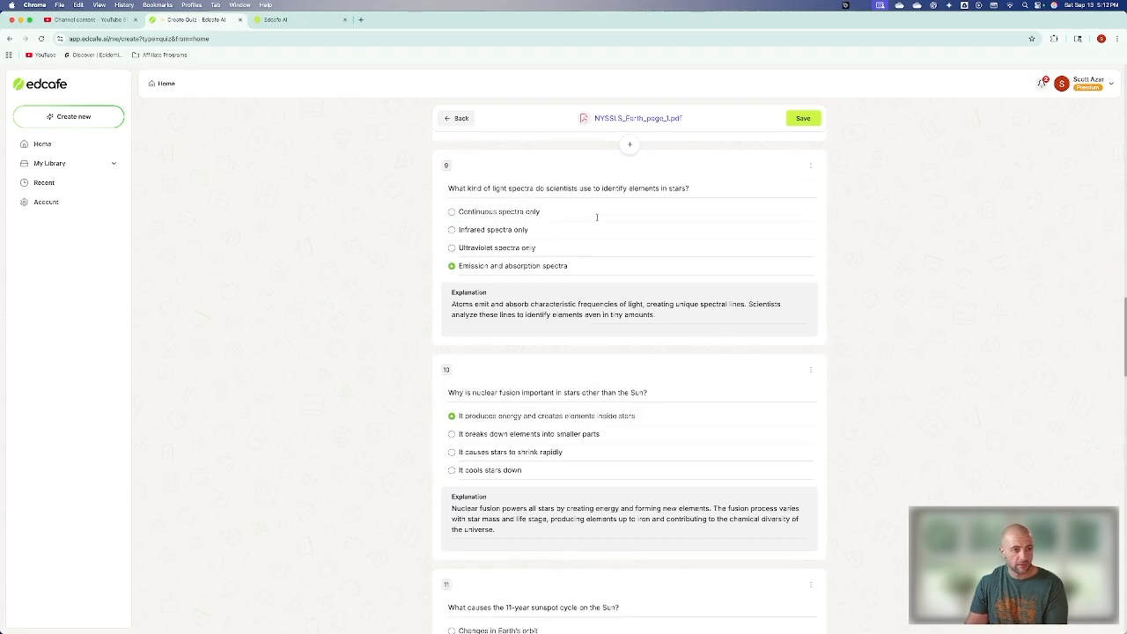
scroll(596, 218, down, 10)
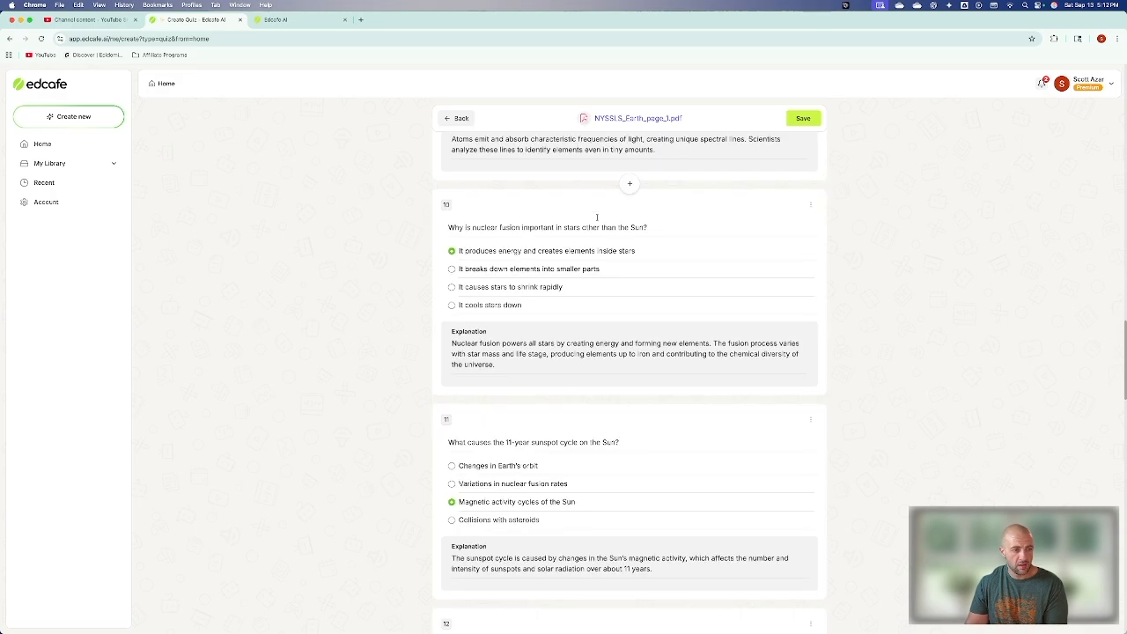
scroll(596, 219, down, 12)
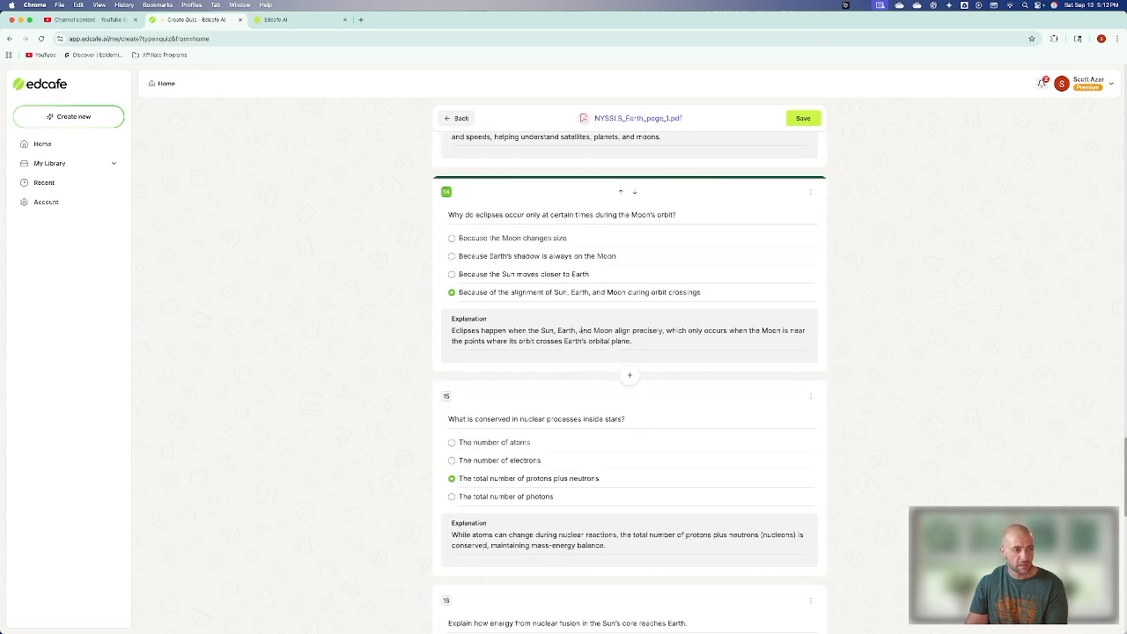
- Open and close the image options for question 14, and look over the short-answer questions with their suggested answers
click(811, 193)
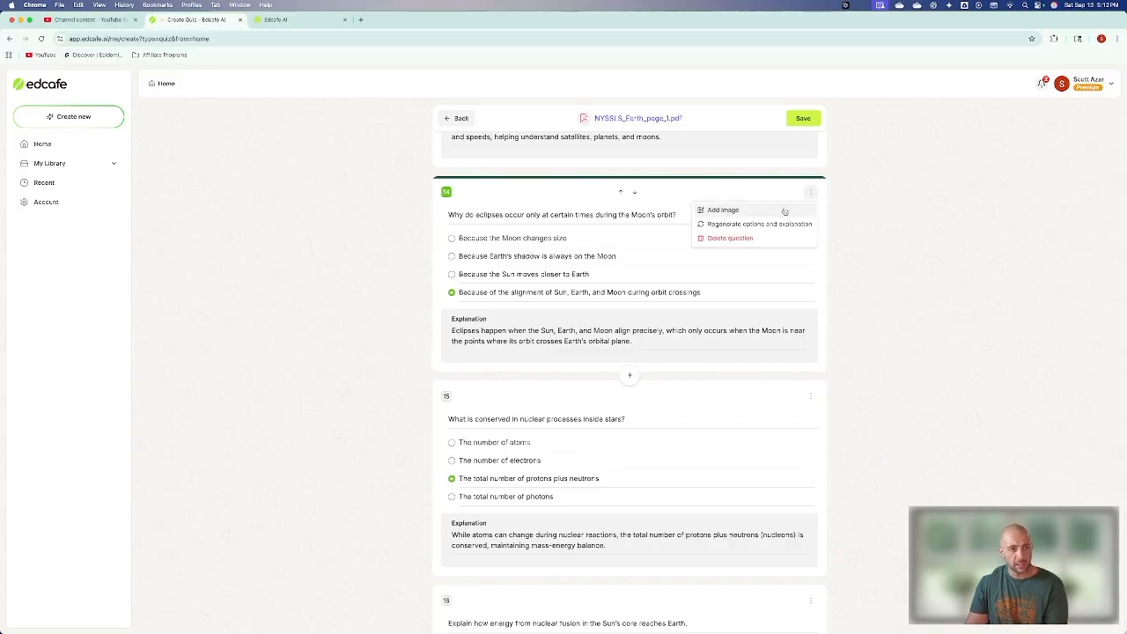
click(784, 211)
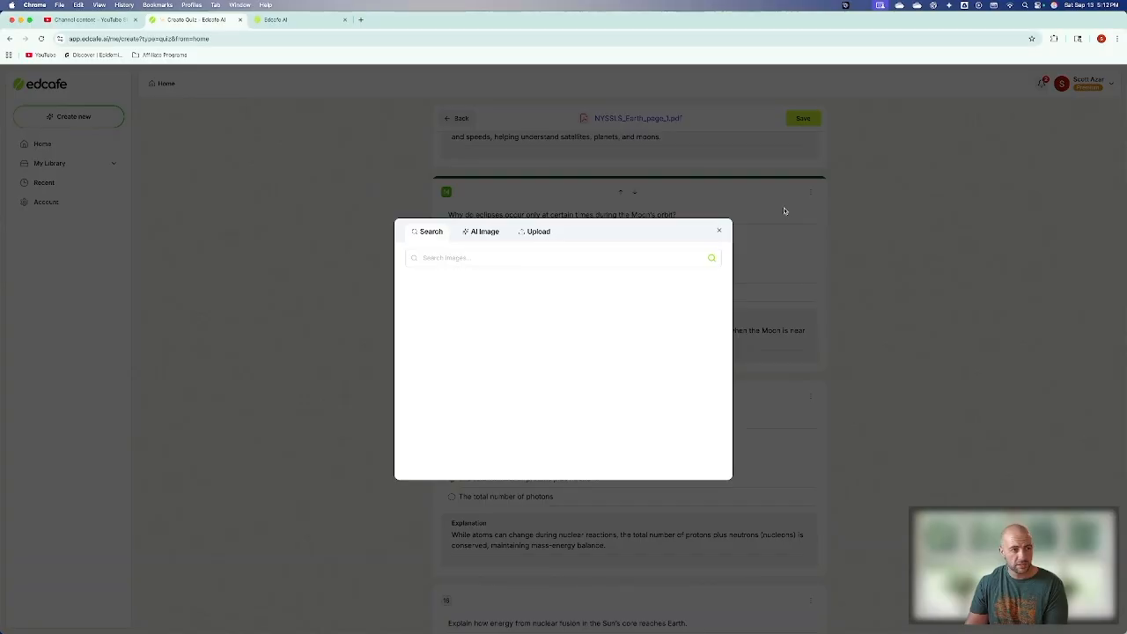
click(720, 230)
scroll(724, 229, down, 5)
scroll(723, 229, down, 5)
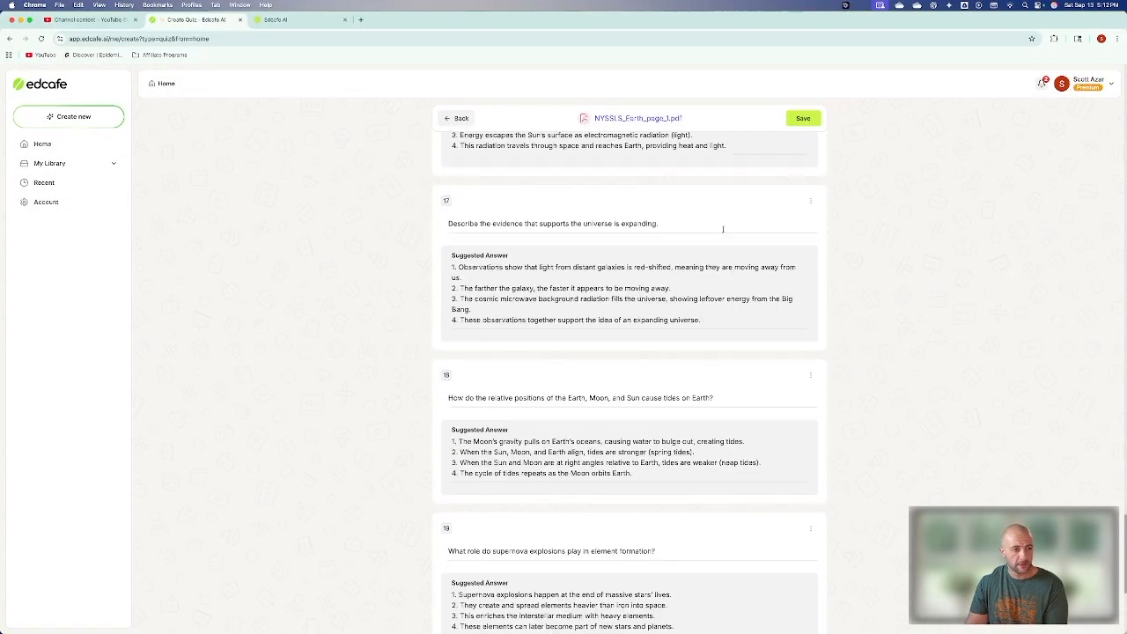
scroll(723, 232, up, 20)
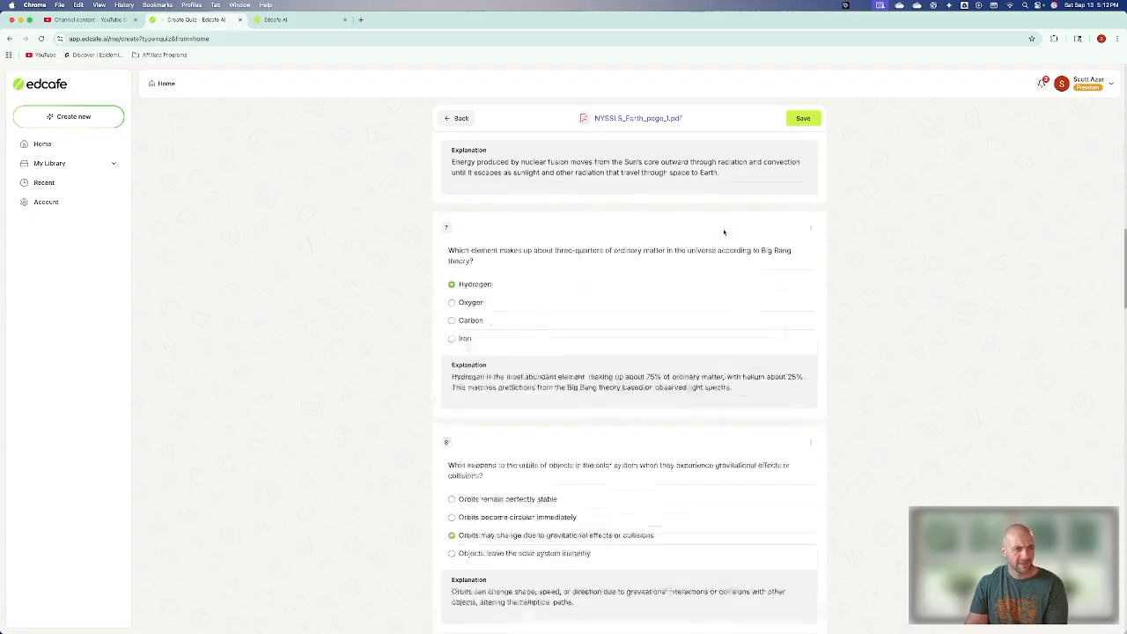
scroll(723, 232, up, 5)
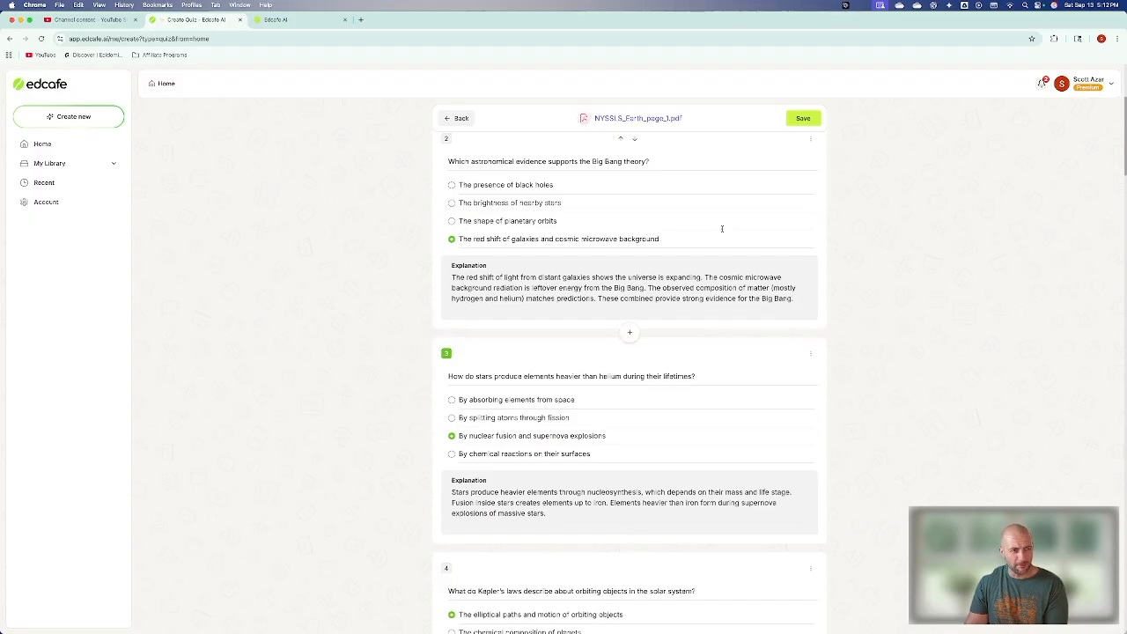
- Try to regenerate the quiz from the same settings without saving, and reload the quiz creation page
click(454, 119)
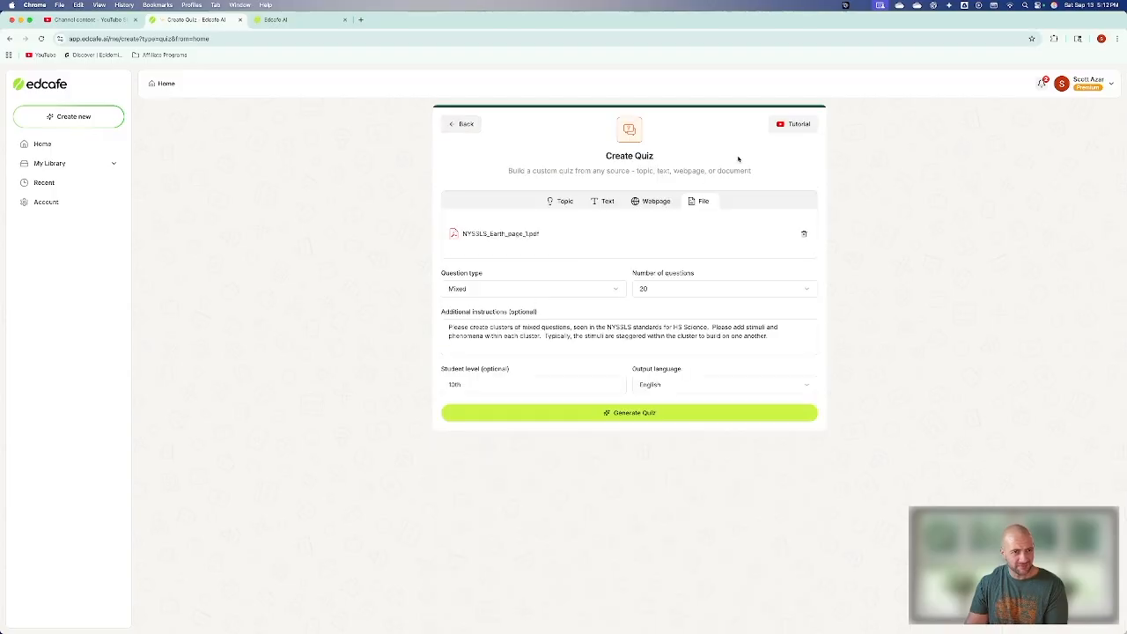
click(664, 411)
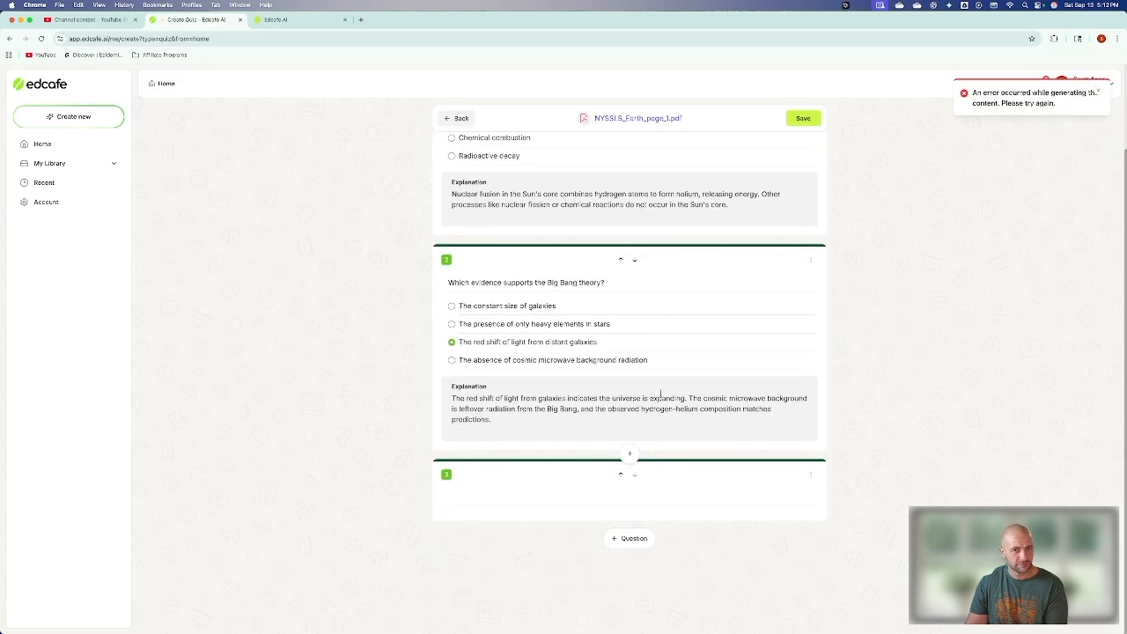
click(41, 39)
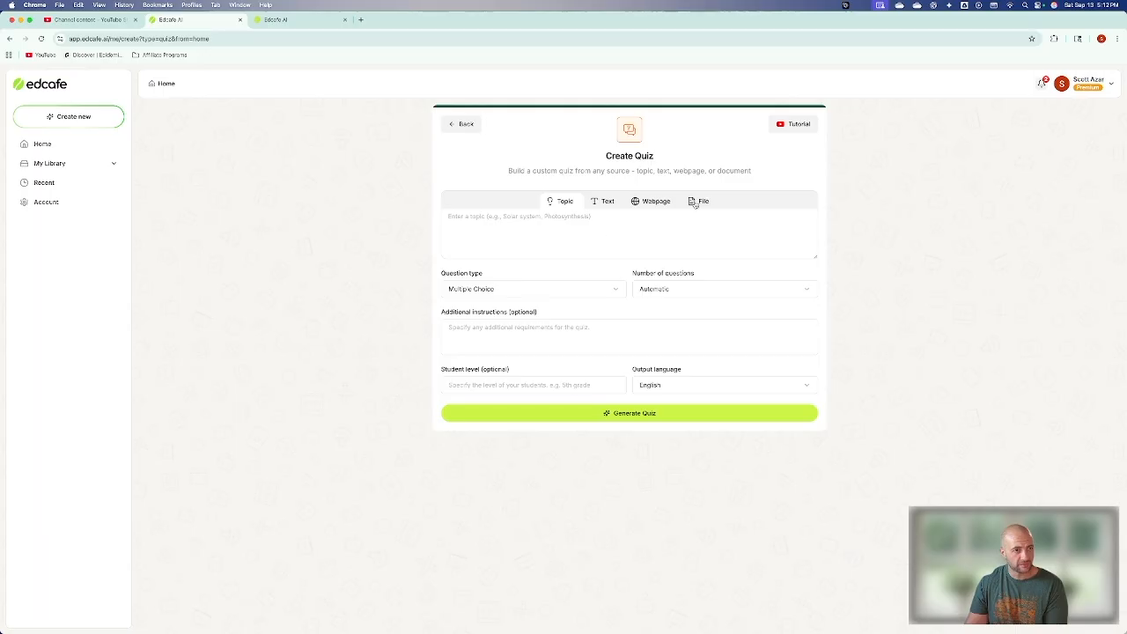
- Choose a webpage as the quiz source, and find NASA's Mars rover biosignature news release by searching the web for "nasa life on mars"
click(695, 202)
click(655, 202)
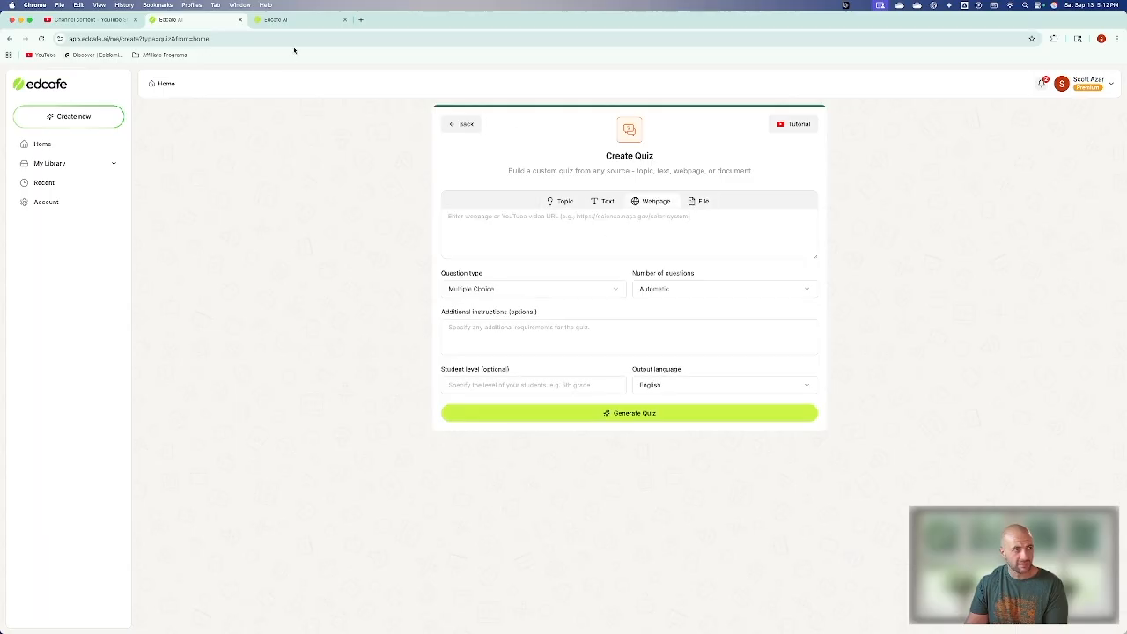
click(360, 19)
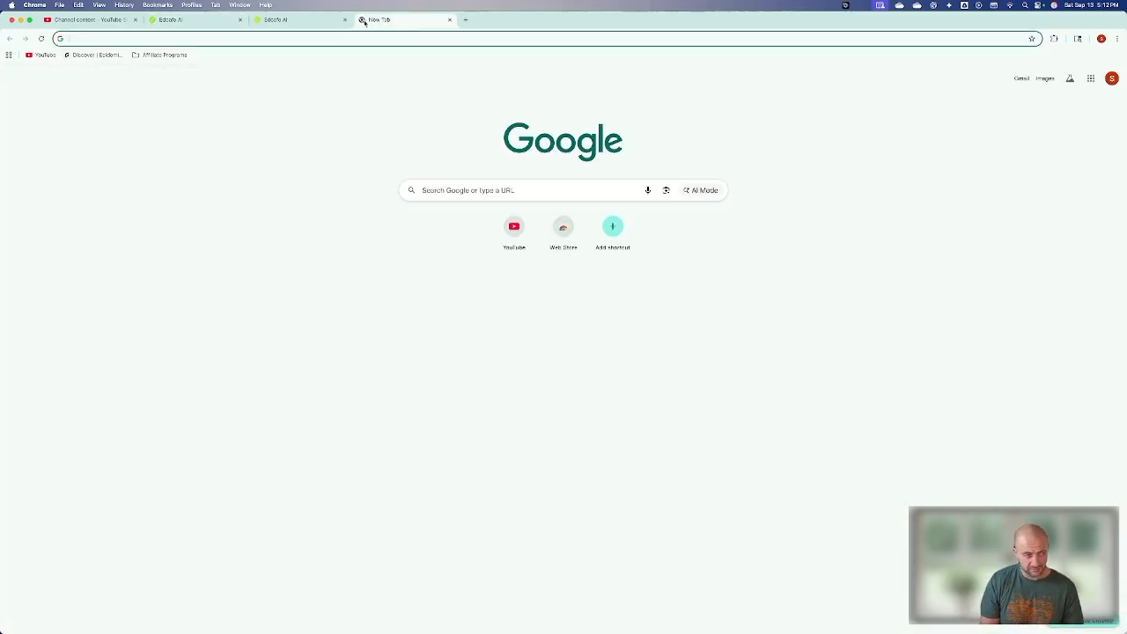
text(nasa l)
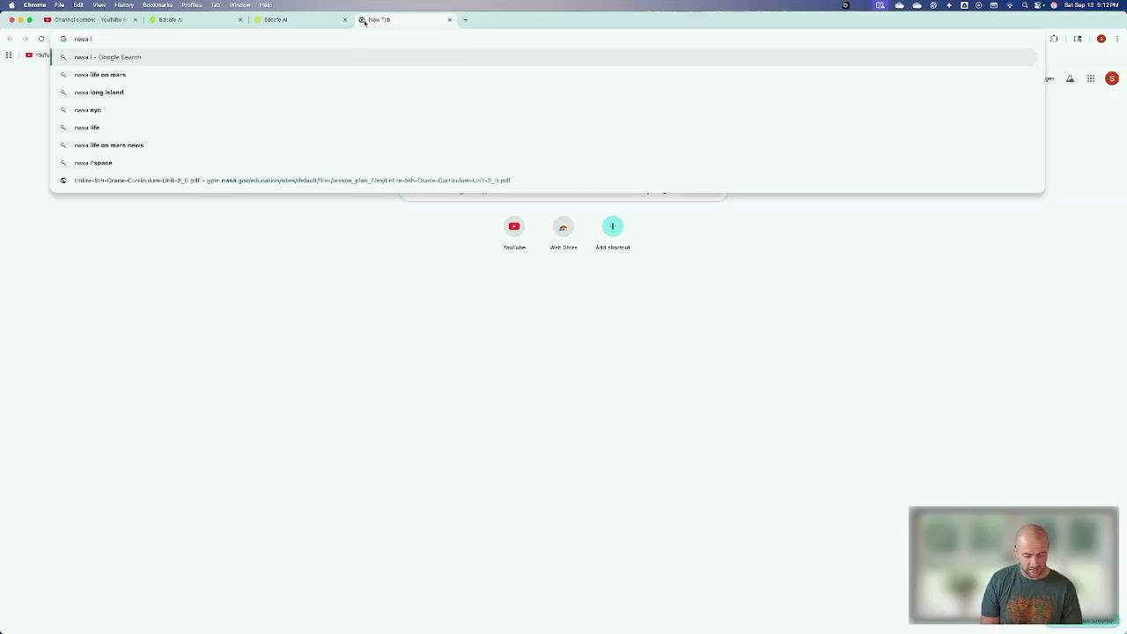
text(ife on mars)
key(Return)
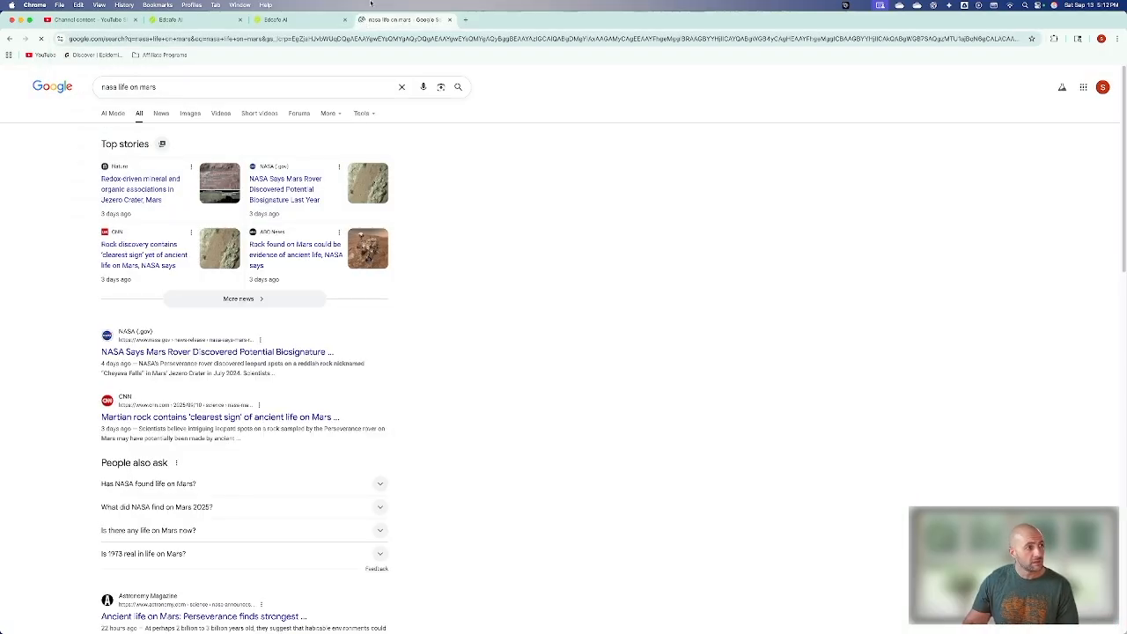
click(232, 356)
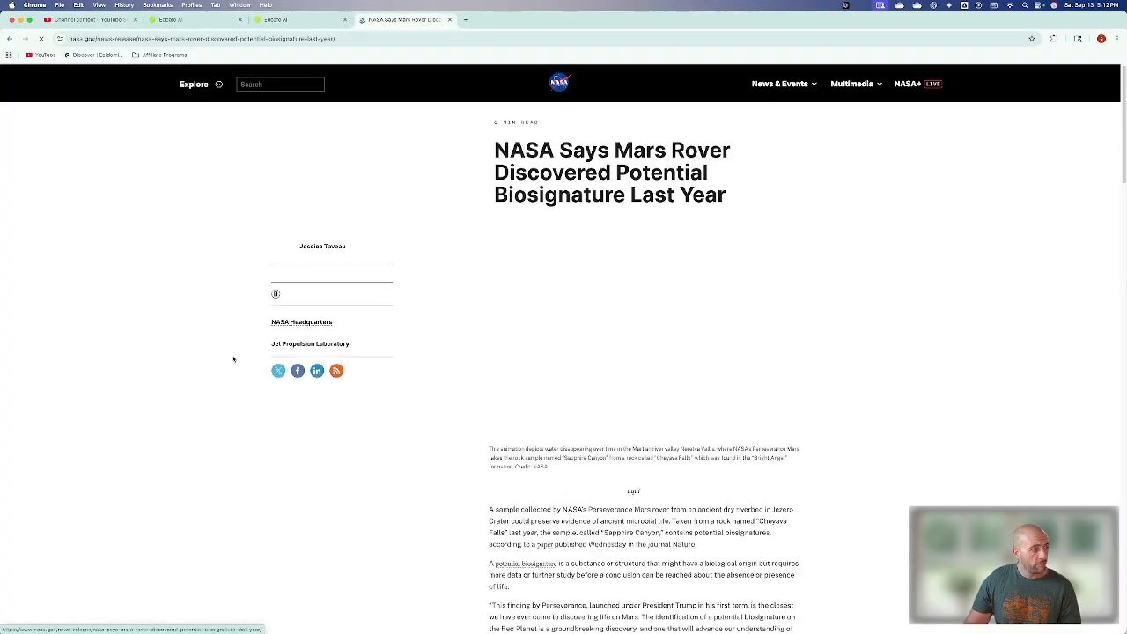
- Copy the NASA news release's URL and paste it as the quiz's source webpage in Edcafe
click(334, 39)
key(ctrl+c)
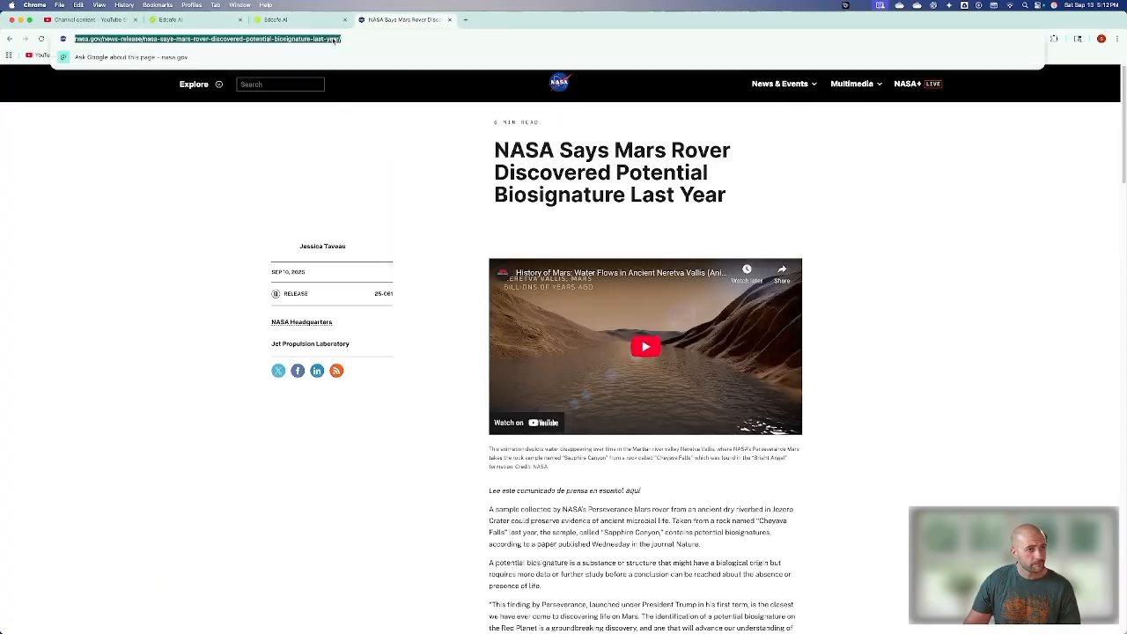
click(180, 19)
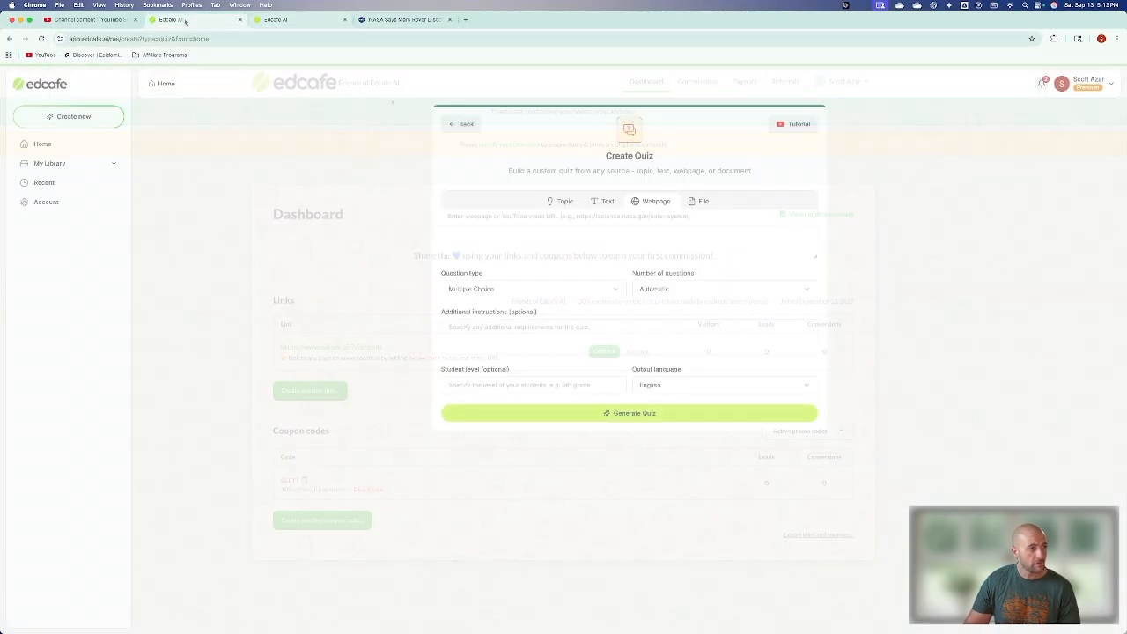
click(517, 216)
key(ctrl+v)
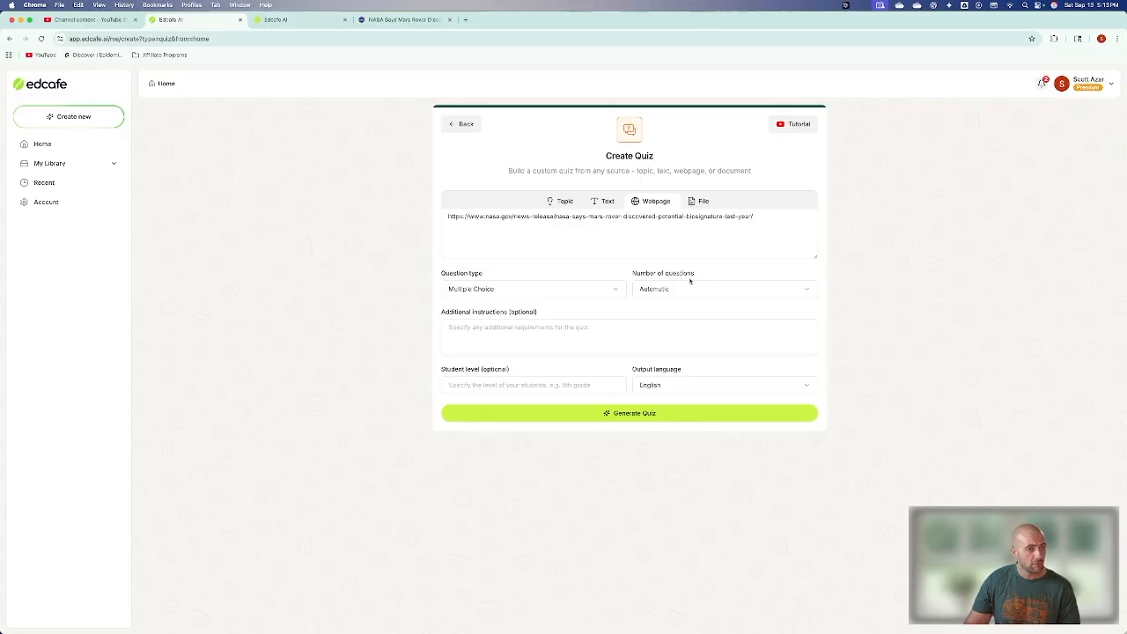
- Set the question type to Mixed and the number of questions to 20
click(526, 294)
click(523, 338)
click(662, 294)
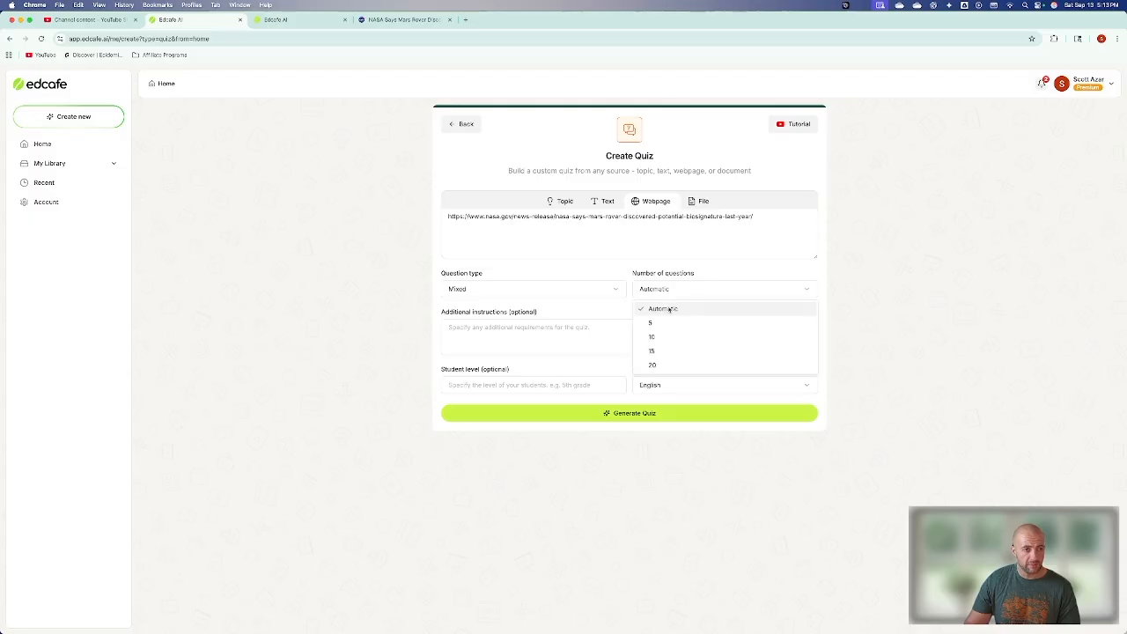
click(672, 361)
click(531, 336)
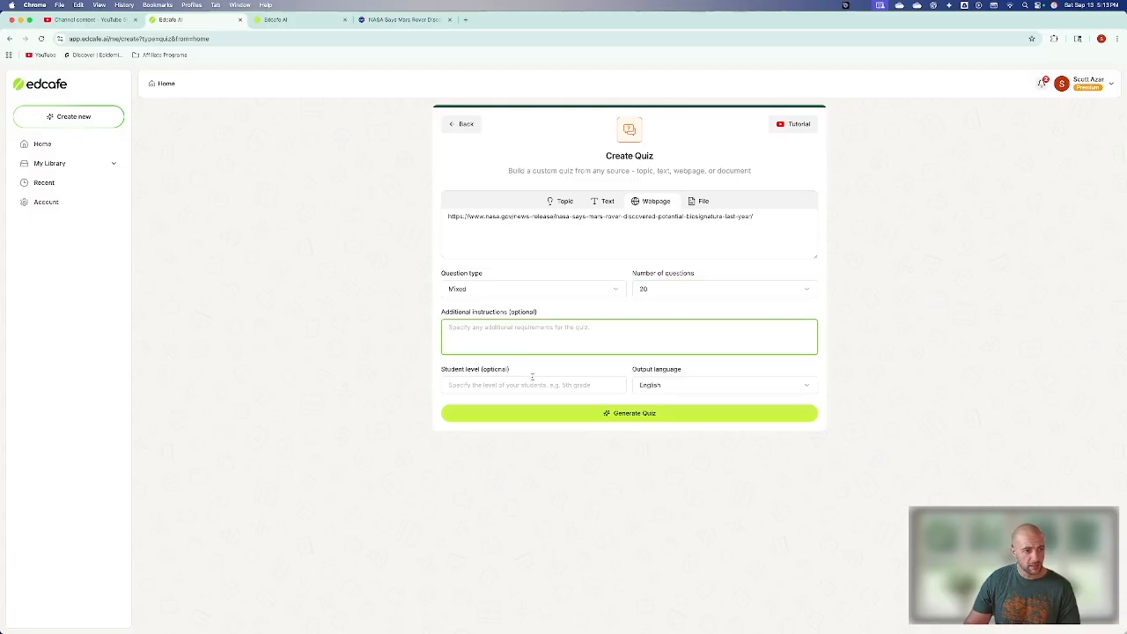
- Set the student level to 10th grade and generate the quiz
click(532, 379)
text(10th g)
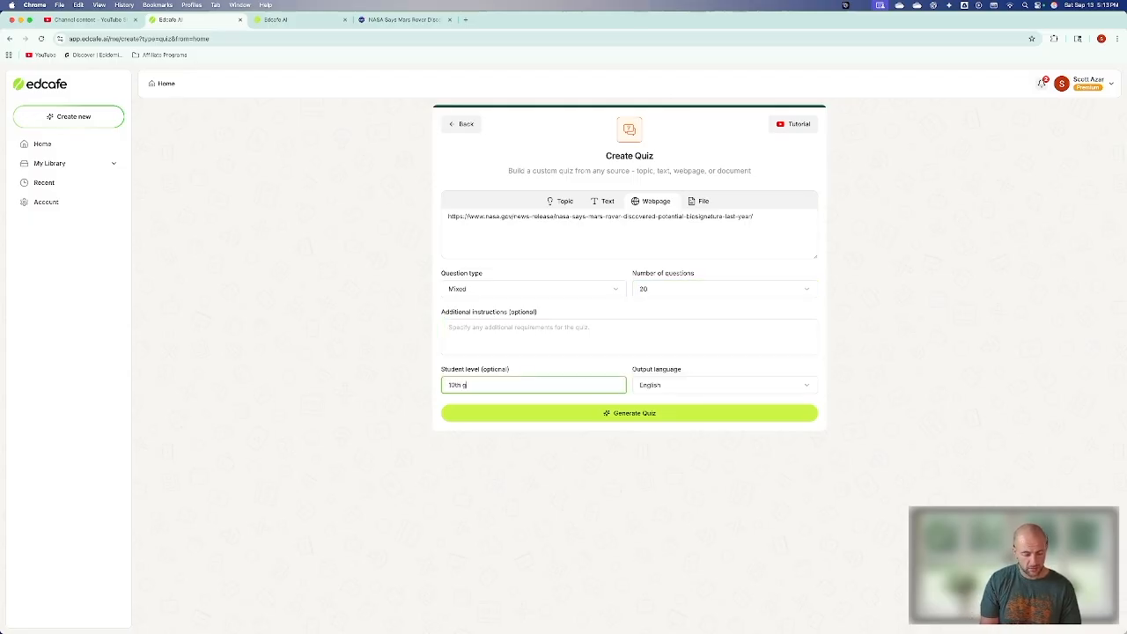
text(rade)
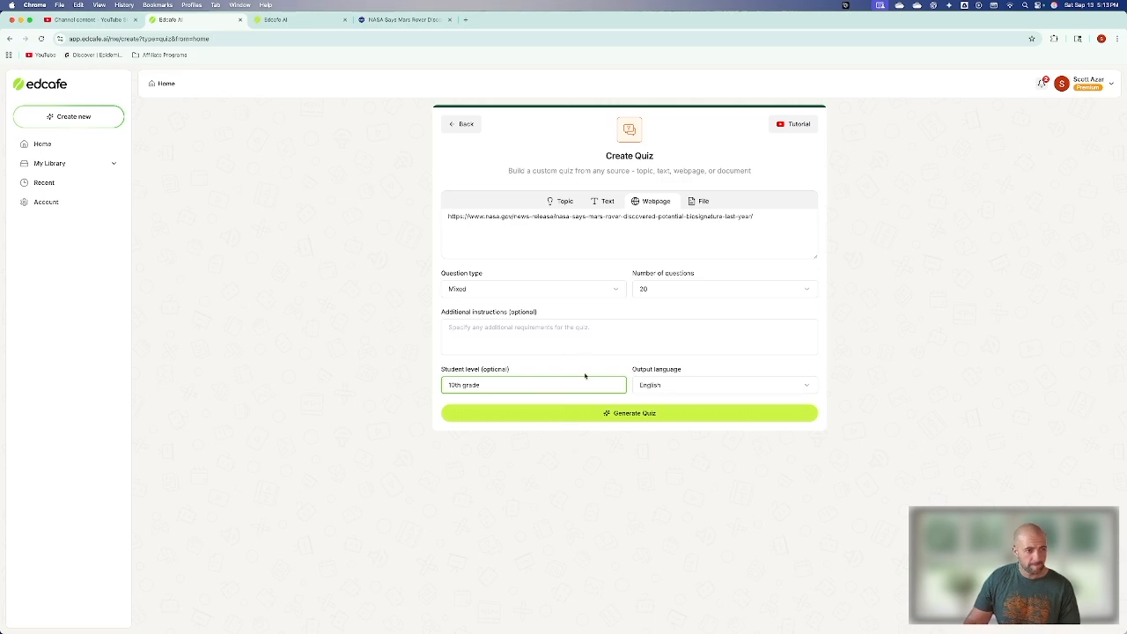
click(591, 414)
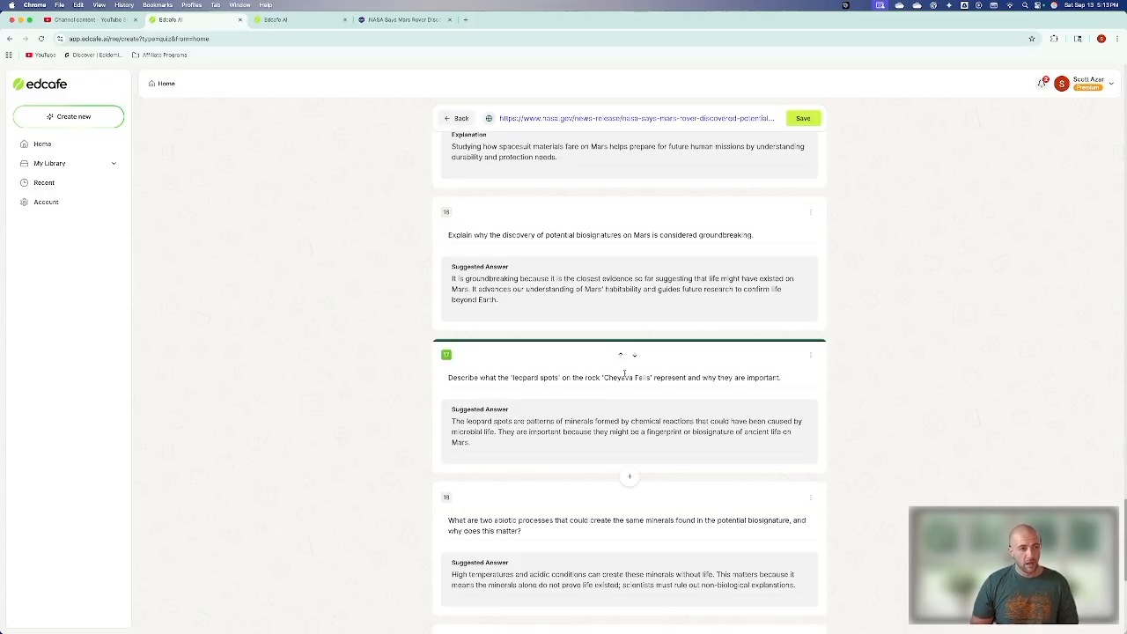
- Review the generated short-answer questions 16 to 20 with their suggested answers, glancing back at the preceding multiple-choice questions
scroll(625, 374, down, 5)
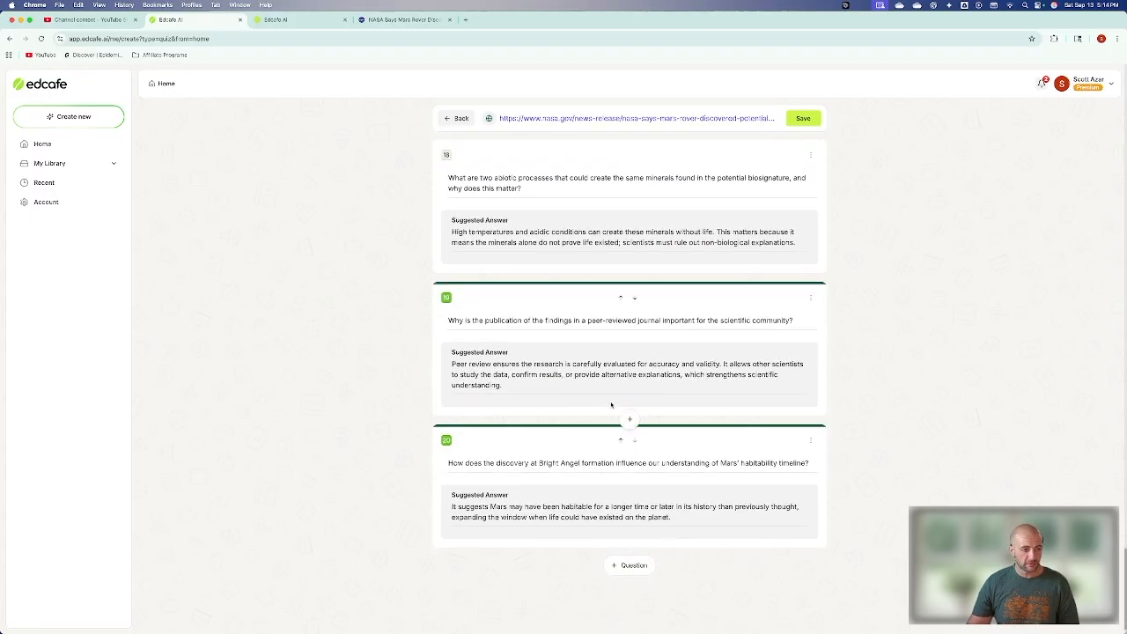
scroll(871, 387, up, 4)
scroll(862, 409, up, 12)
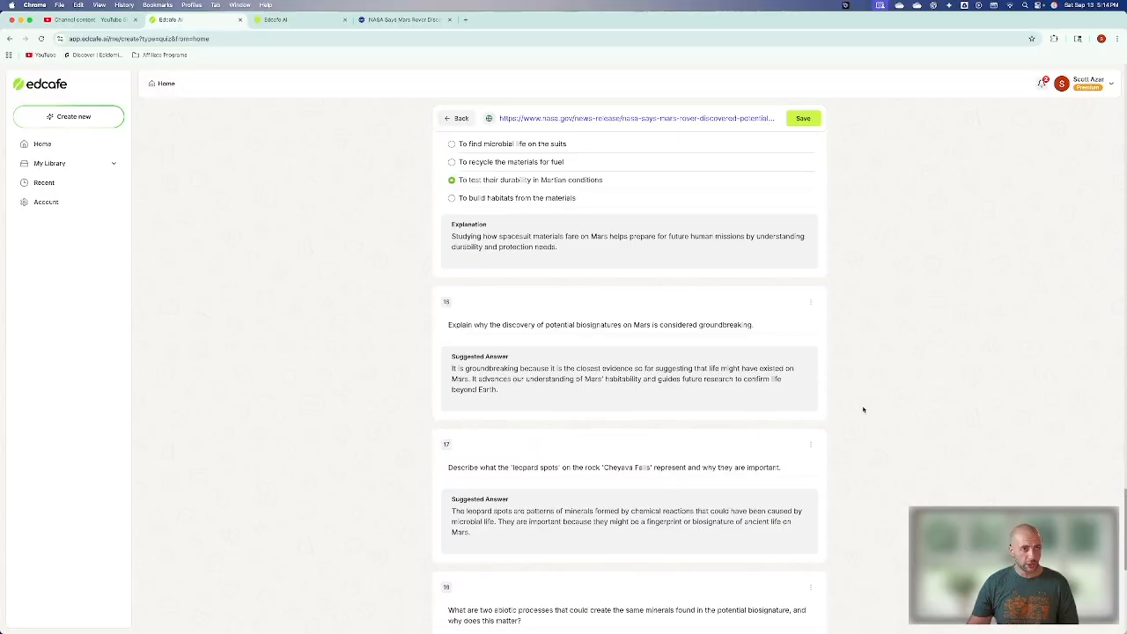
scroll(863, 410, up, 4)
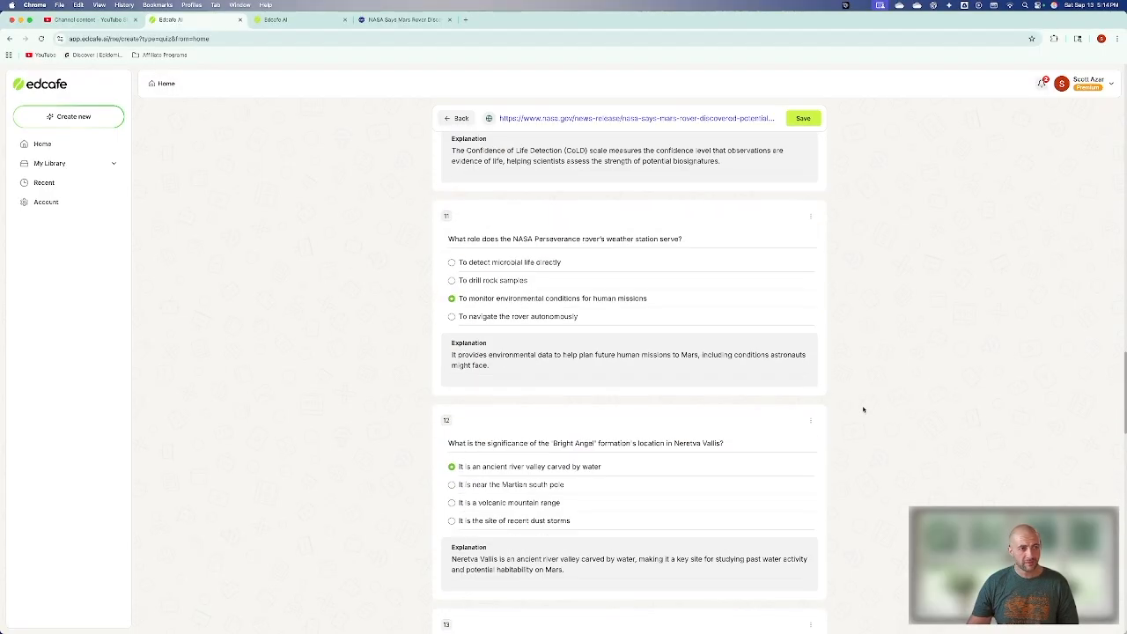
scroll(862, 409, down, 15)
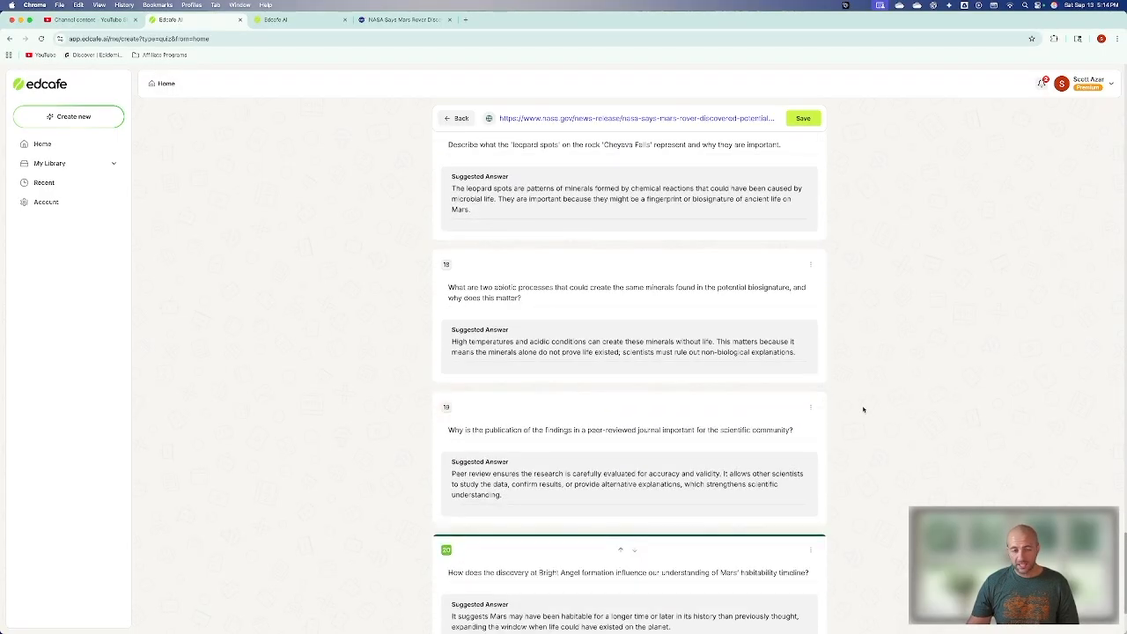
scroll(863, 409, down, 2)
scroll(863, 409, down, 2)
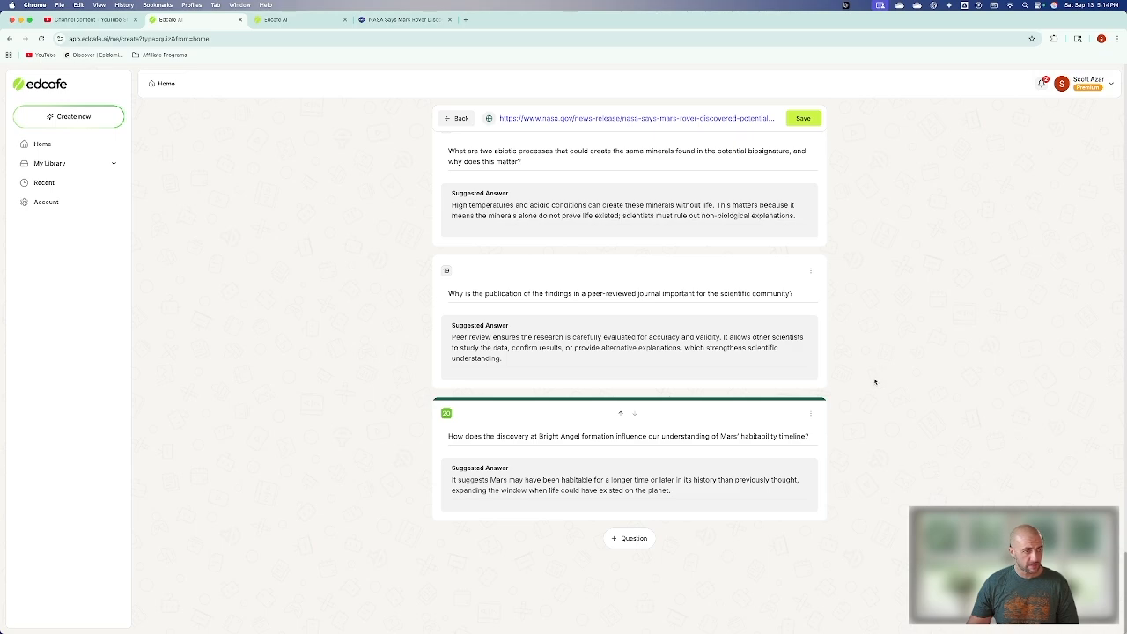
scroll(840, 381, up, 3)
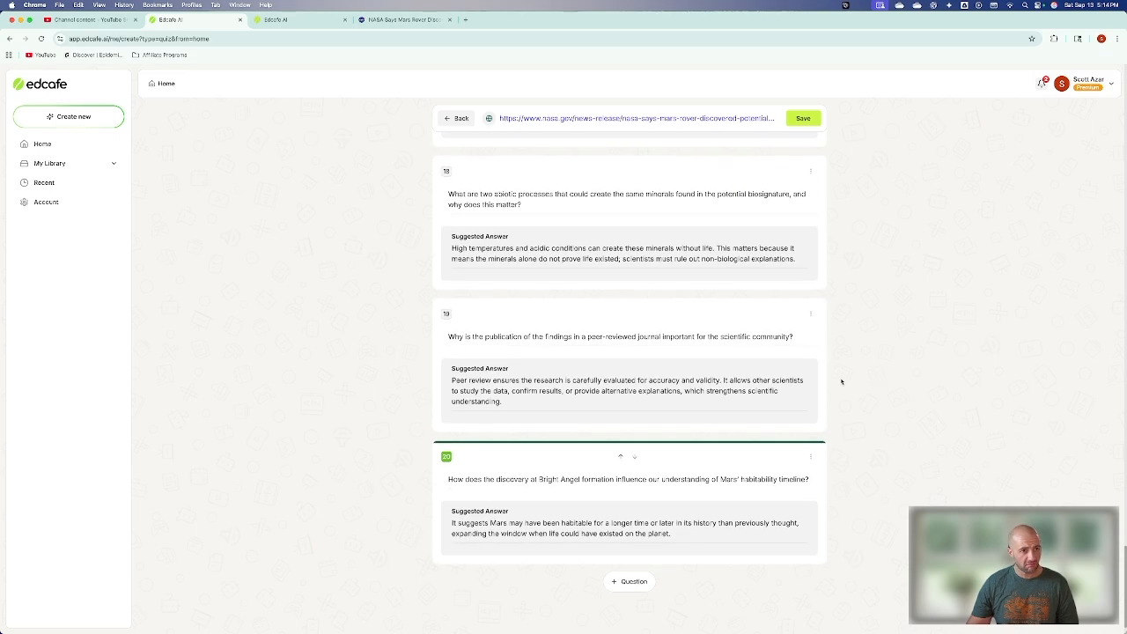
scroll(840, 381, up, 1)
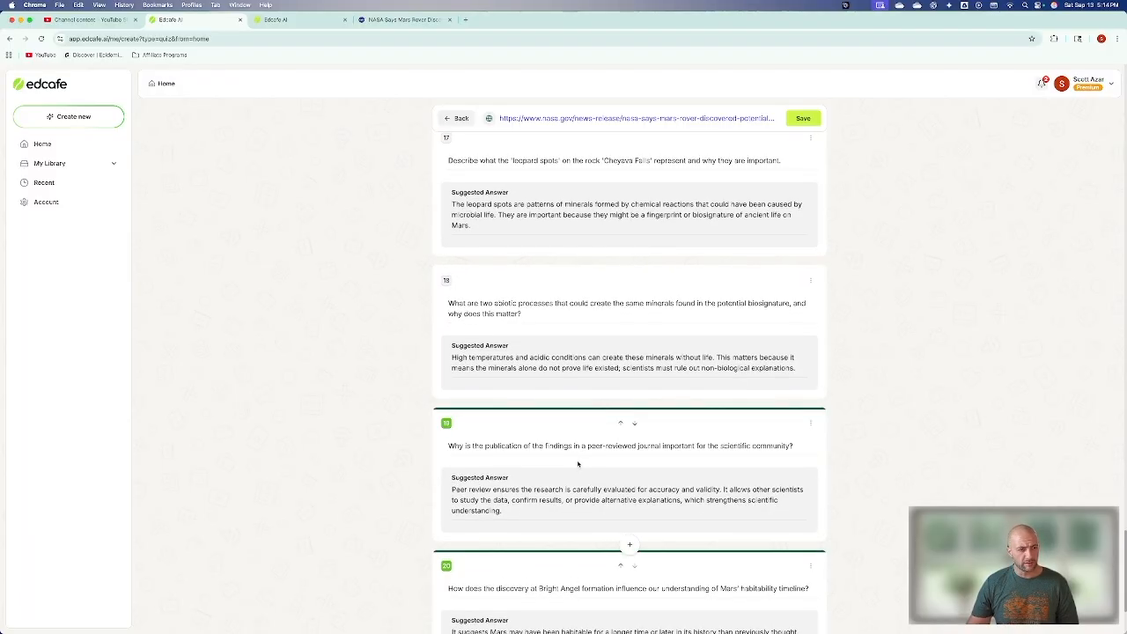
scroll(674, 448, down, 1)
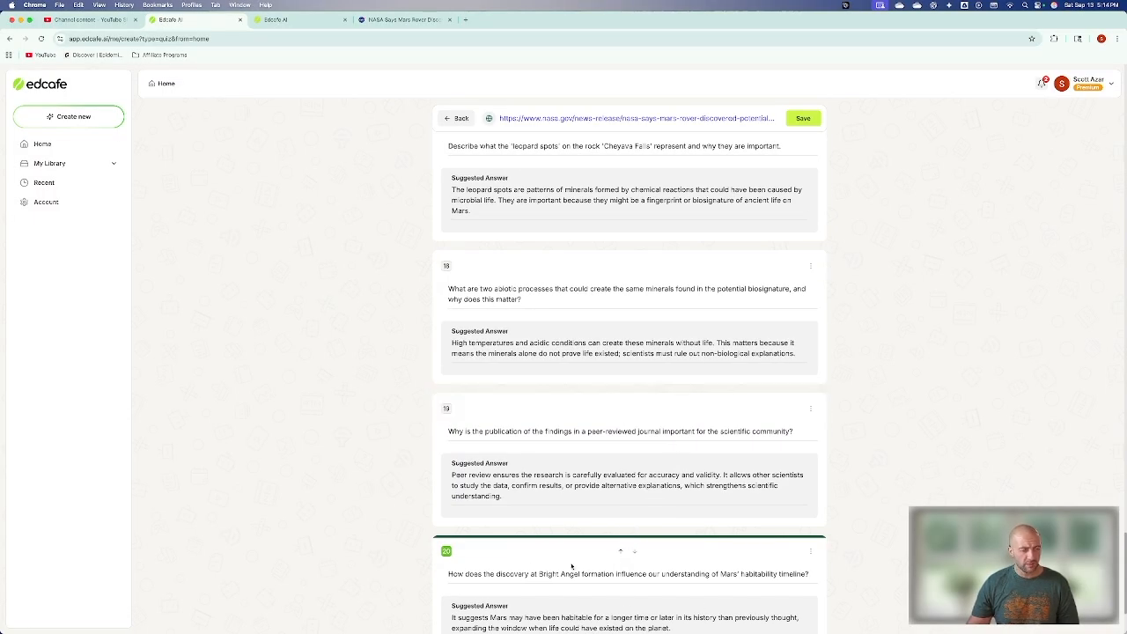
- Look over the multiple-choice questions with their marked answers and explanations, from question 15 back to question 1
scroll(571, 565, up, 10)
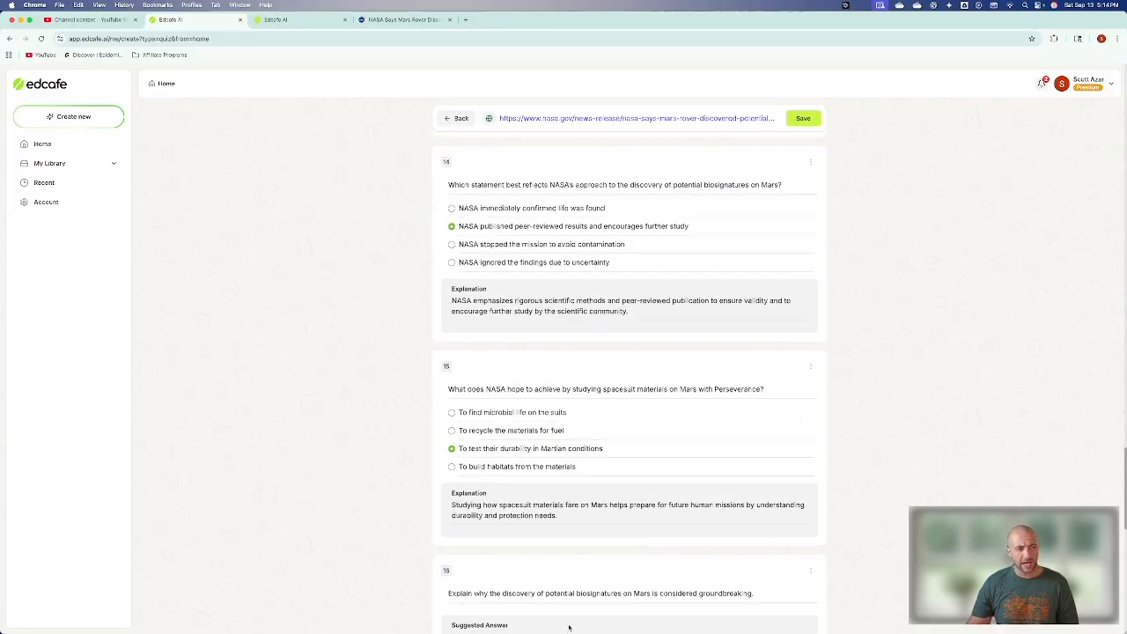
scroll(568, 627, up, 10)
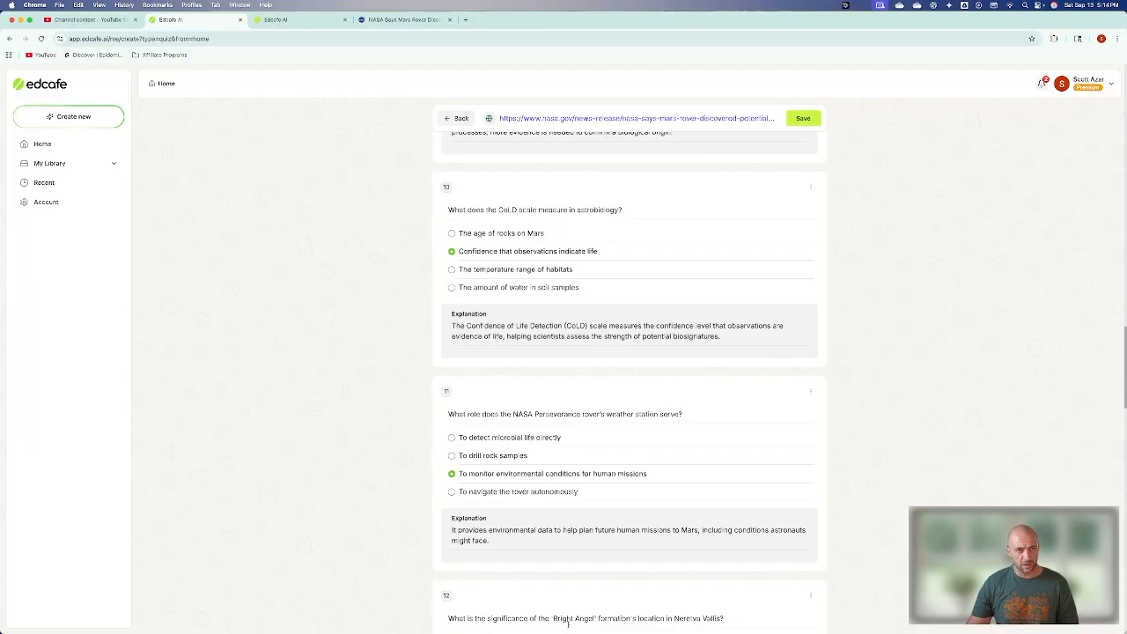
scroll(569, 625, up, 10)
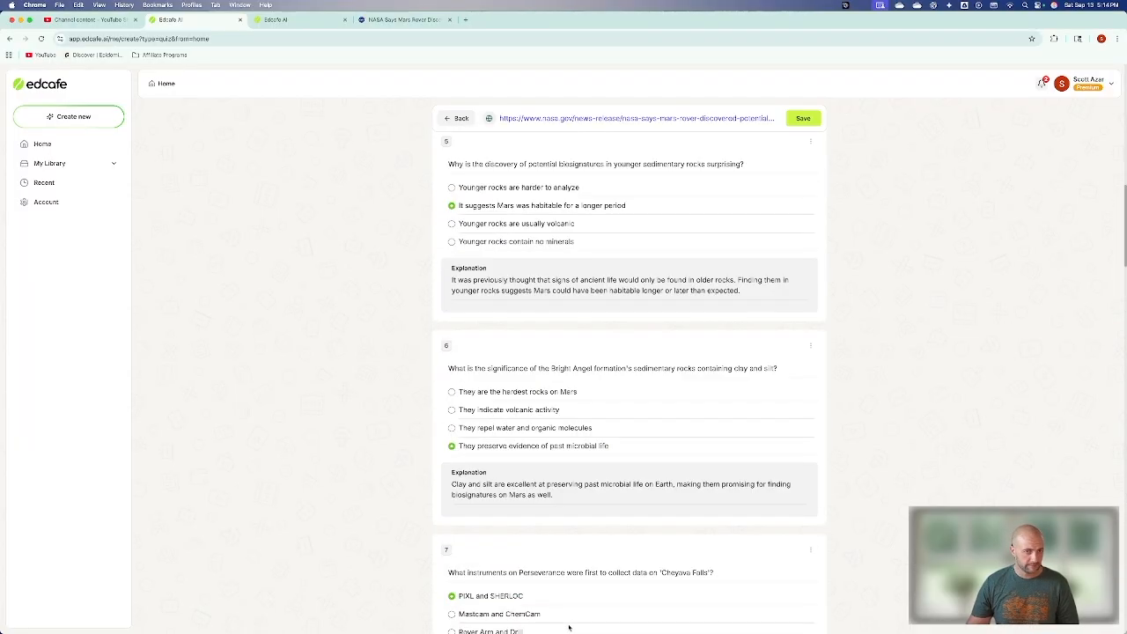
scroll(568, 626, up, 5)
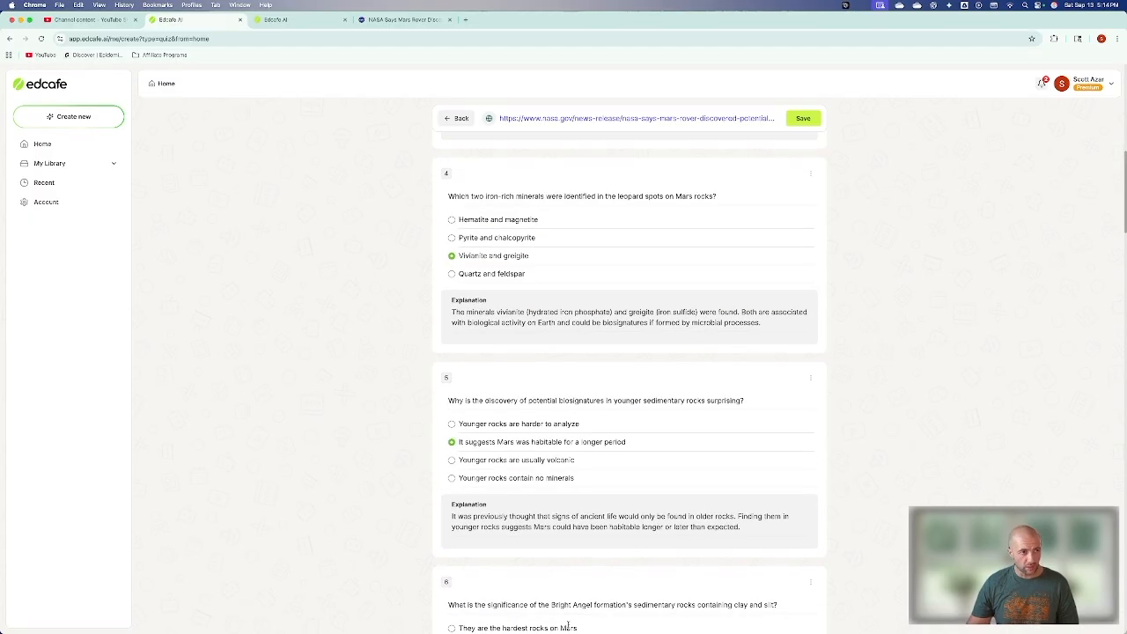
scroll(568, 627, up, 10)
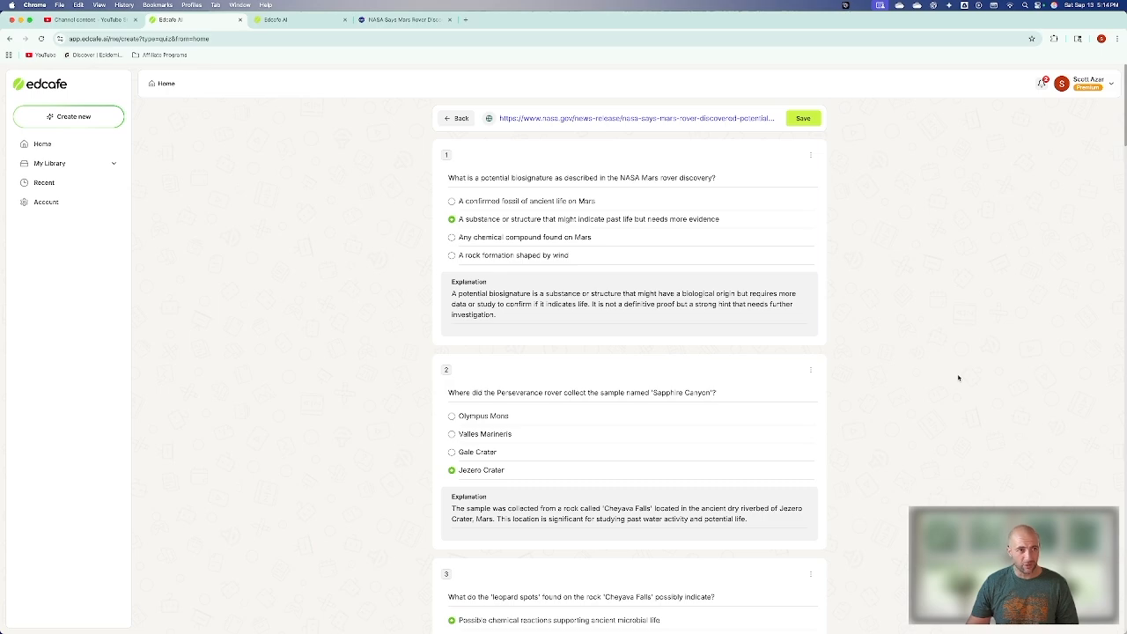
- Save the quiz as "NASA Validates Potential Life on Mars" in the Earth and Space Science folder
click(805, 119)
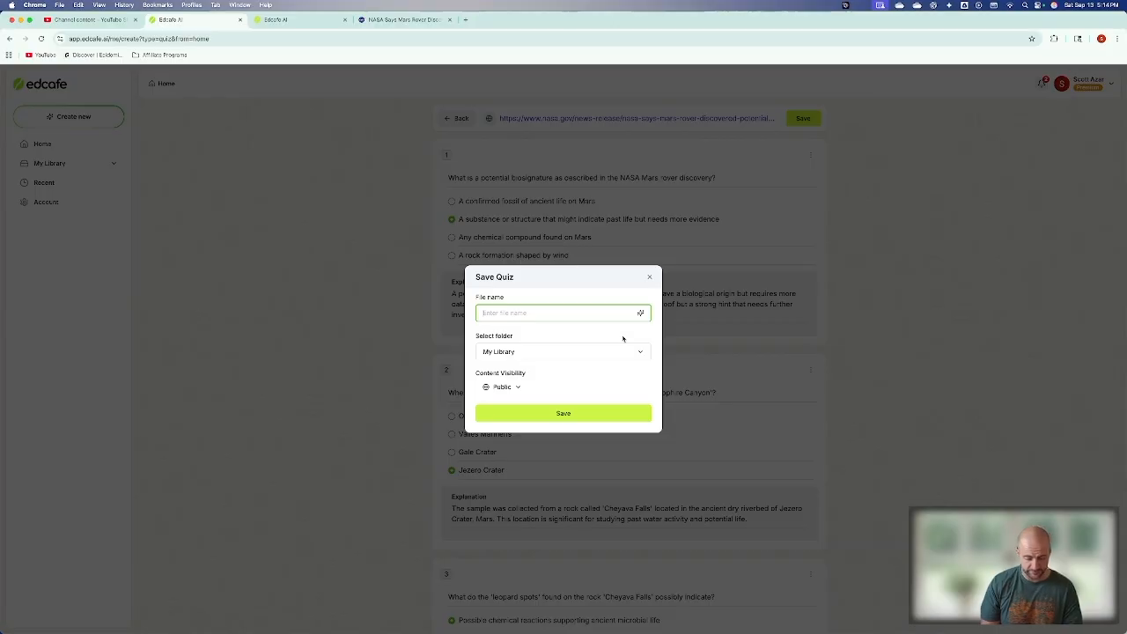
text(NASA)
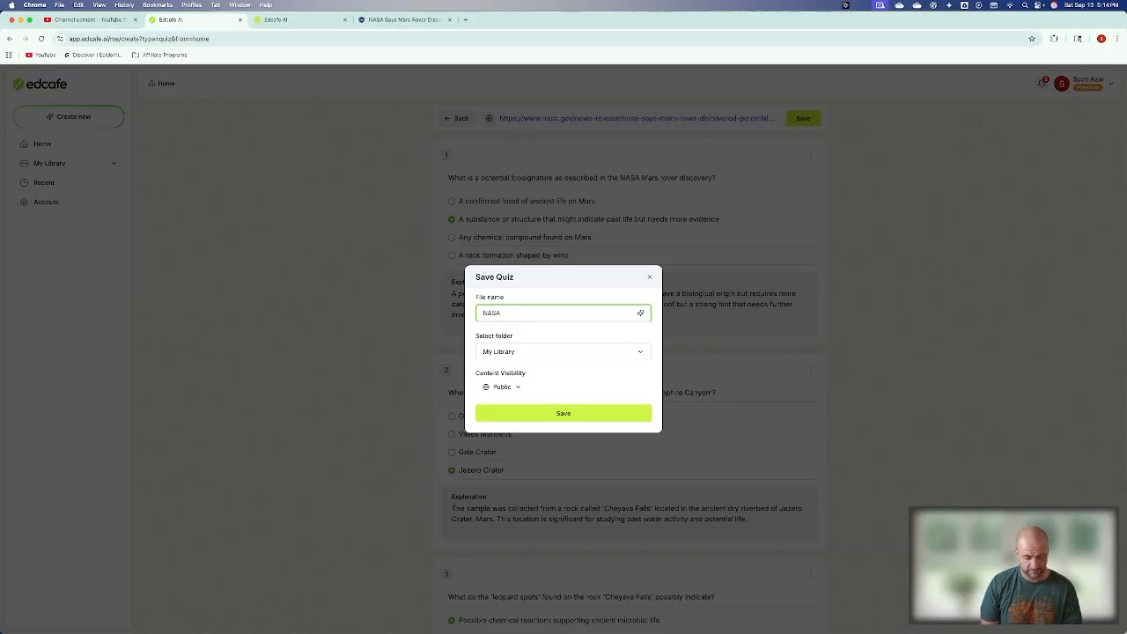
text( Valica)
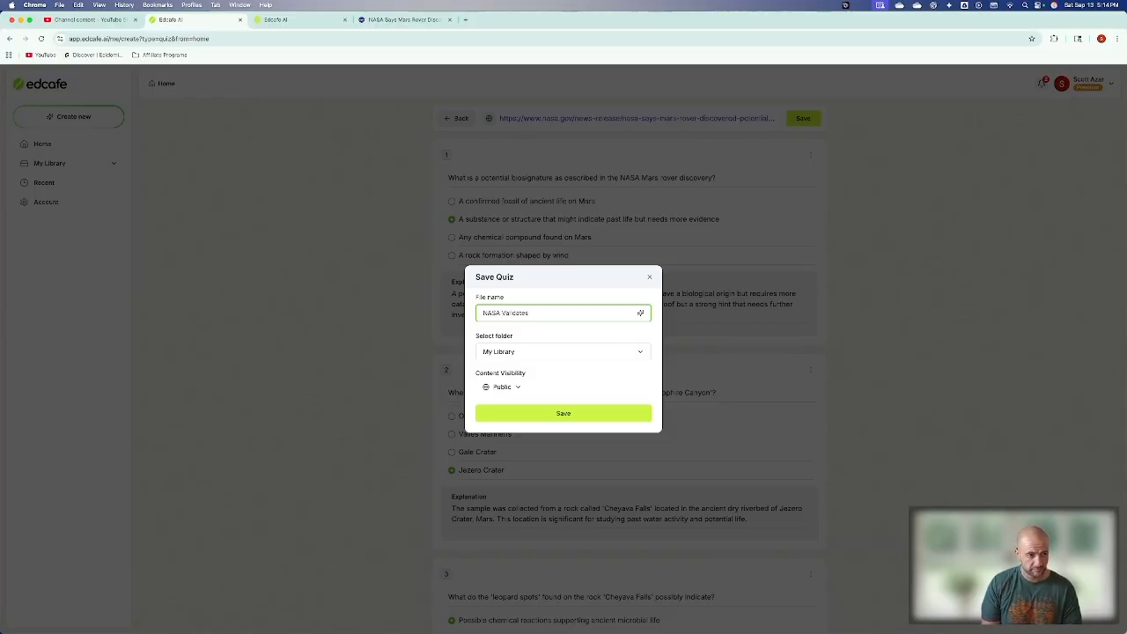
text(tes Lief)
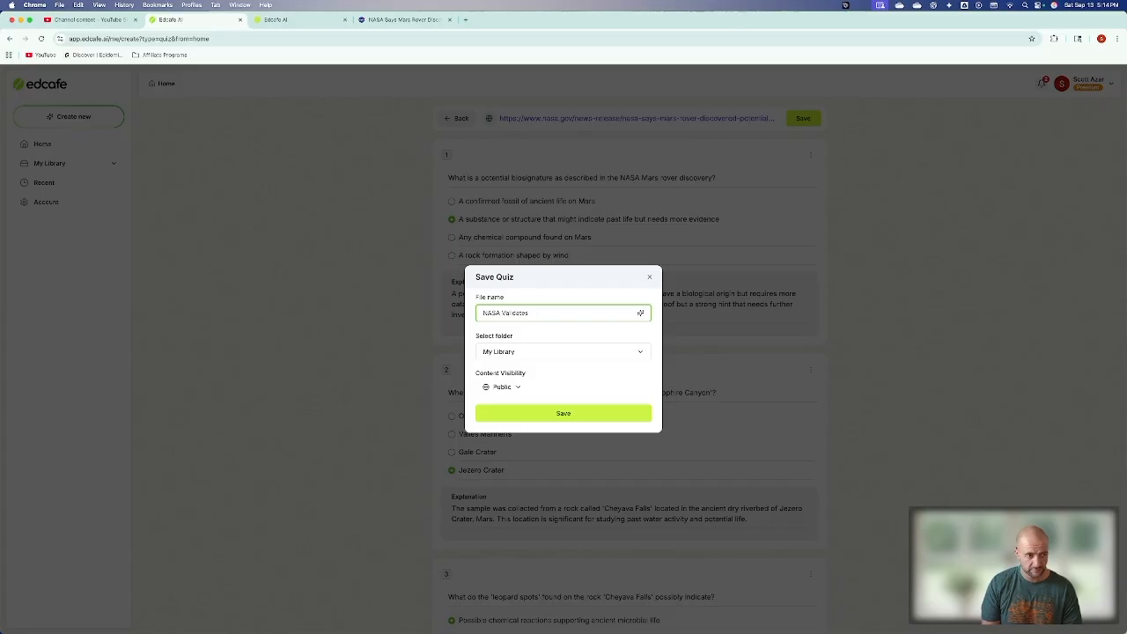
text(Potential Life on Mars)
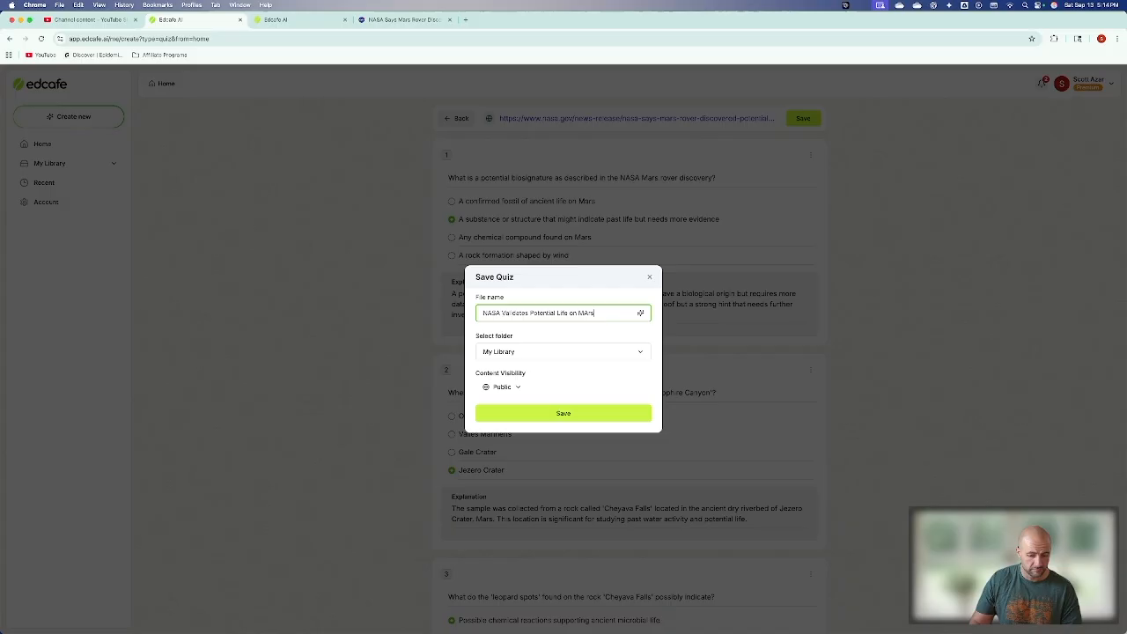
click(621, 357)
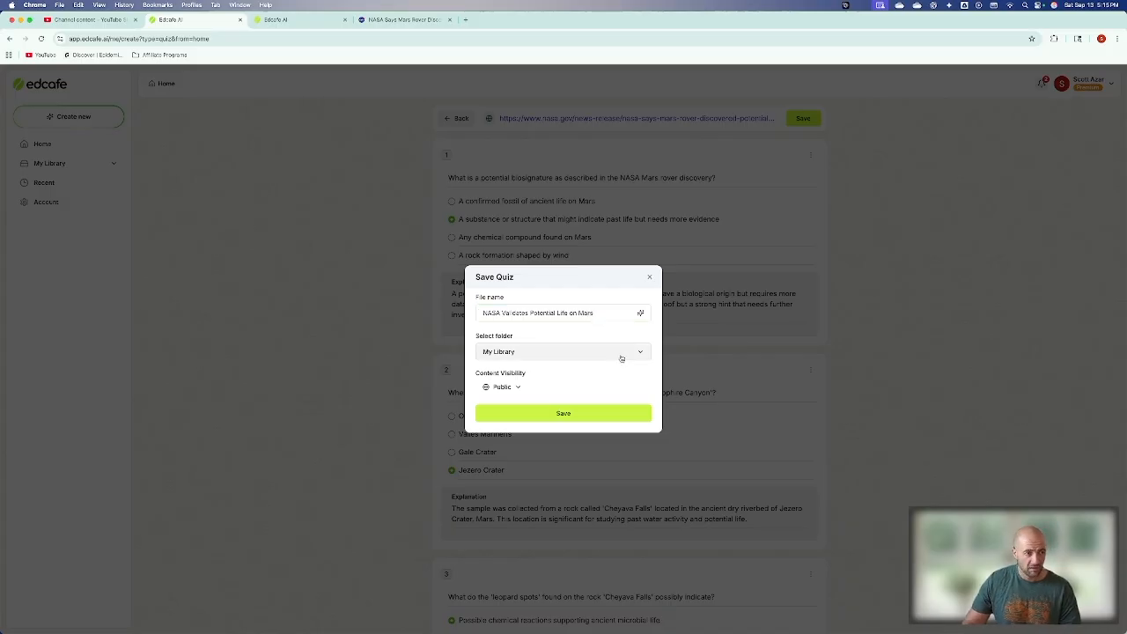
click(519, 389)
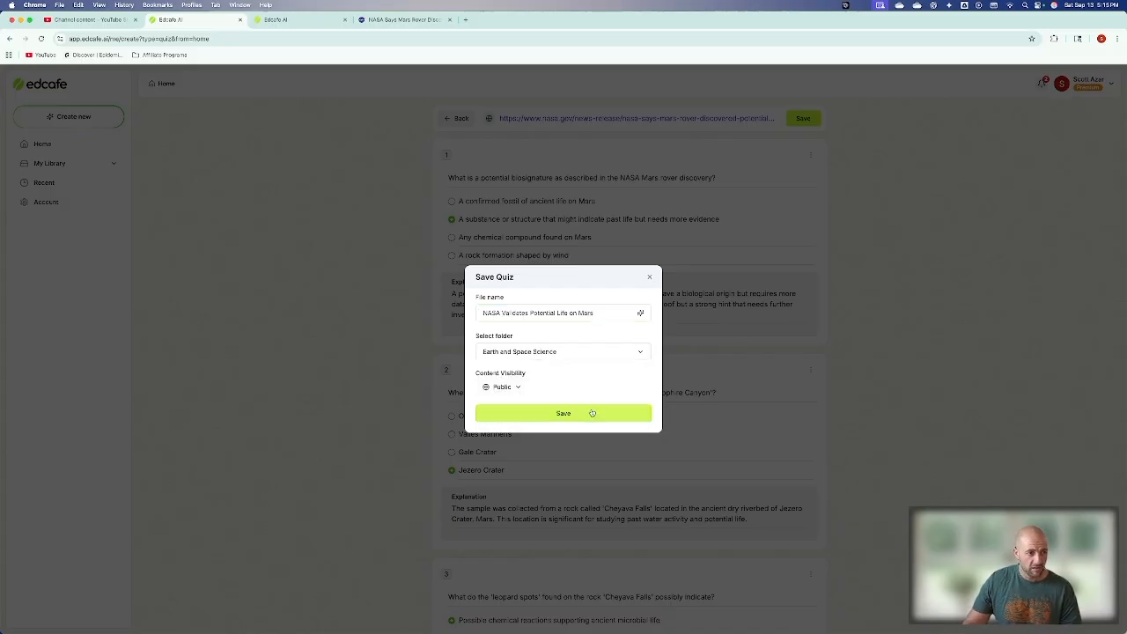
click(593, 411)
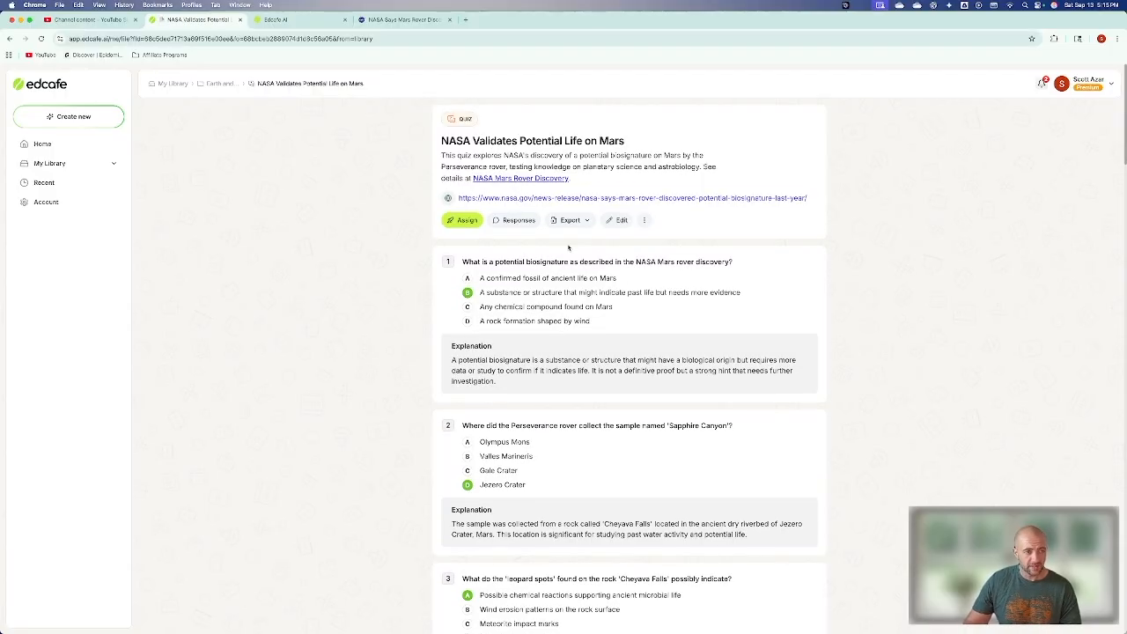
- Copy the student link from the quiz's assignment options, then close them
click(466, 220)
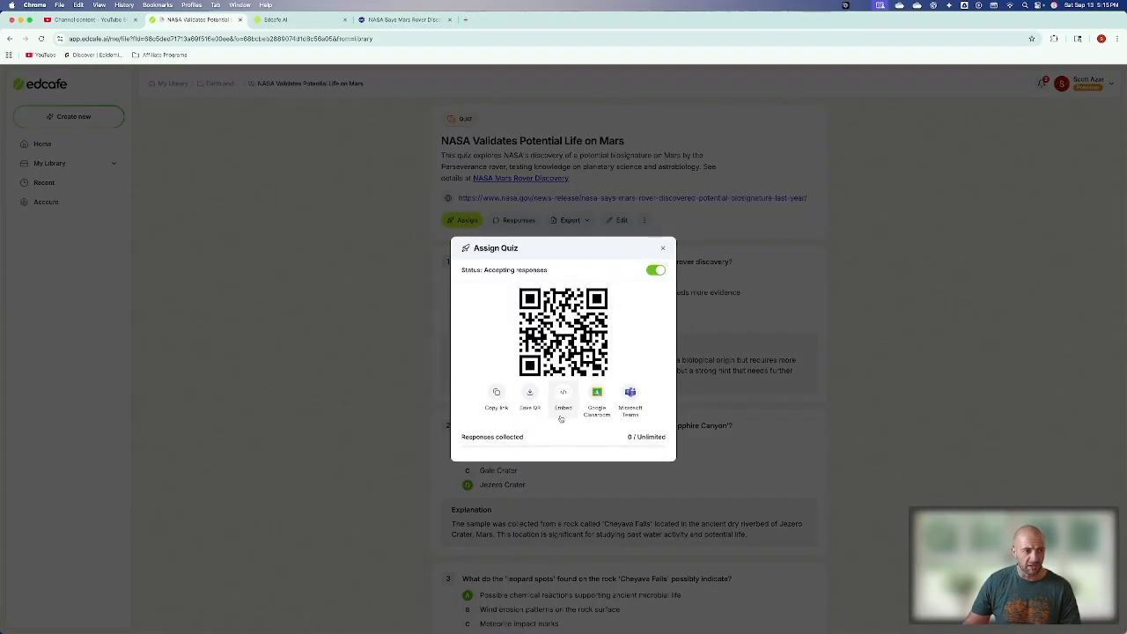
click(490, 395)
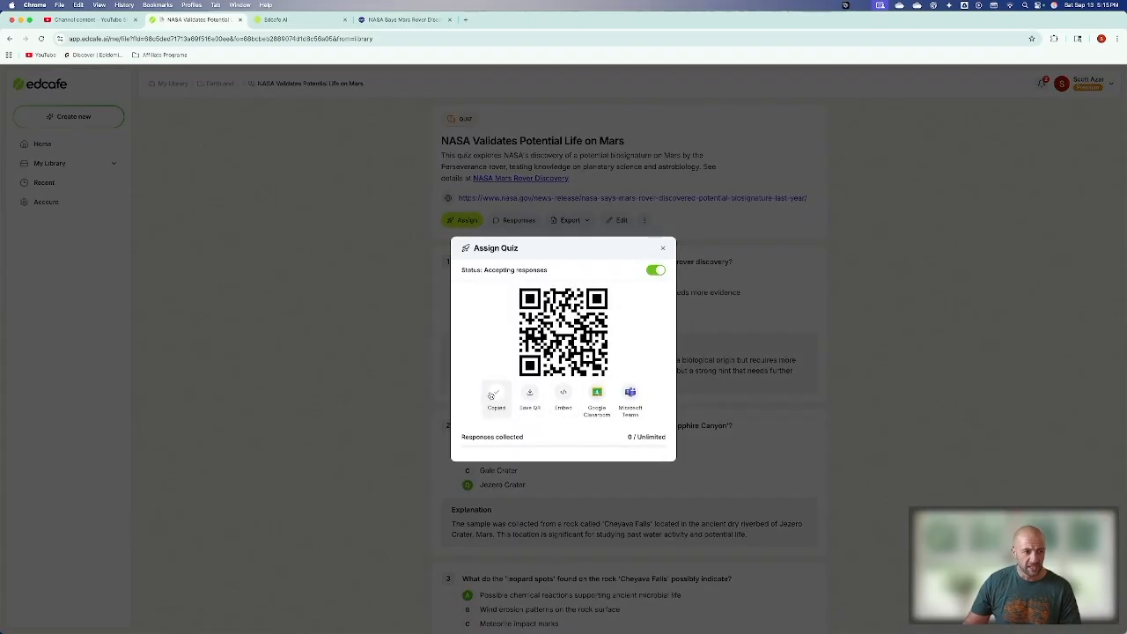
click(664, 250)
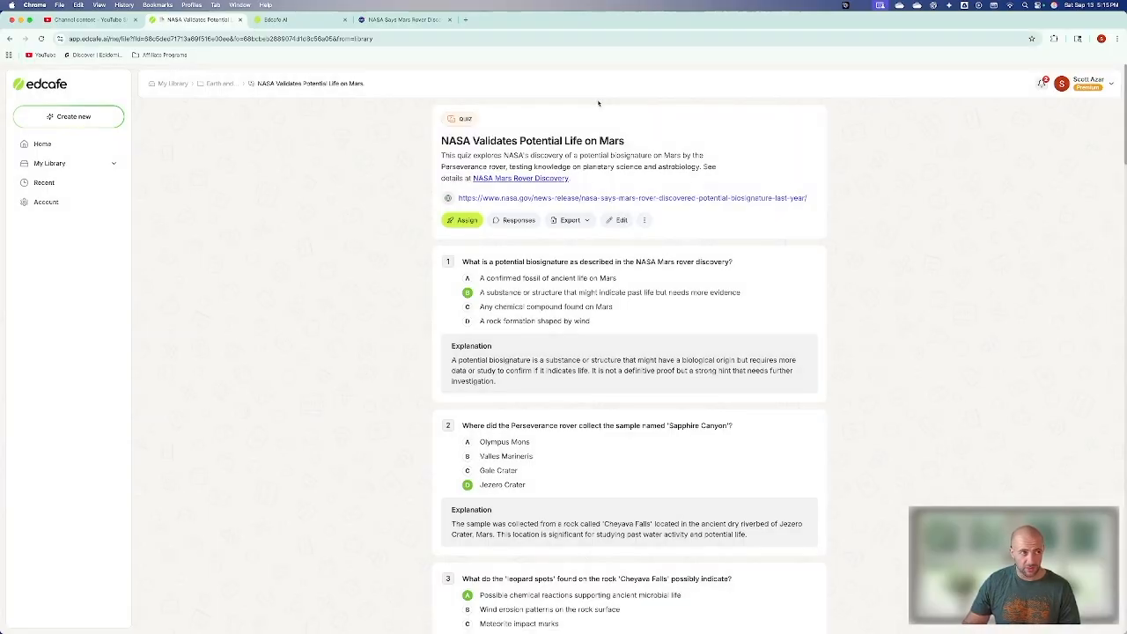
- Open the copied quiz link in a new incognito window and start the quiz under the name "Test"
key(super+shift+n)
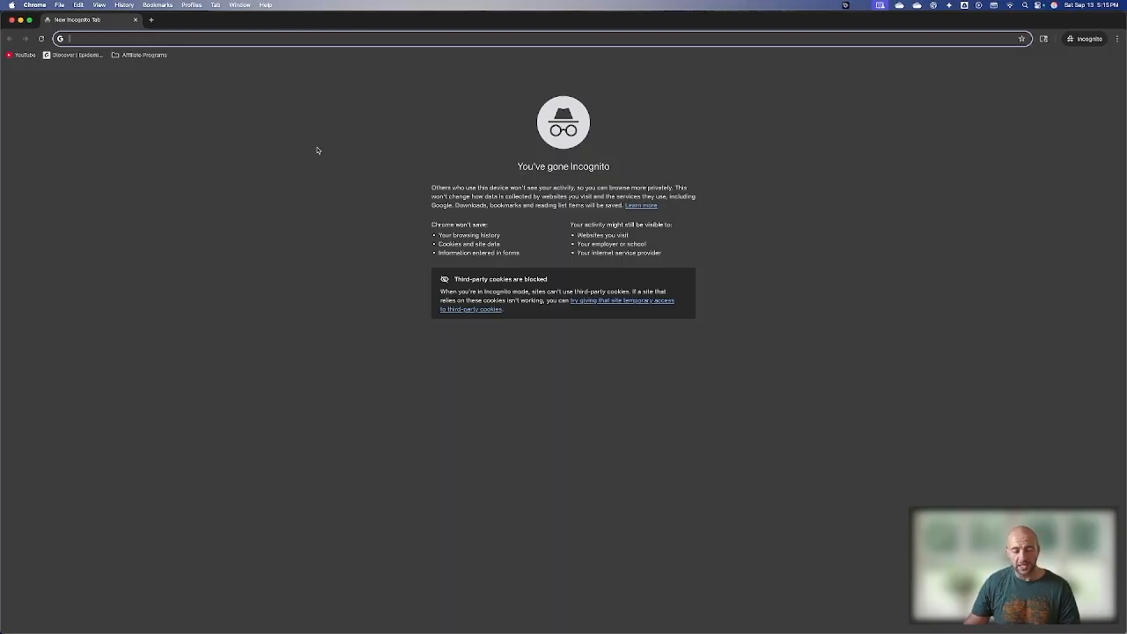
key(super+v)
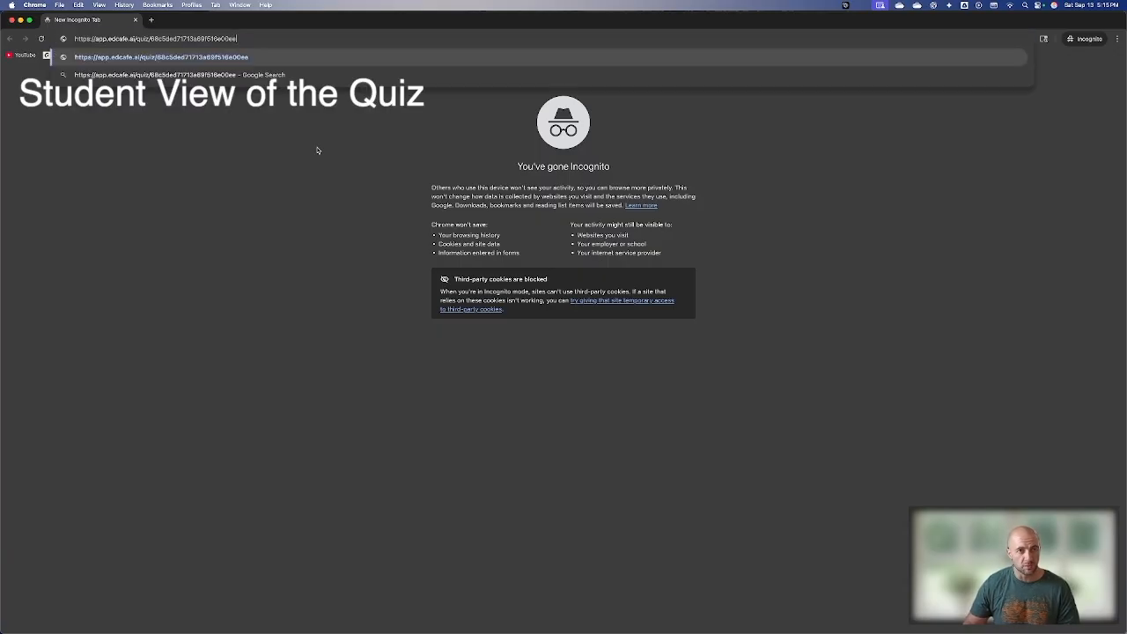
key(Return)
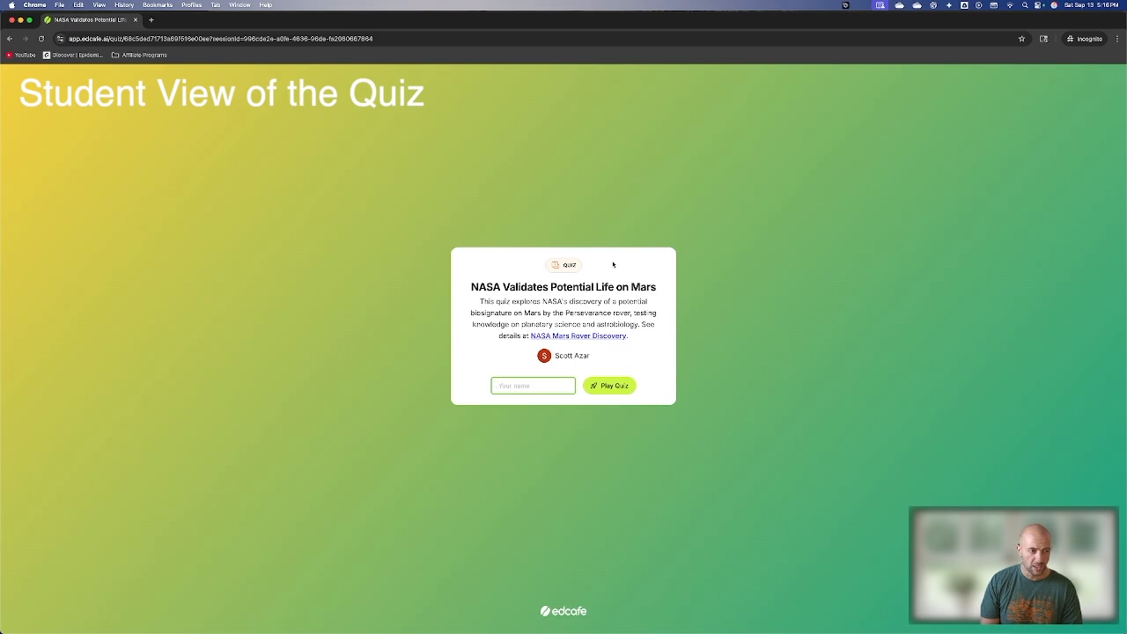
text(Test)
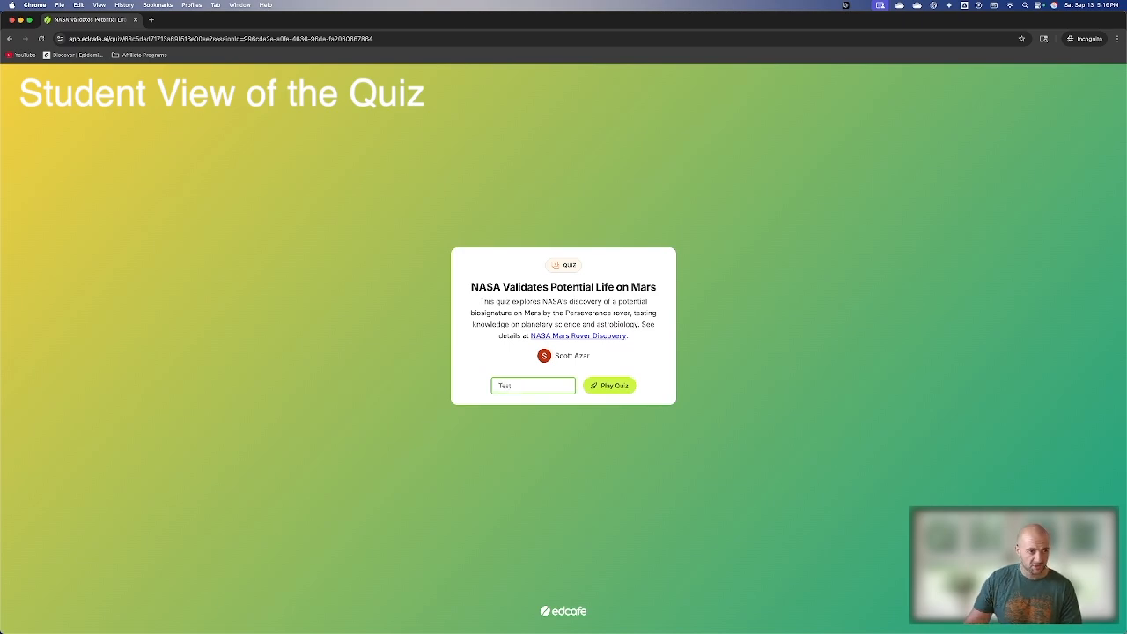
click(607, 384)
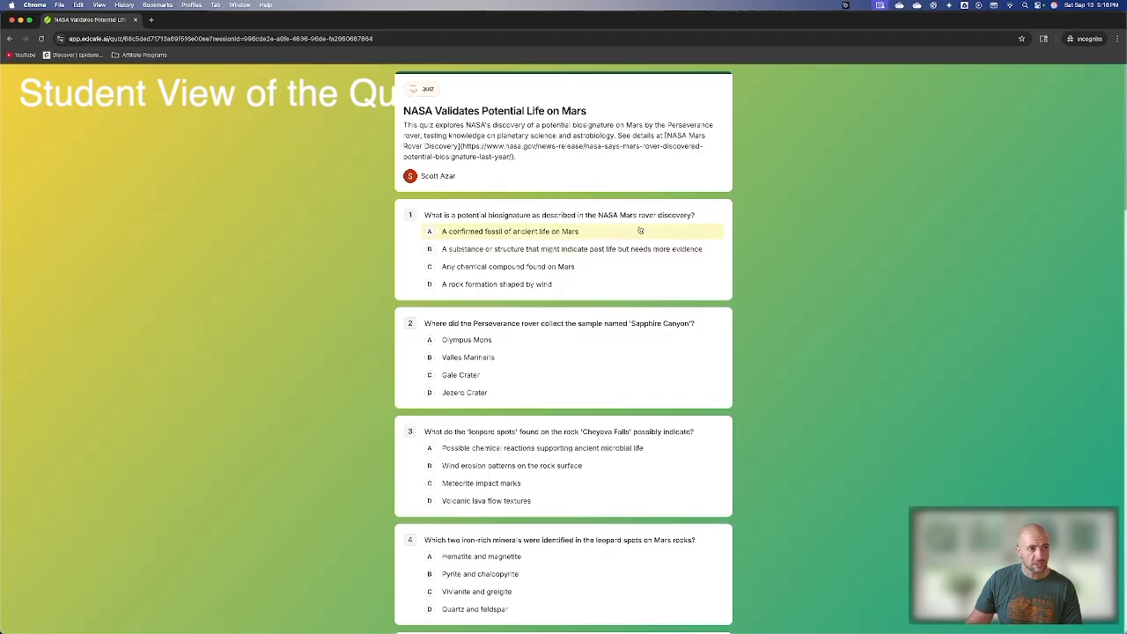
- Answer multiple-choice questions 1 to 5 with A, A, D, B and C
click(558, 232)
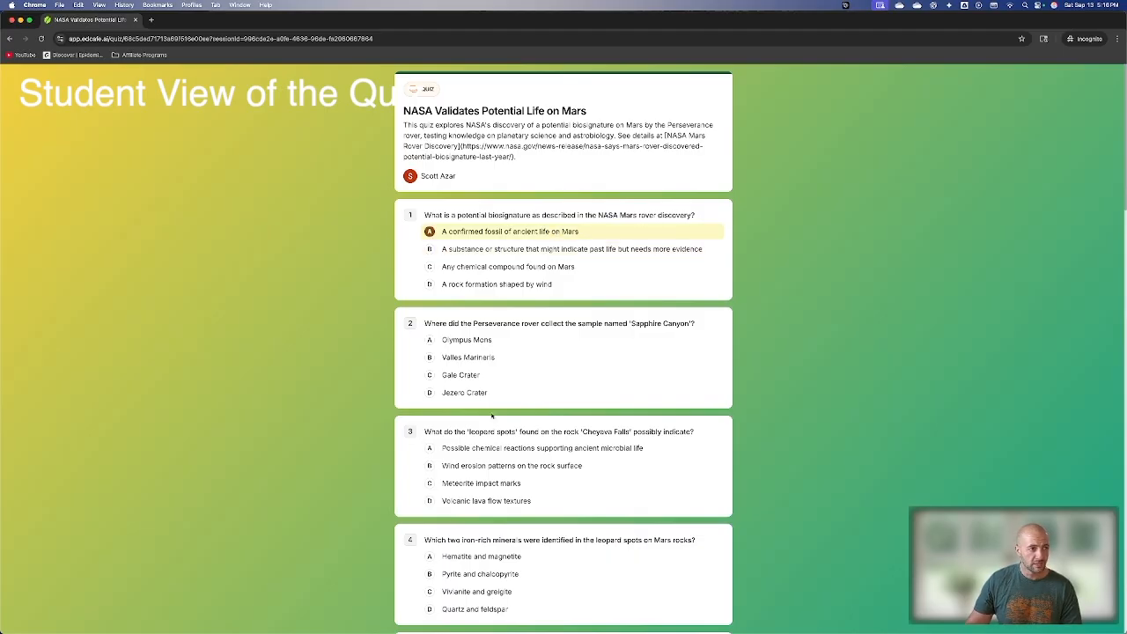
click(508, 341)
scroll(513, 325, down, 2)
click(514, 330)
click(512, 405)
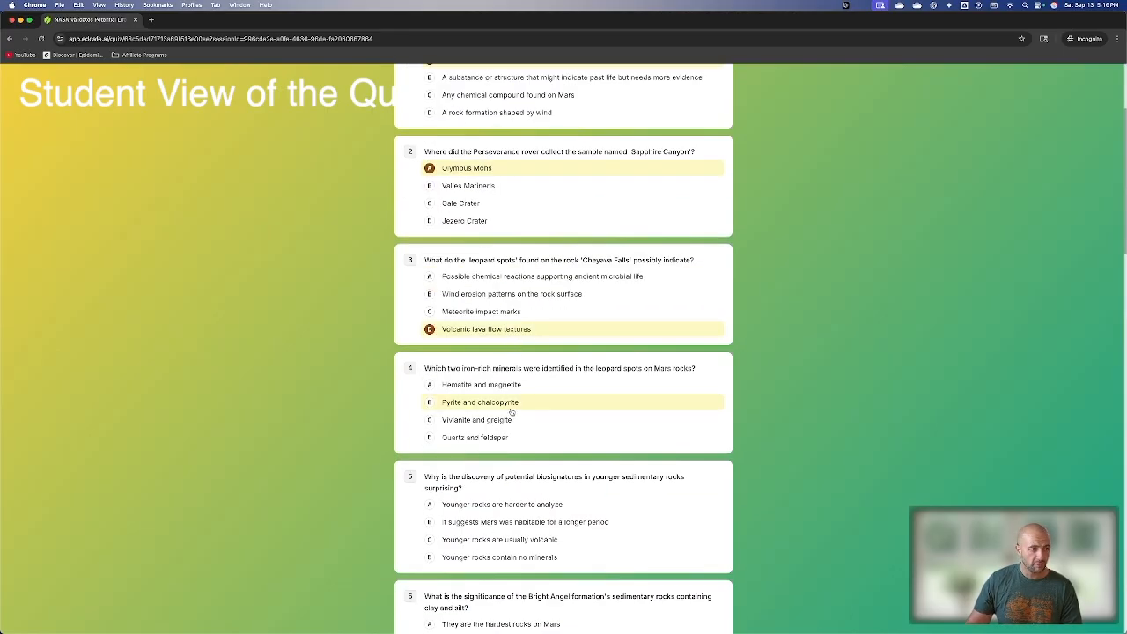
scroll(512, 410, down, 2)
click(510, 353)
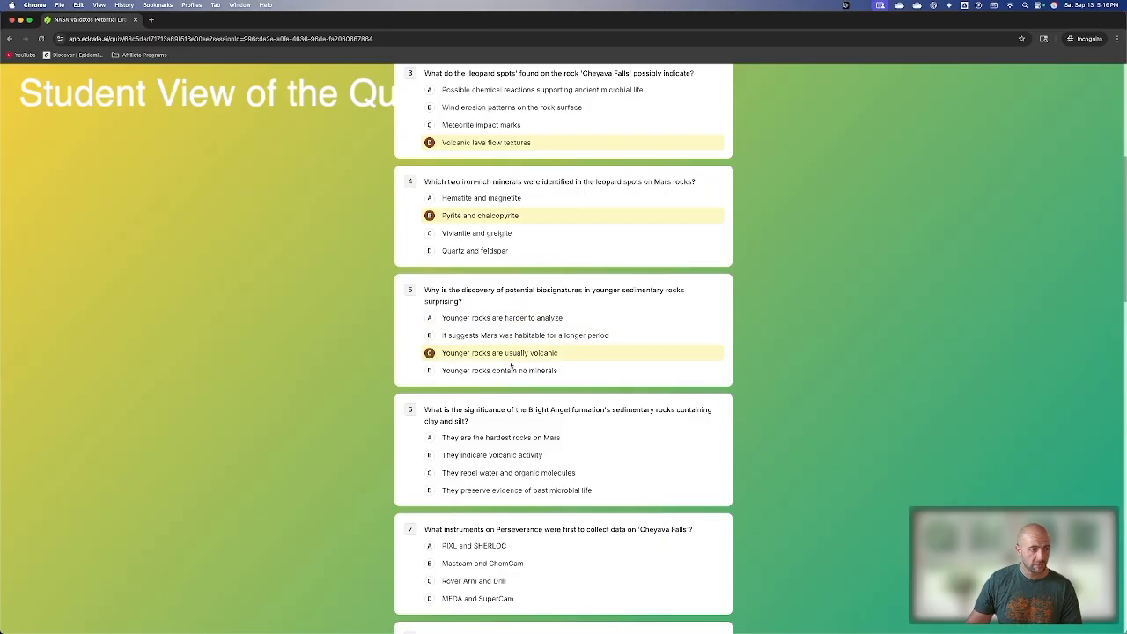
- Answer multiple-choice questions 6 to 10 with B, B, B, D and B
click(492, 454)
click(483, 563)
scroll(475, 518, down, 2)
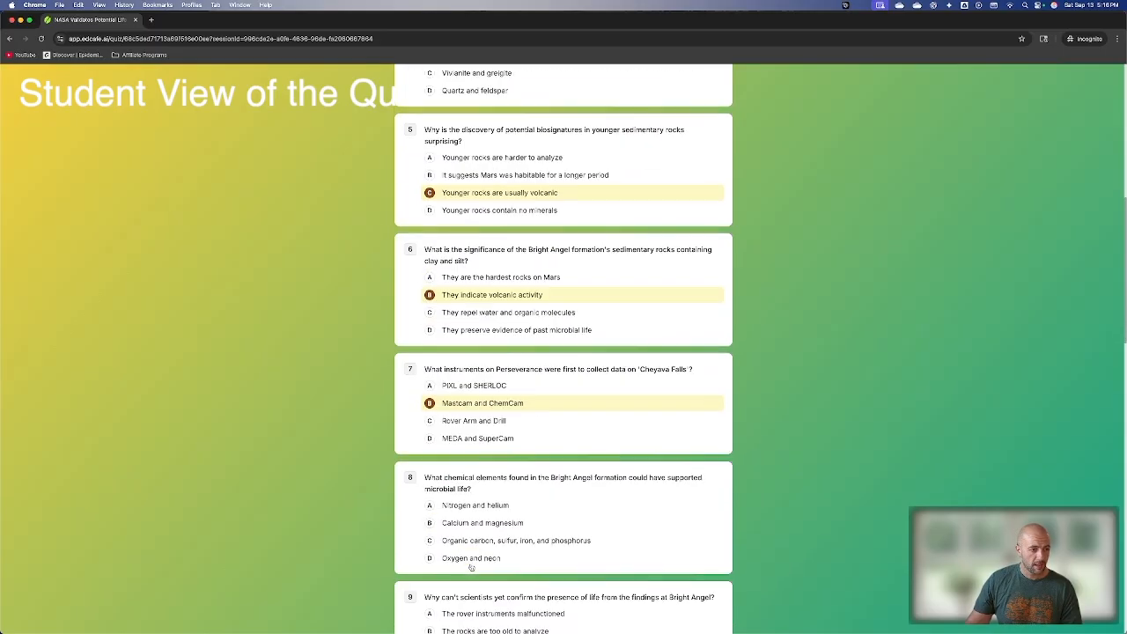
click(479, 509)
scroll(480, 511, down, 2)
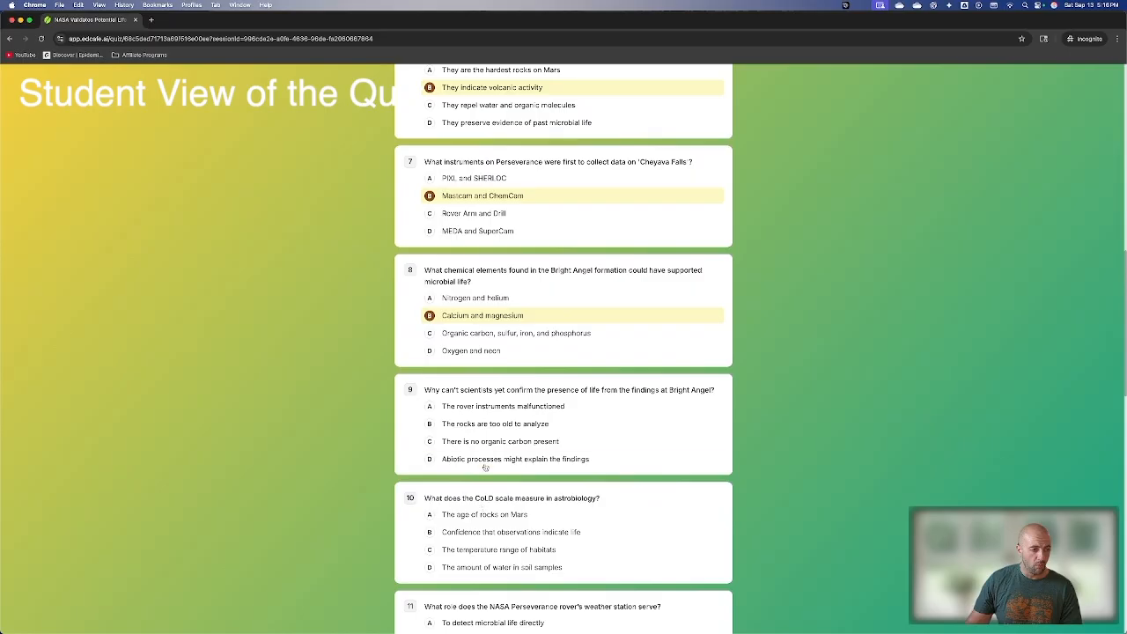
click(486, 462)
click(489, 532)
- Answer multiple-choice questions 11 to 15 with D, A, D, B and A
scroll(492, 510, down, 3)
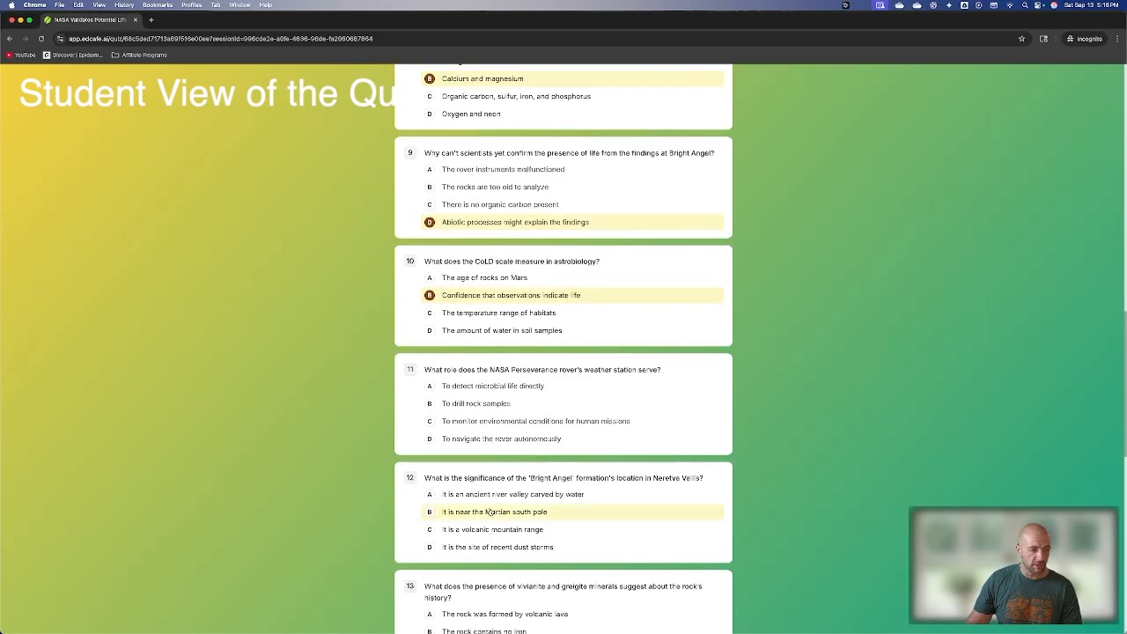
click(493, 438)
click(491, 493)
scroll(491, 493, down, 2)
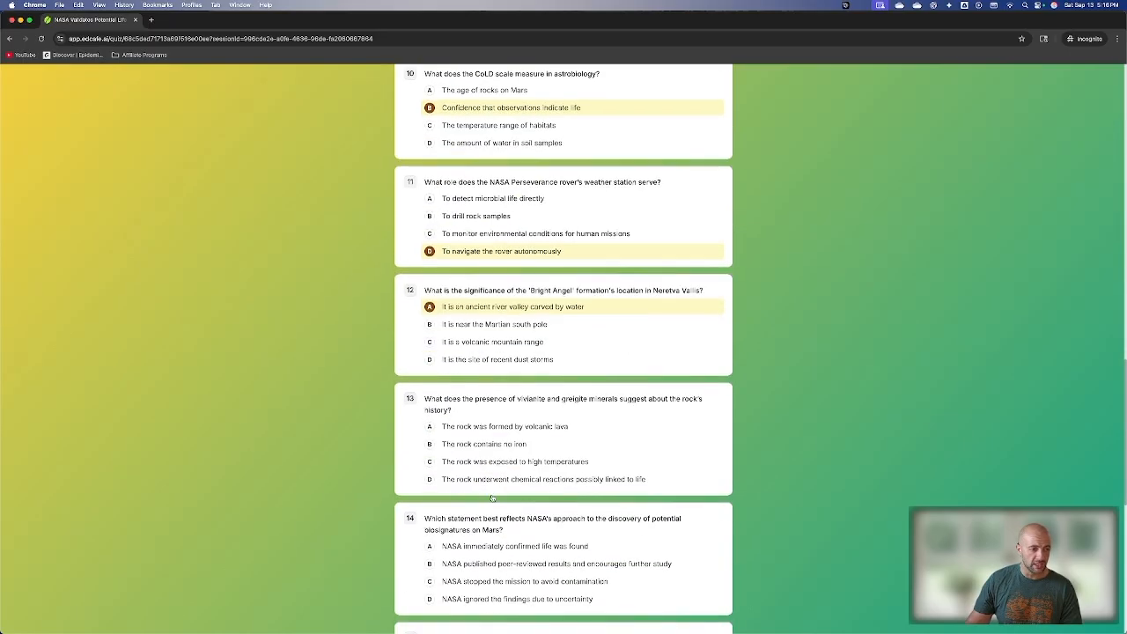
click(491, 476)
scroll(491, 476, down, 3)
click(498, 331)
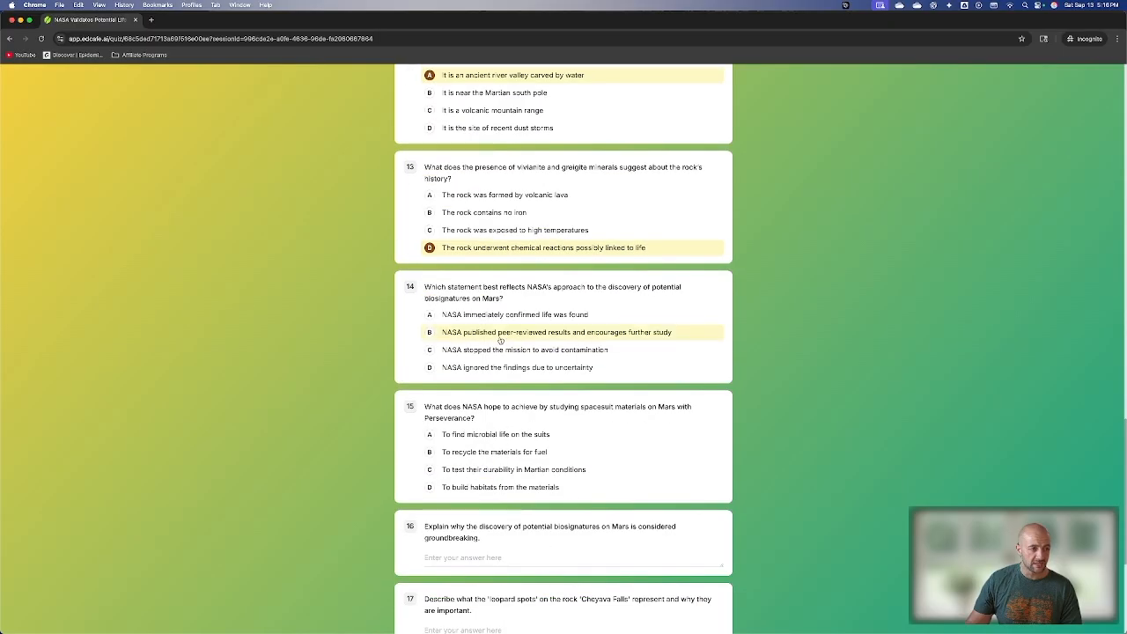
click(503, 431)
- Answer question 16 with "This would be the first time we've validated life on another planet."
scroll(499, 428, down, 2)
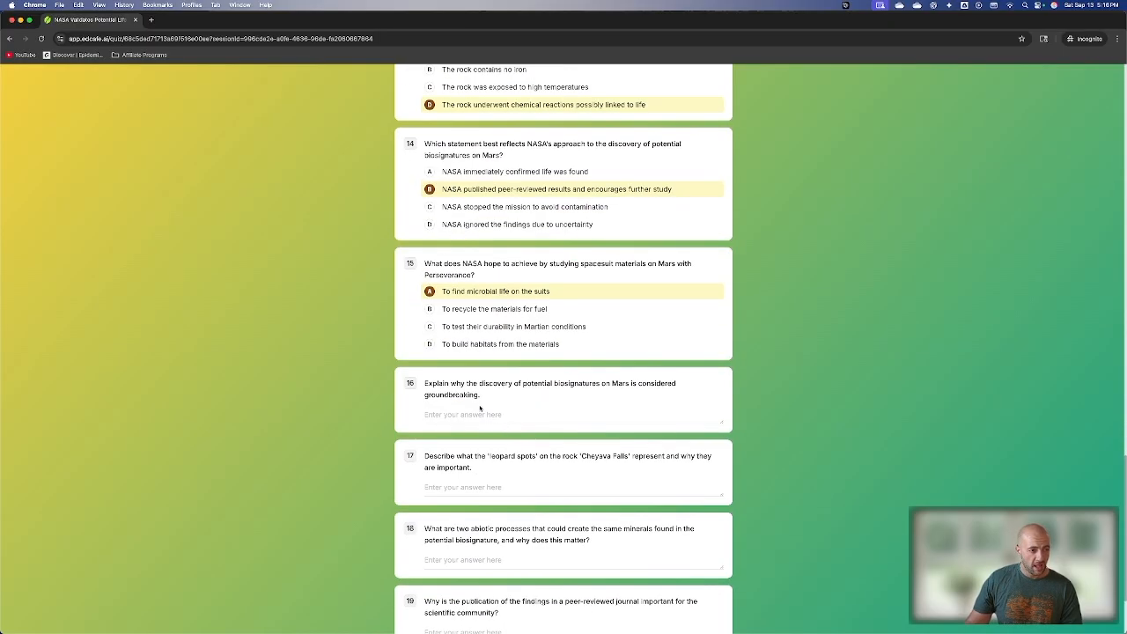
click(482, 414)
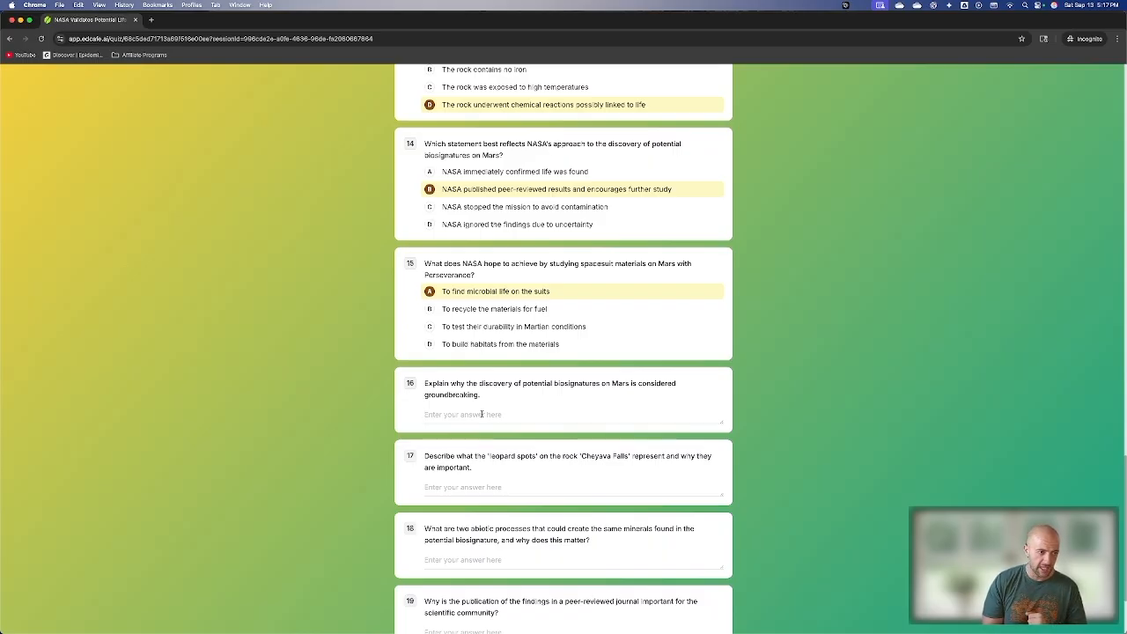
text(This would be the first time we've validated life on another planet)
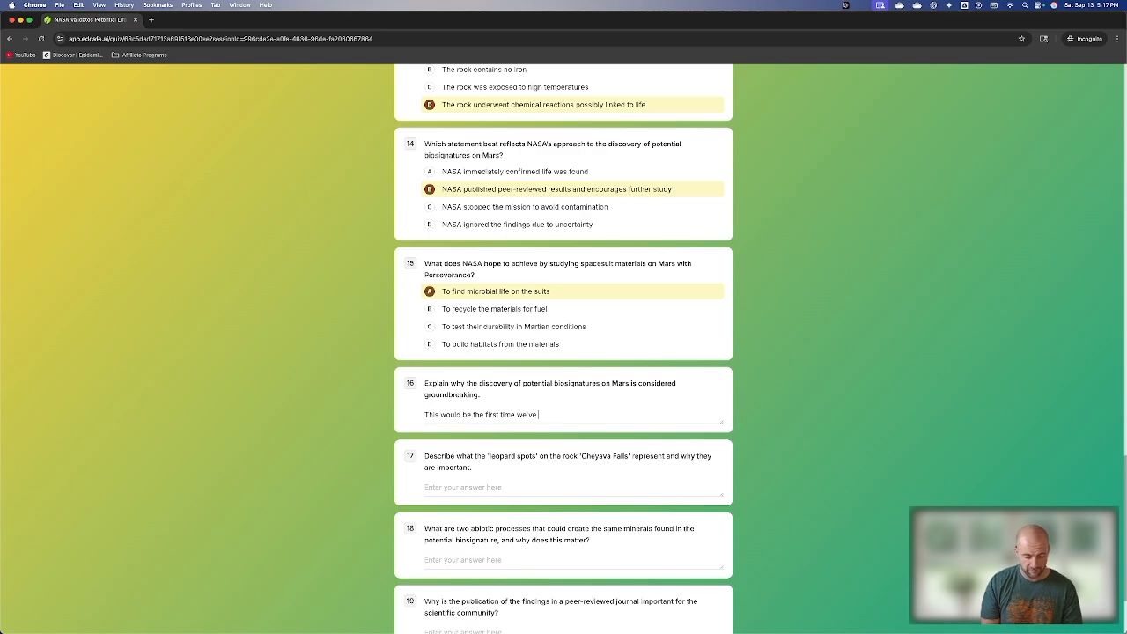
- Answer question 17 with "This shows that organisms were using the surroundings to generate energy without oxygen,"
key(Tab)
text(This shows that organisms were using the surroundings to chemosynthesize)
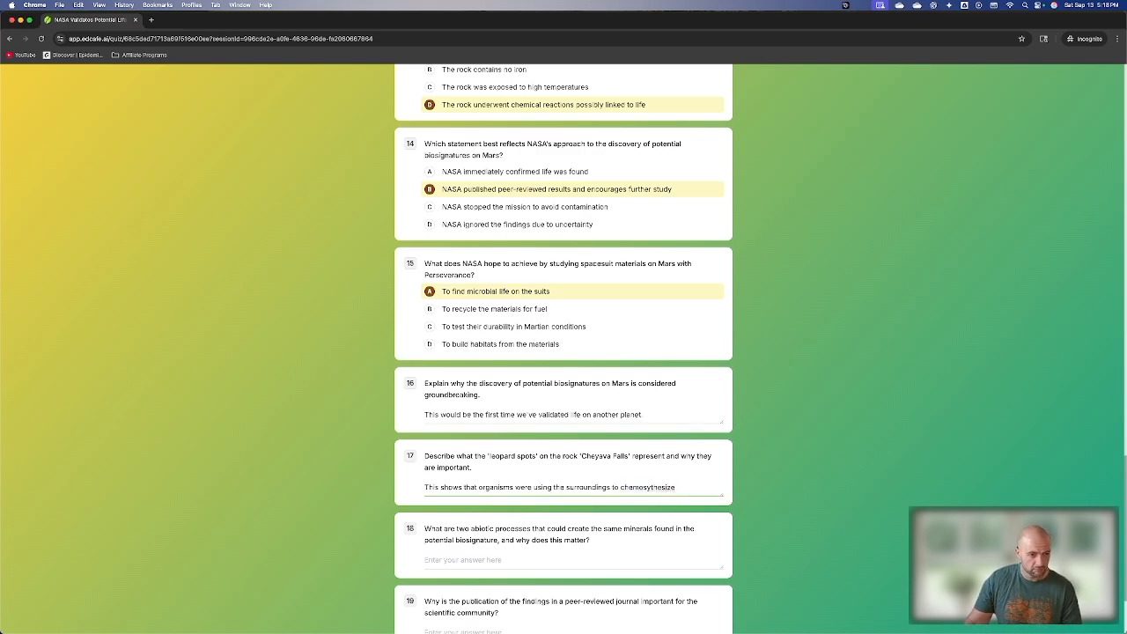
text(generate energy without oxygen,)
- Answer question 18 with "High heat and high energy" and question 19 with "Someone checks the work to validate the authenticity under scrutiny."
scroll(738, 462, down, 3)
key(Tab)
text(High heat and high energy)
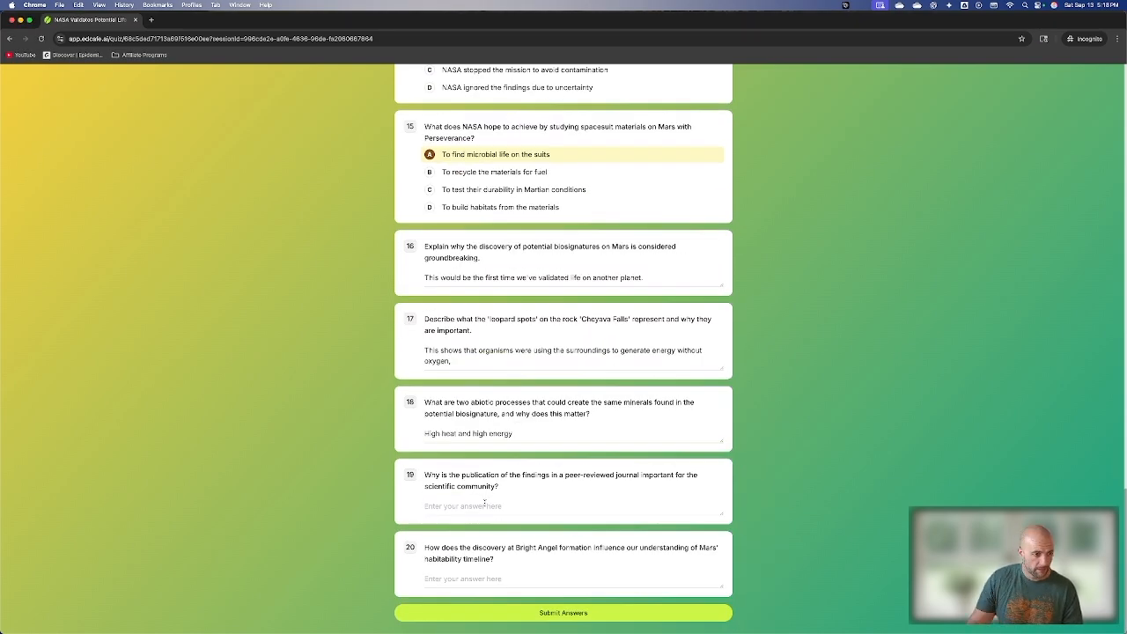
key(Tab)
text(Someone checks the work to validate the authenticity under scrutiny.)
- Answer question 20 with "Life on other planets = cool bruh" and submit the quiz answers
key(Tab)
text(Life on other planets = cool bryu)
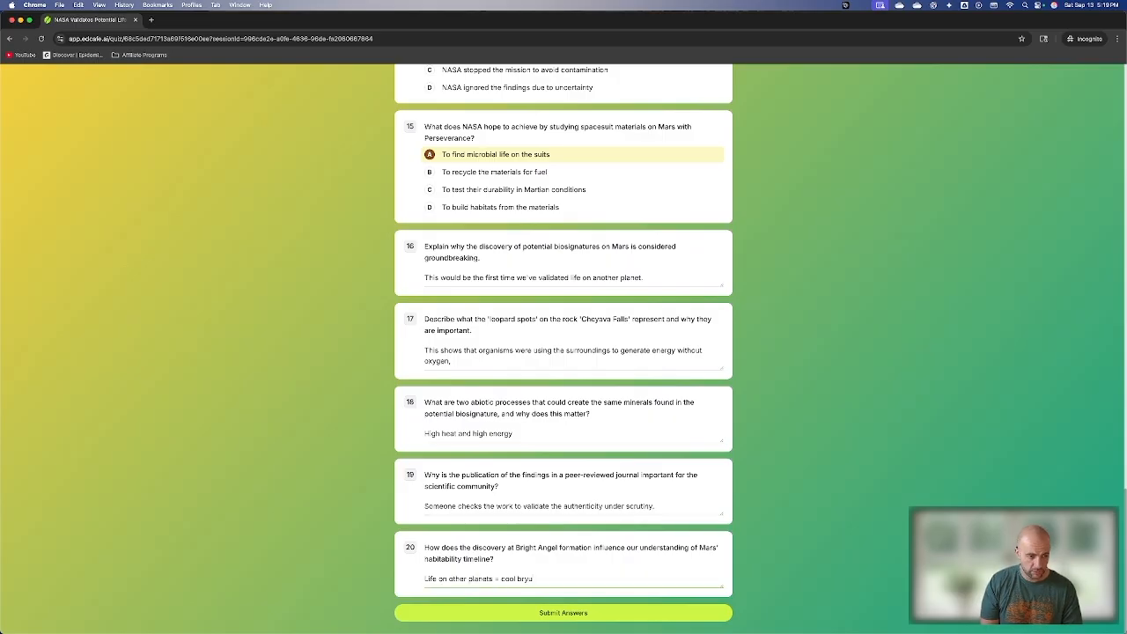
click(538, 612)
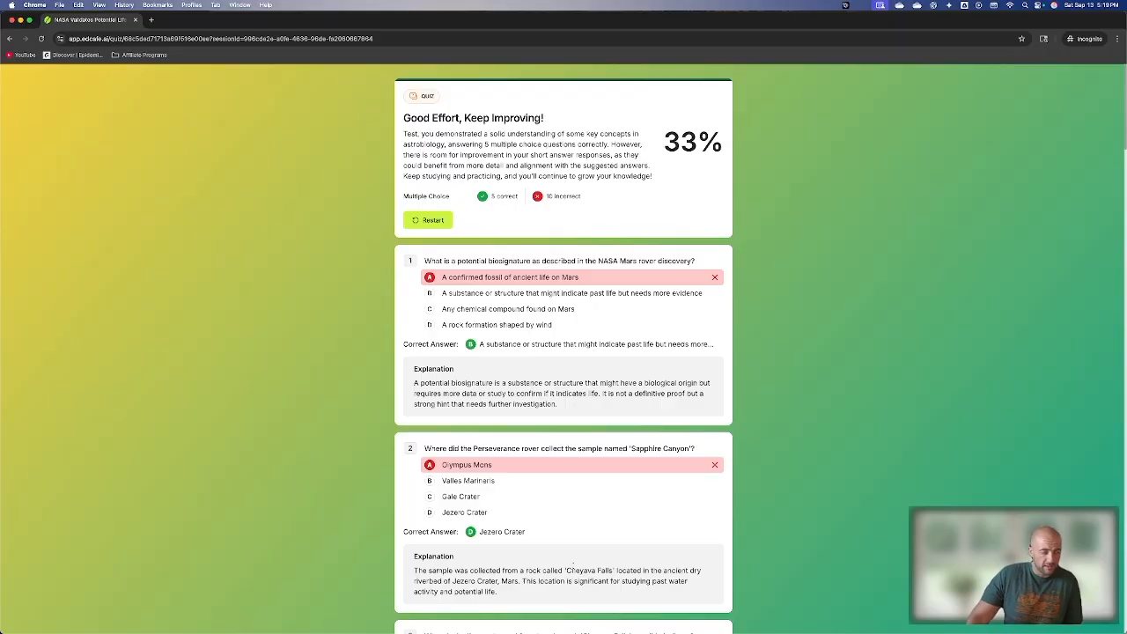
- Skim the graded quiz through to the AI feedback on the short answers, then return to the score summary
scroll(609, 338, down, 3)
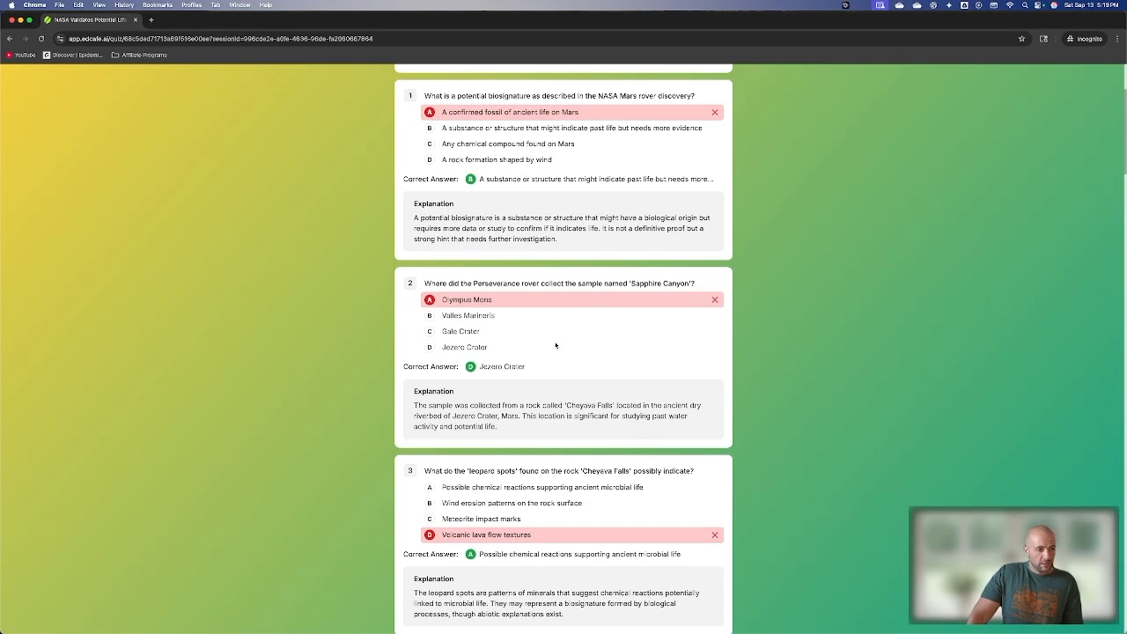
scroll(556, 345, down, 20)
scroll(547, 310, up, 4)
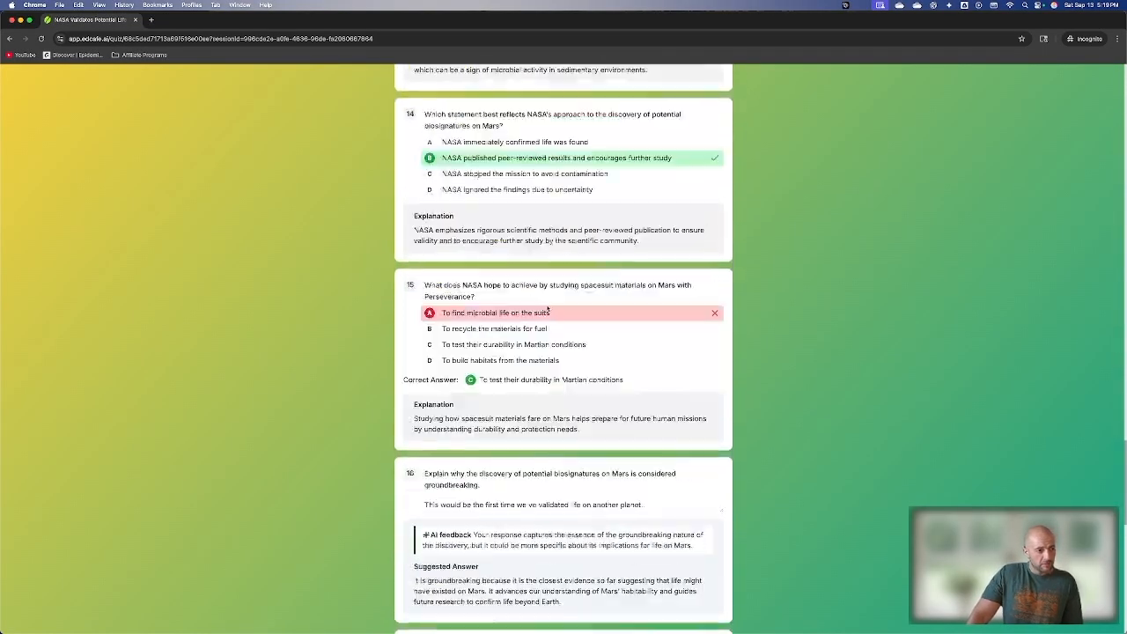
scroll(548, 310, down, 13)
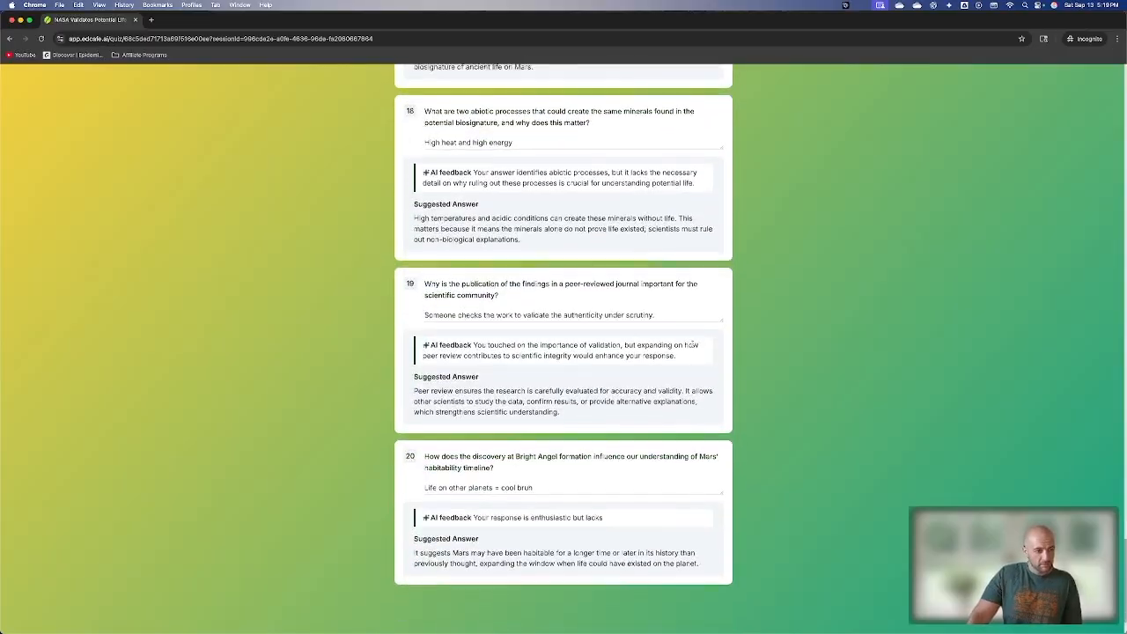
scroll(749, 348, up, 20)
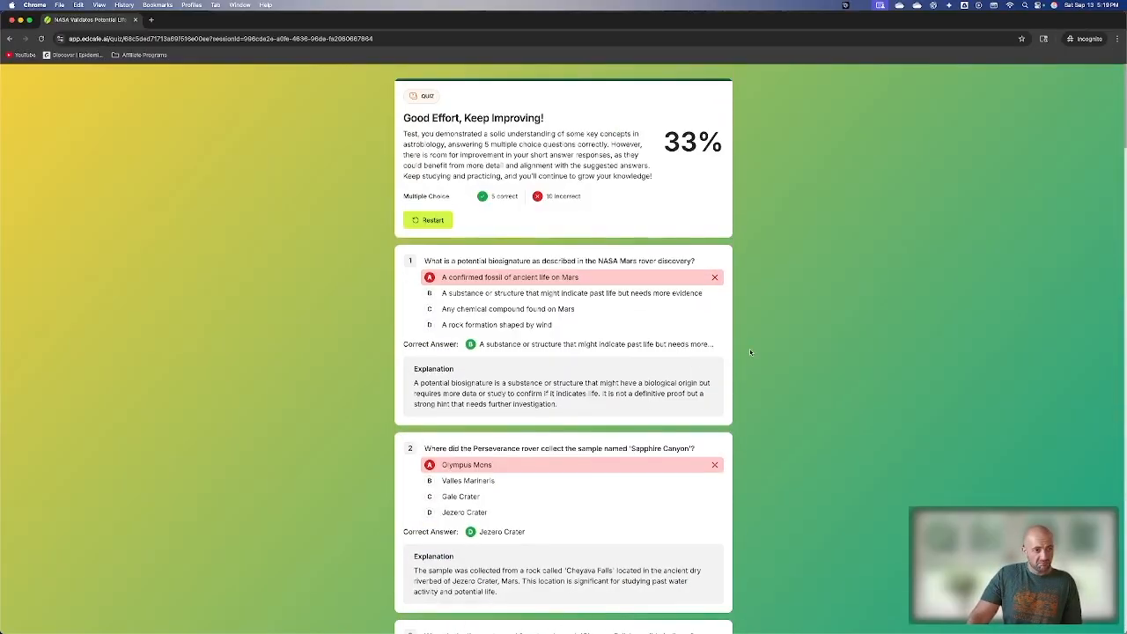
- Examine the marked multiple-choice answers and explanations, continuing to the AI feedback and suggested answers for questions 16 and 17
scroll(713, 344, down, 5)
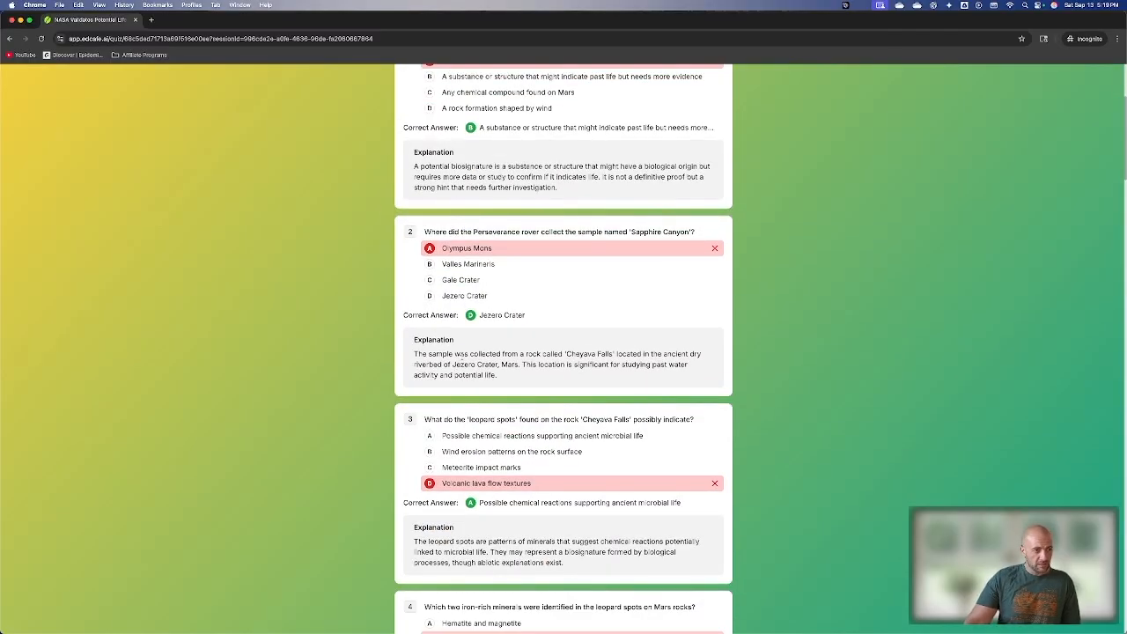
scroll(461, 361, down, 14)
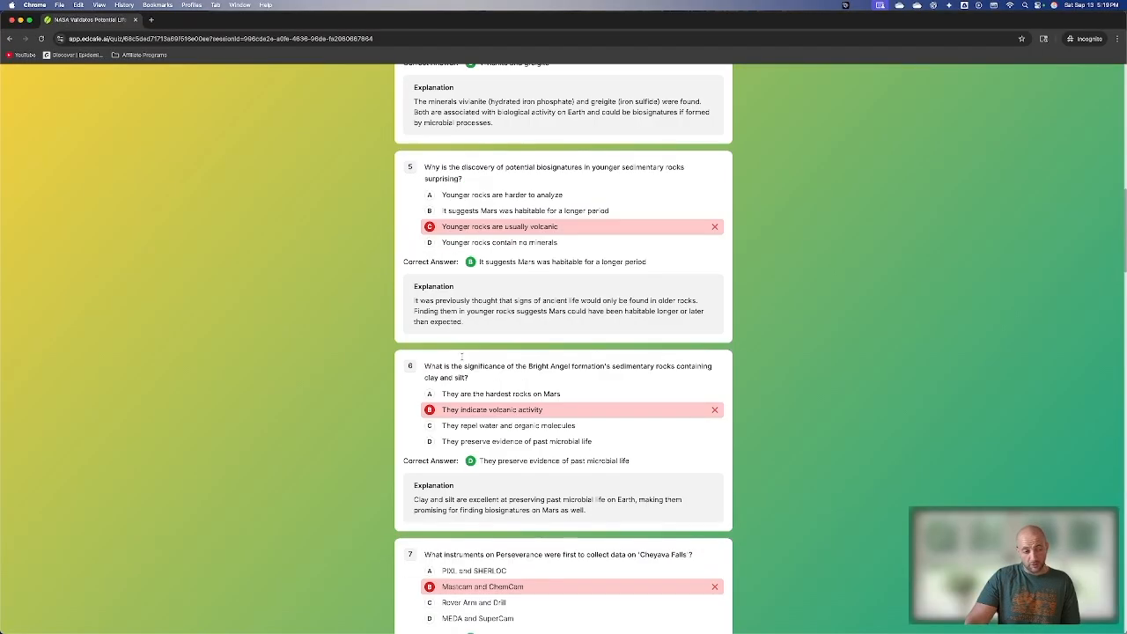
scroll(461, 357, down, 10)
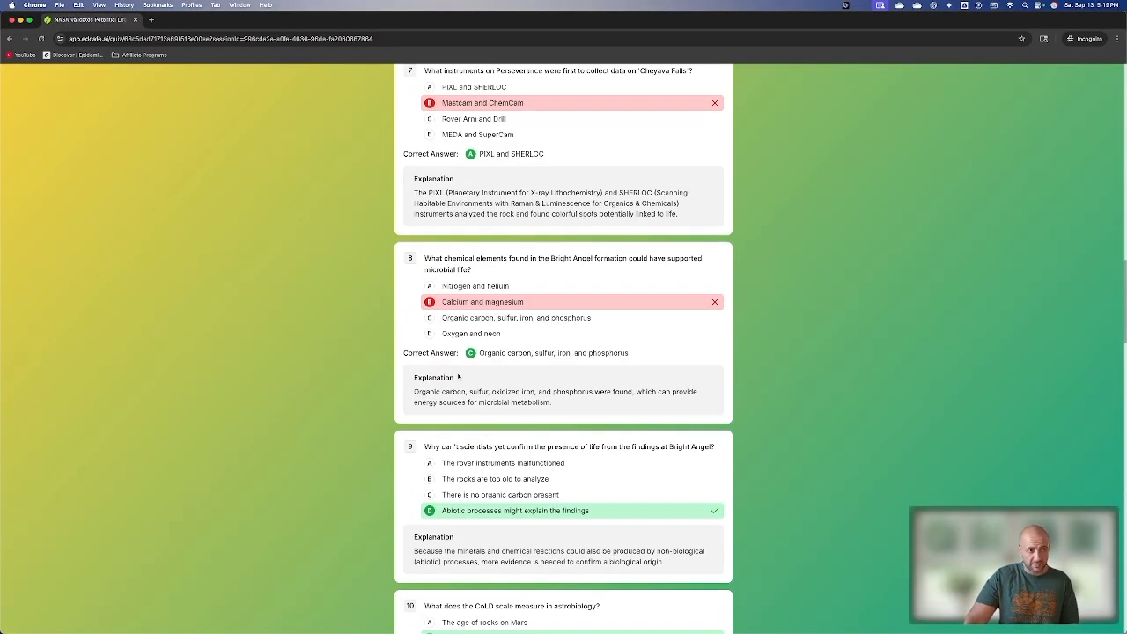
scroll(458, 376, down, 3)
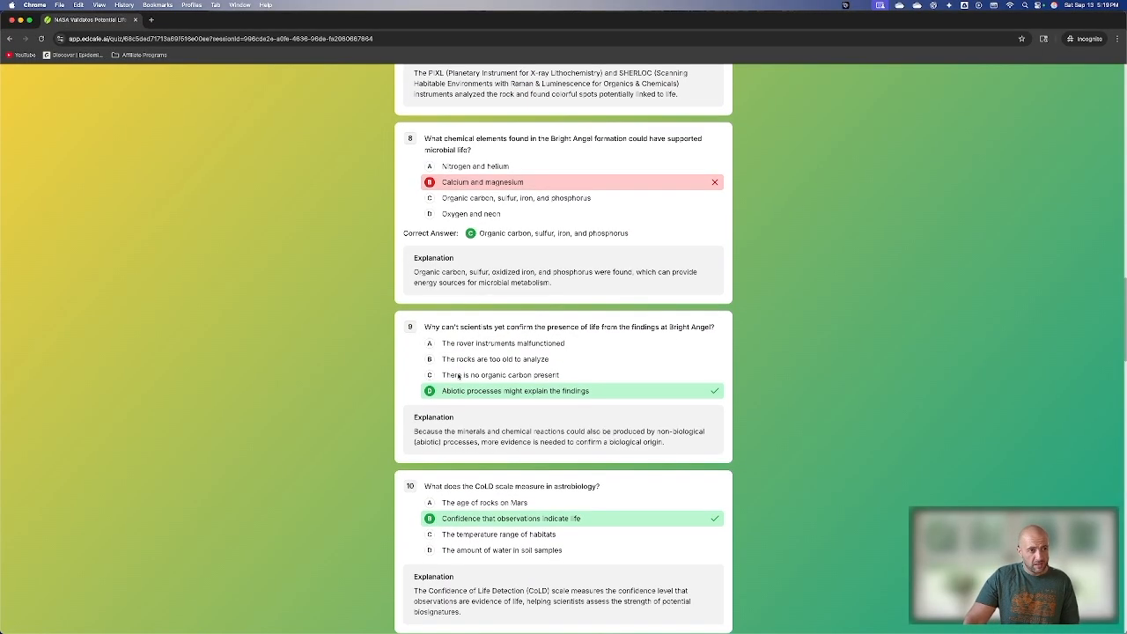
scroll(457, 376, down, 5)
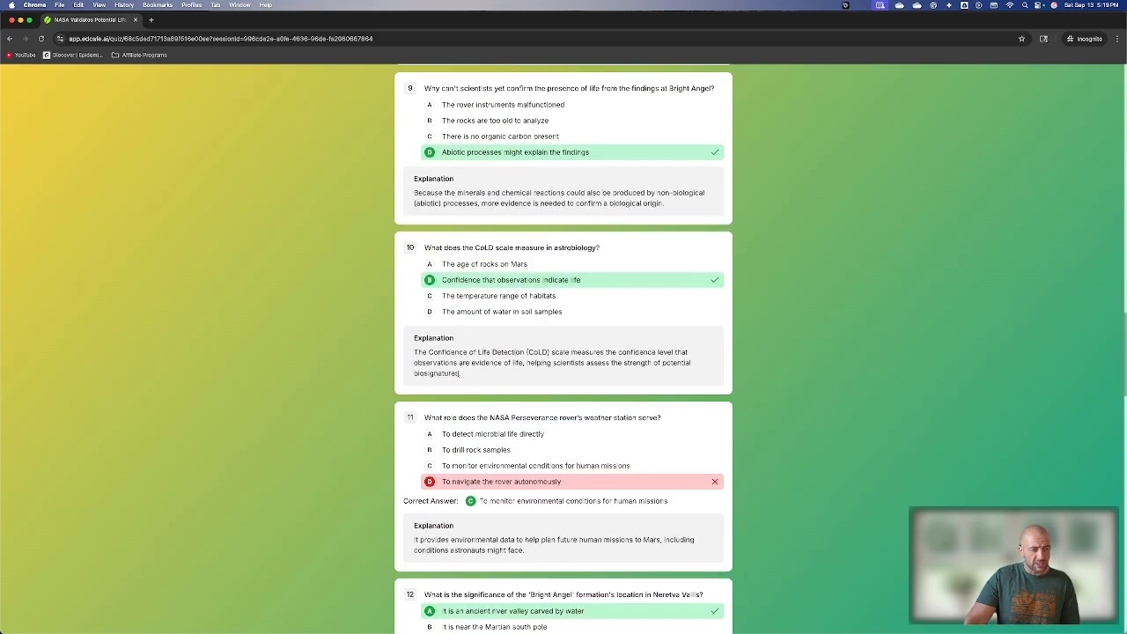
scroll(458, 373, down, 6)
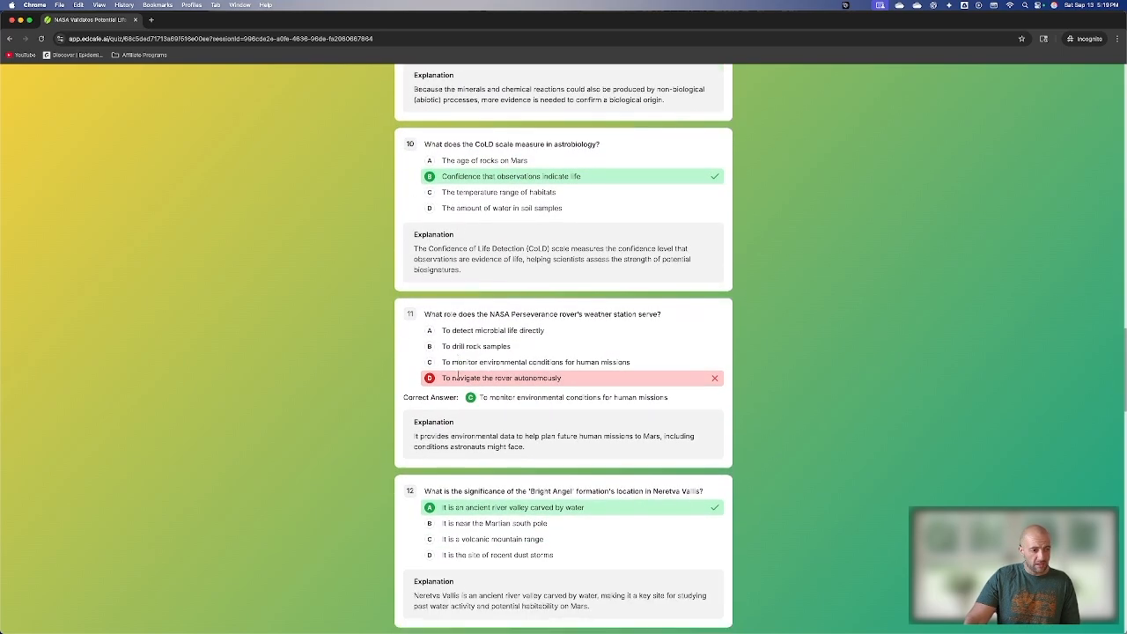
scroll(457, 374, down, 12)
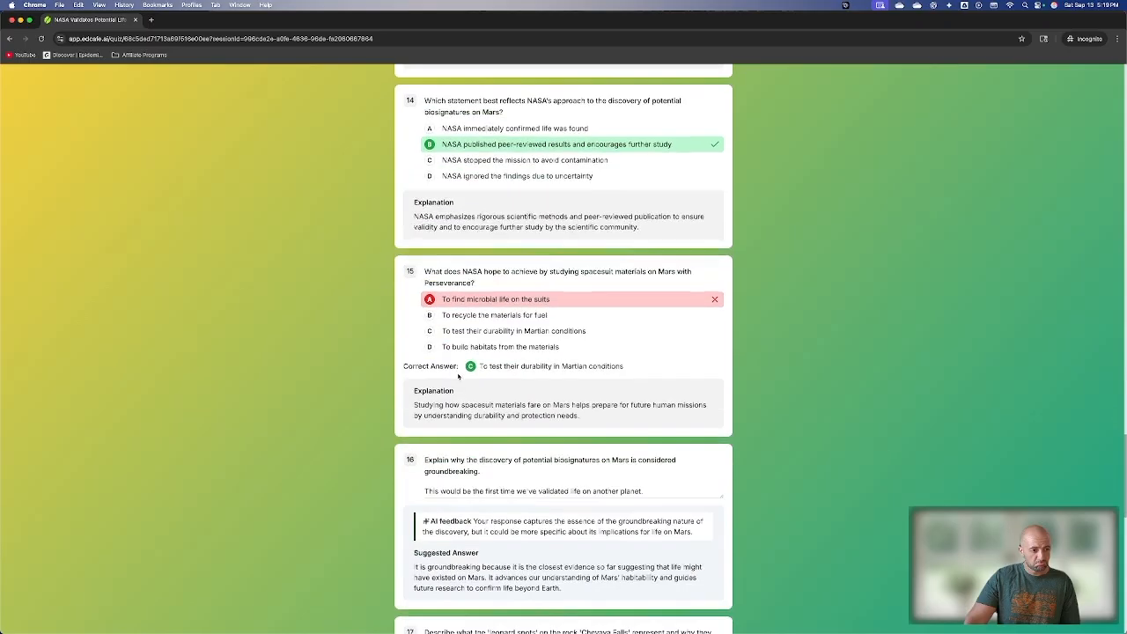
scroll(458, 375, down, 3)
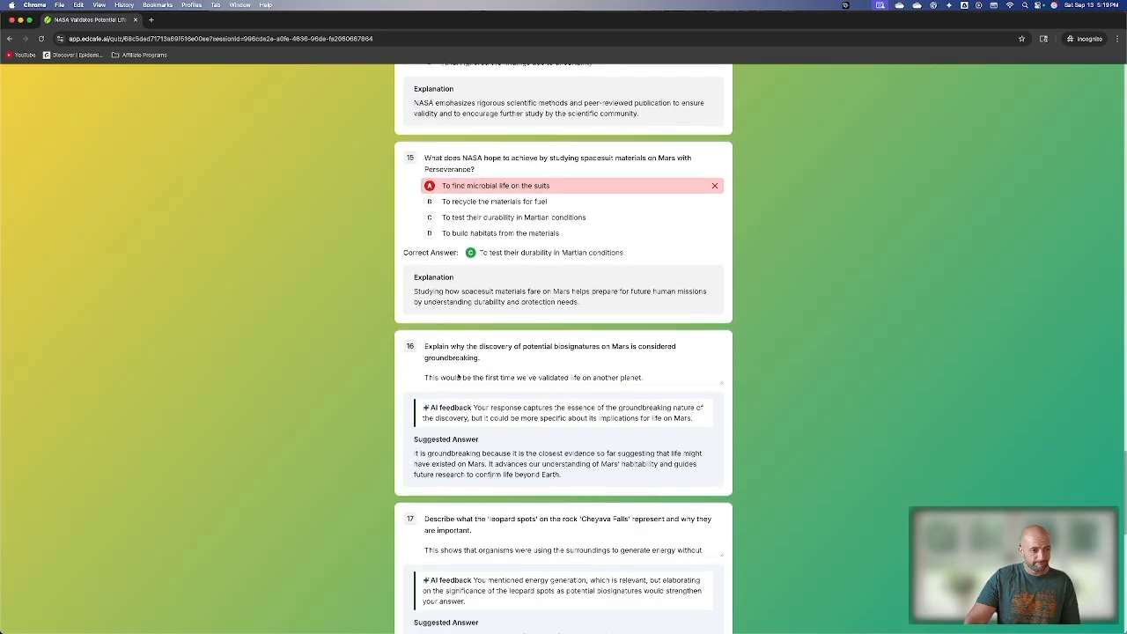
- Read the AI feedback and suggested answers for short-answer questions 16 through 20, and close the student quiz
scroll(458, 376, down, 1)
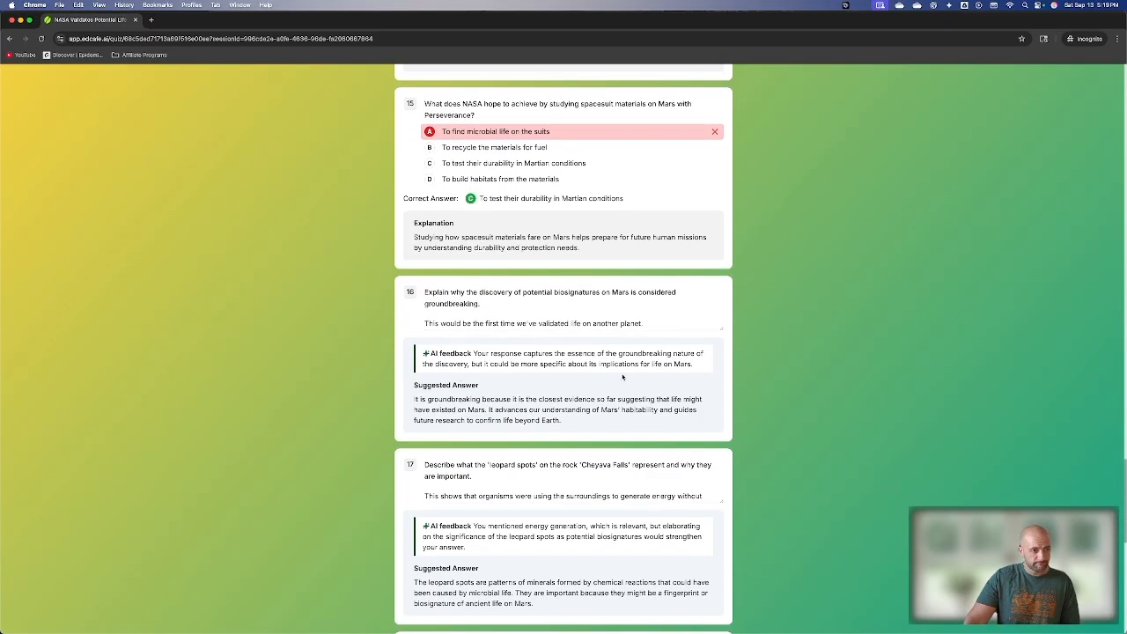
scroll(499, 361, down, 3)
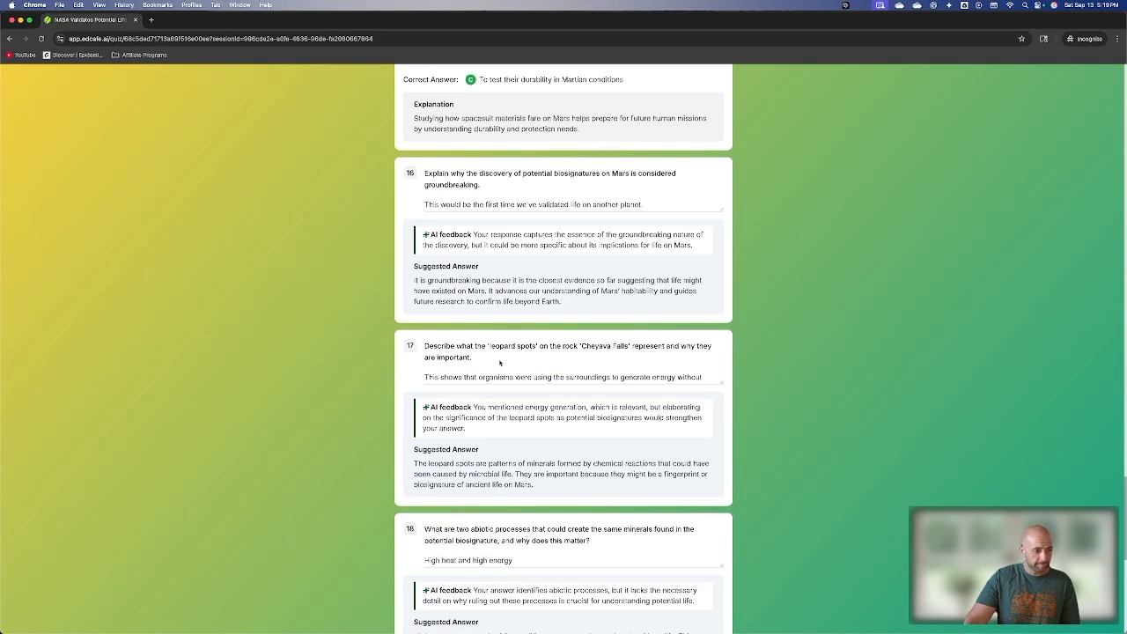
scroll(499, 362, down, 10)
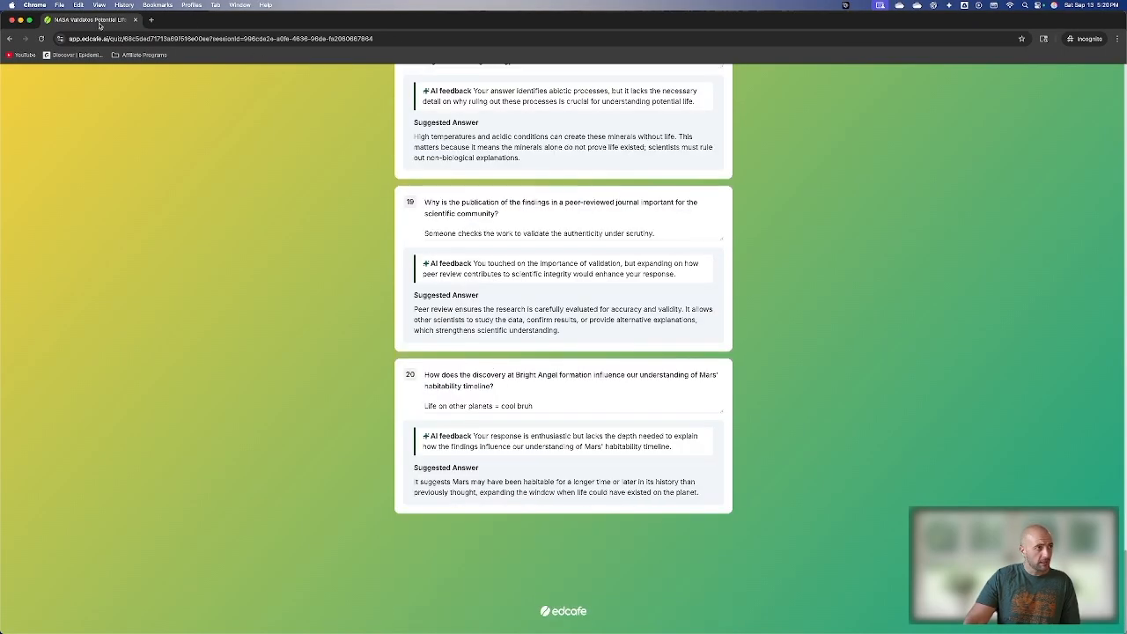
click(136, 20)
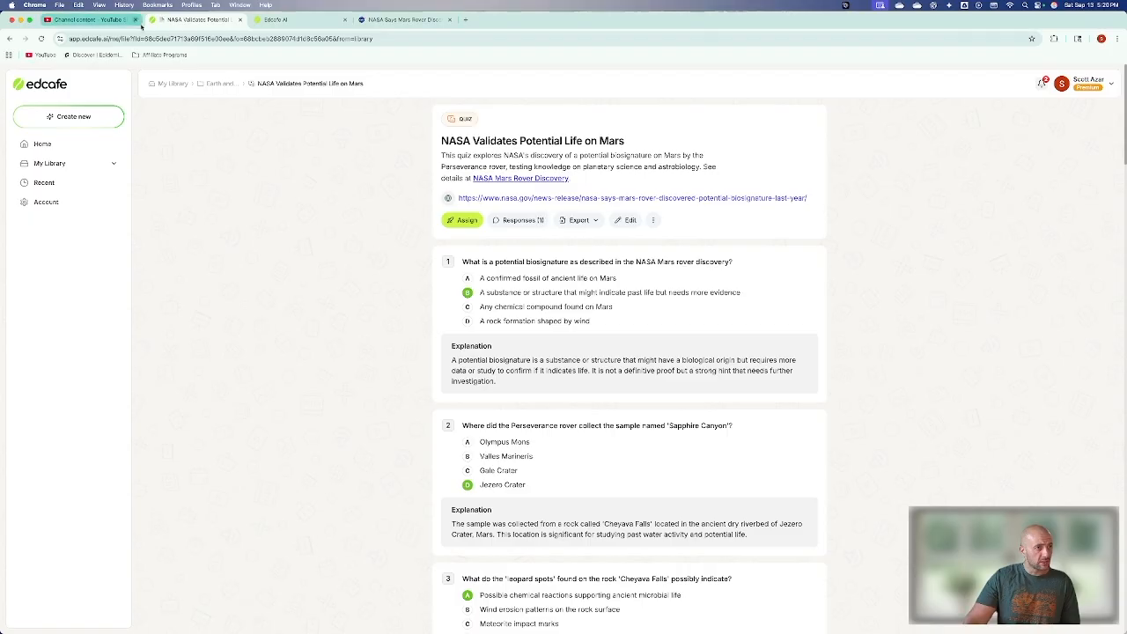
- Open the quiz's responses report and skim the question-by-question results through to the short answers
click(531, 221)
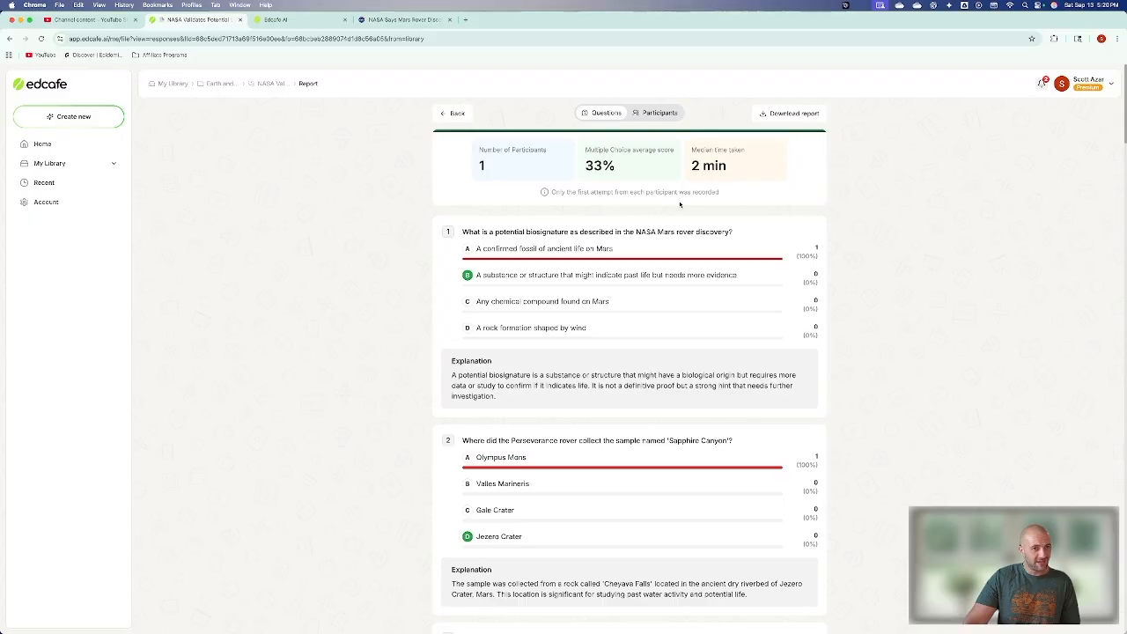
scroll(713, 181, down, 20)
scroll(679, 204, down, 2)
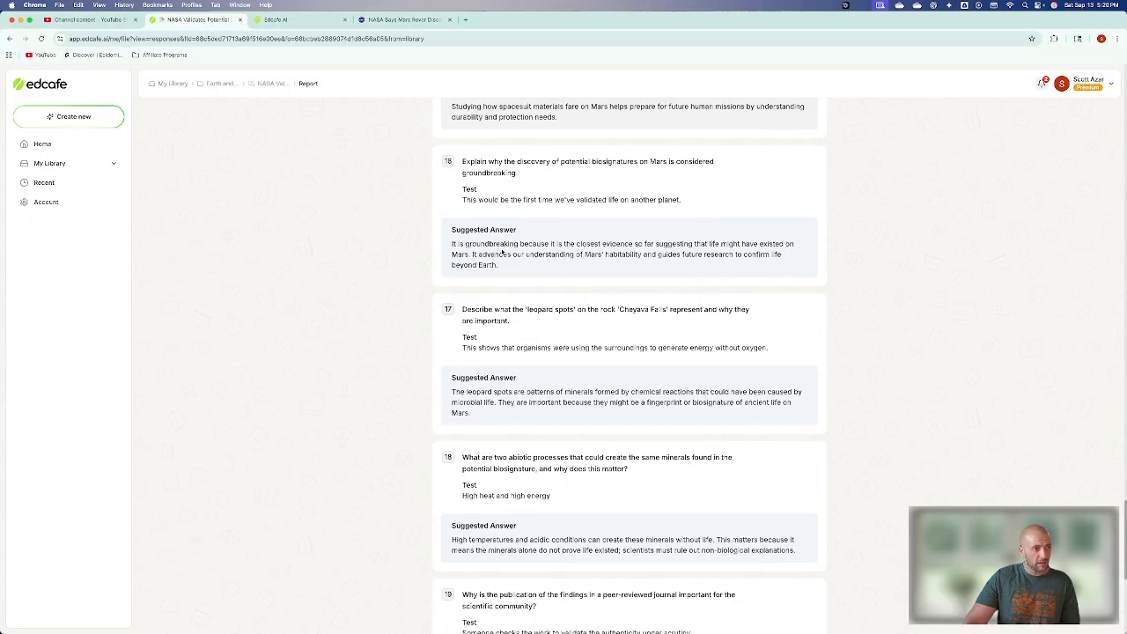
scroll(501, 253, down, 8)
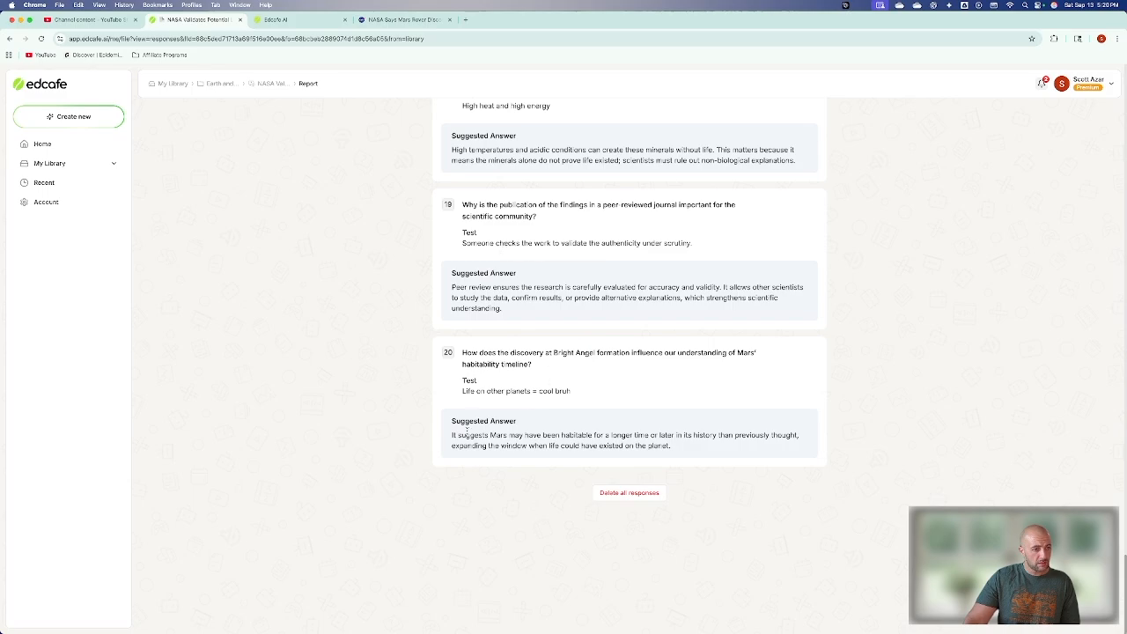
scroll(468, 373, up, 20)
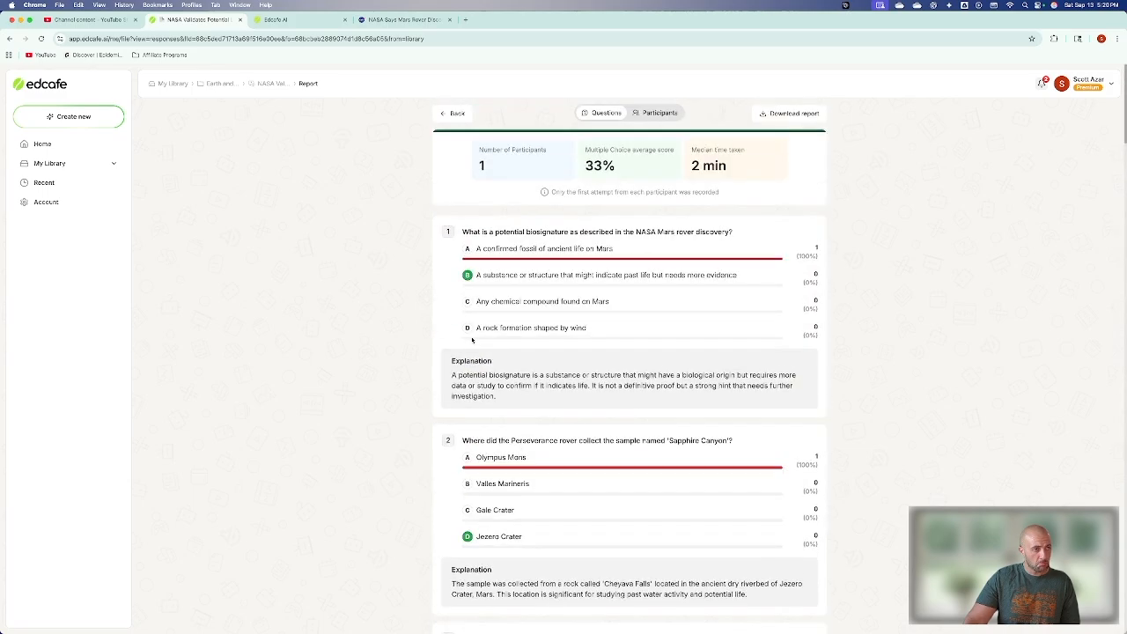
- Examine the participant's individual result through to the AI feedback in the participants view, and highlight the multiple-choice average score label
click(654, 113)
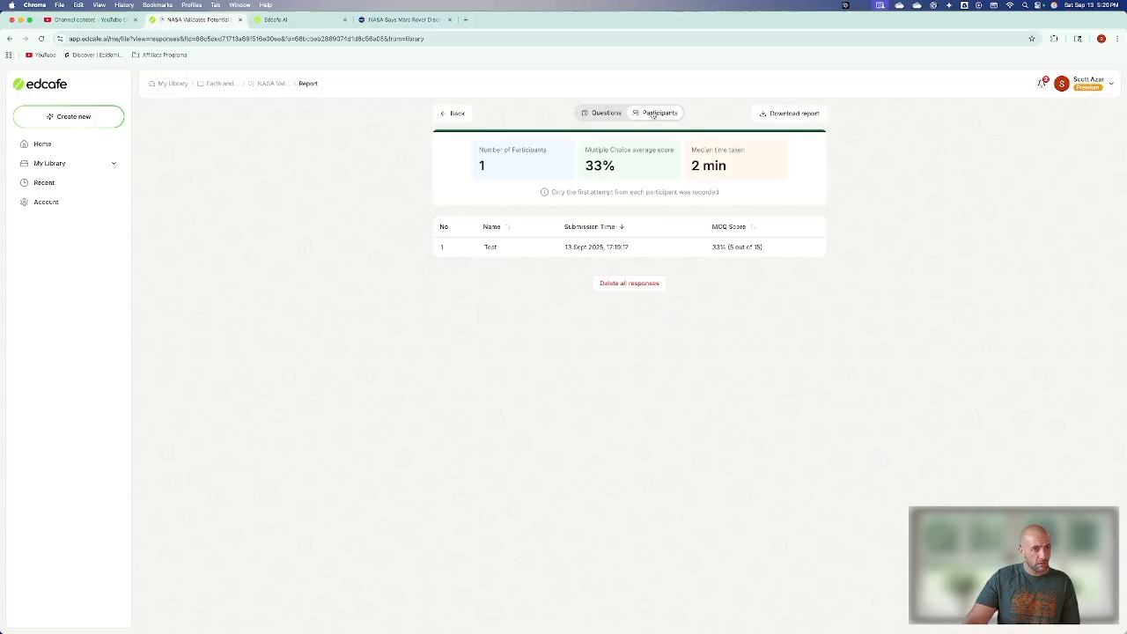
click(638, 247)
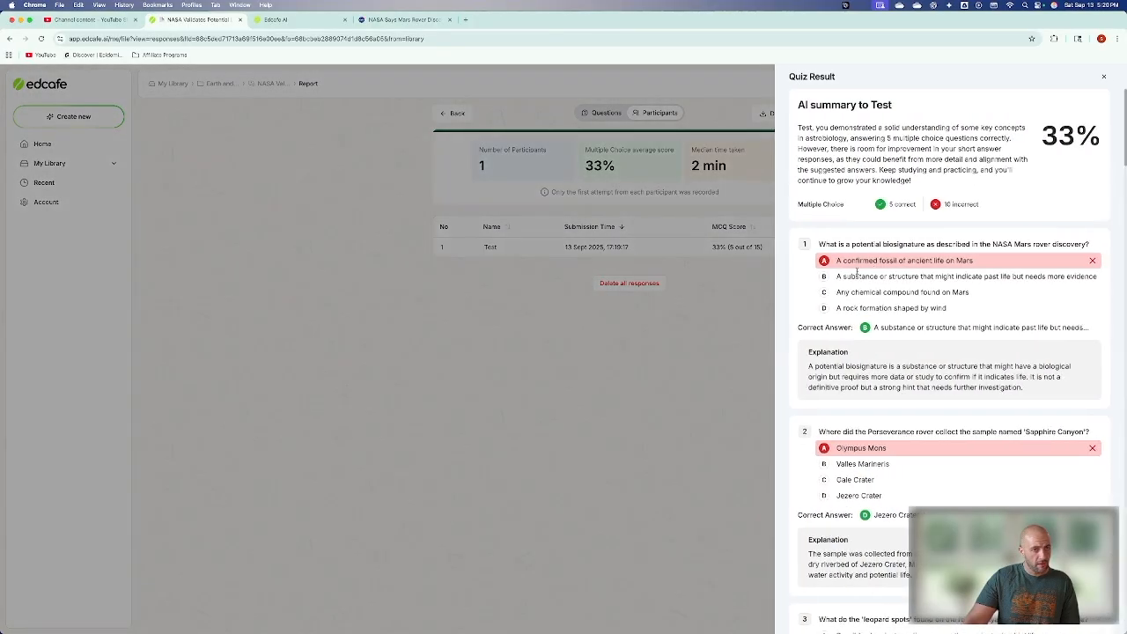
scroll(872, 338, down, 20)
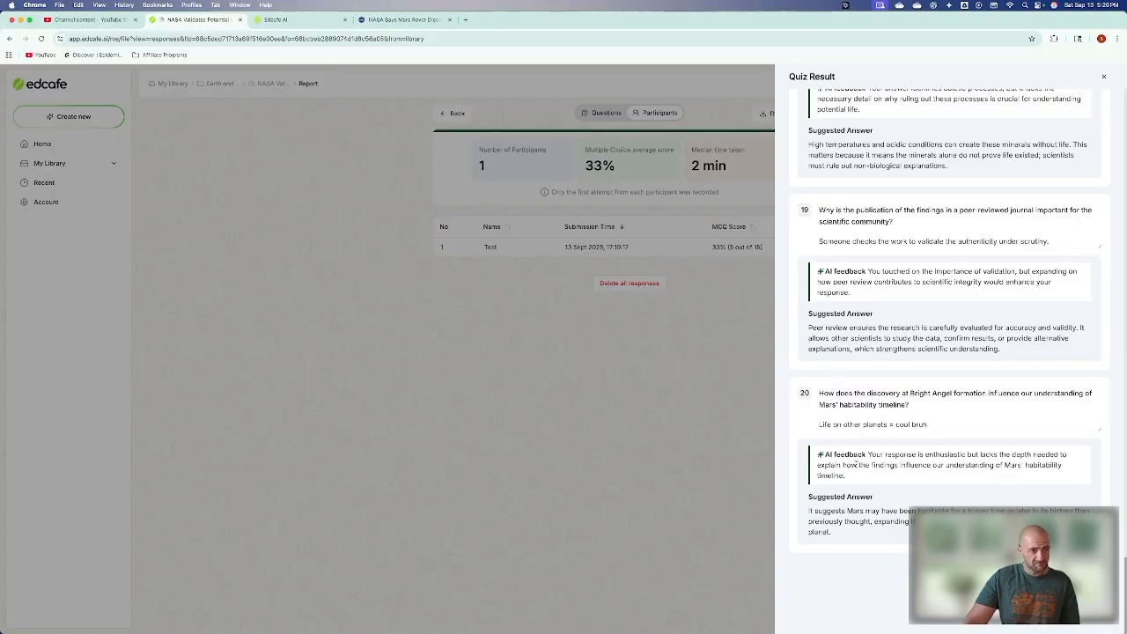
click(677, 337)
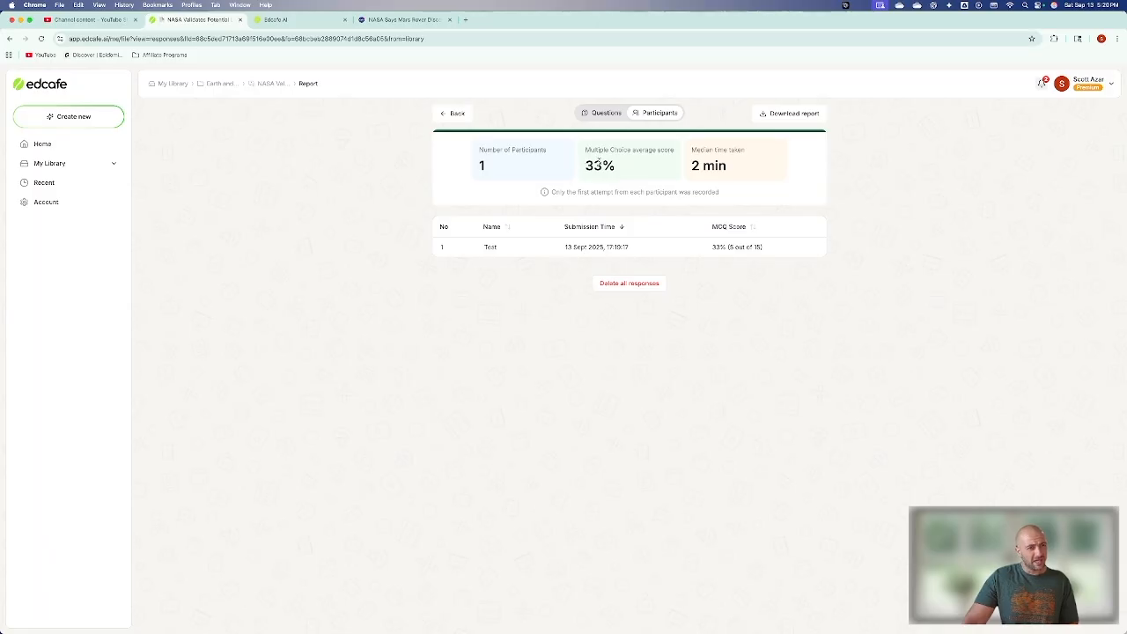
drag(585, 150, 675, 150)
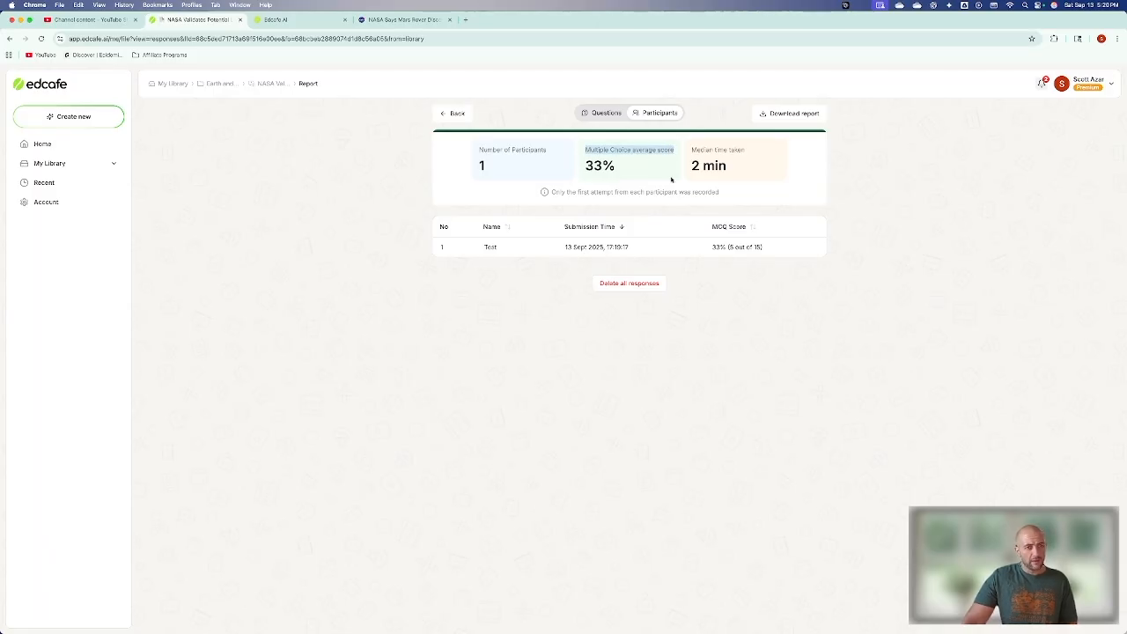
- Check the question-level breakdown in the report again, and return to the quiz page
click(620, 114)
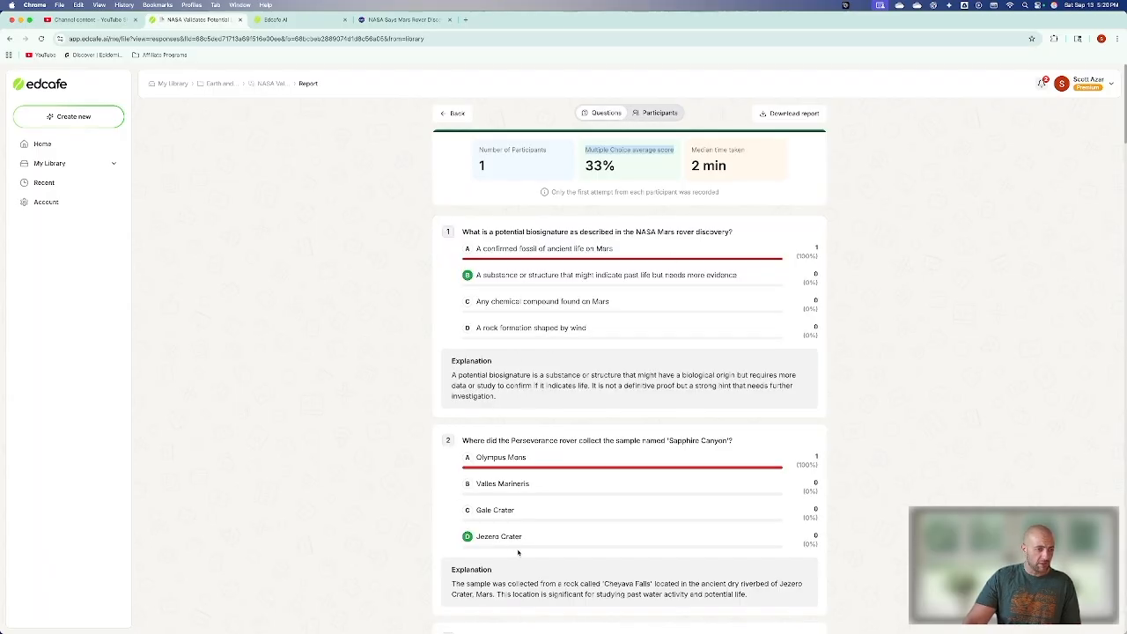
scroll(521, 547, down, 5)
scroll(440, 370, up, 5)
click(452, 115)
- Examine the quiz's export formats and the languages offered for translating it, without applying either
click(574, 225)
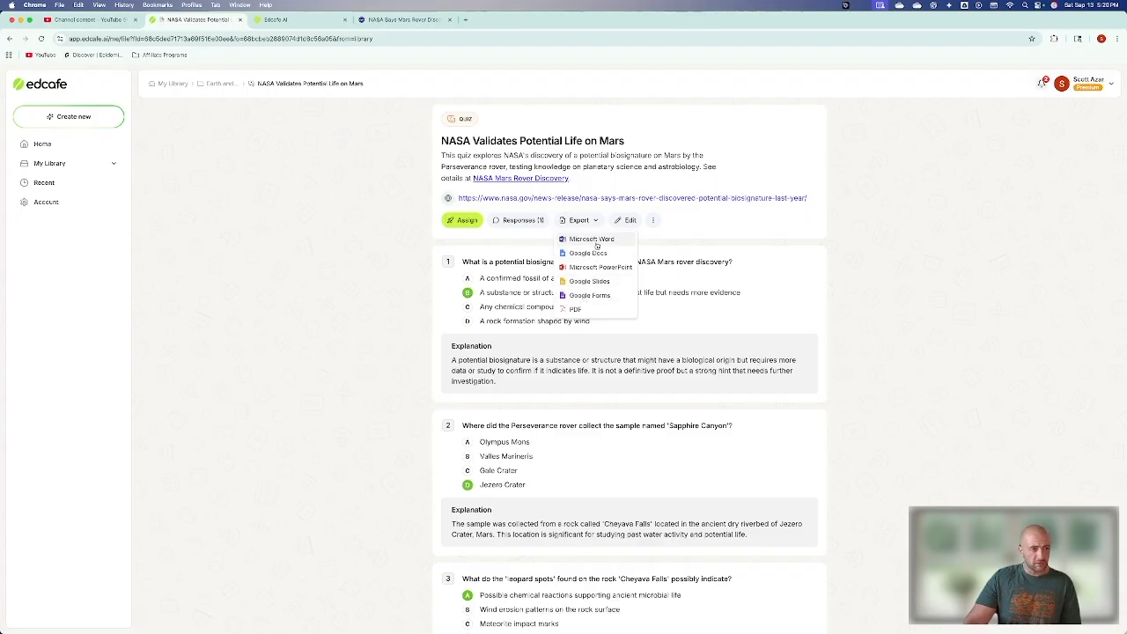
click(654, 221)
click(654, 221)
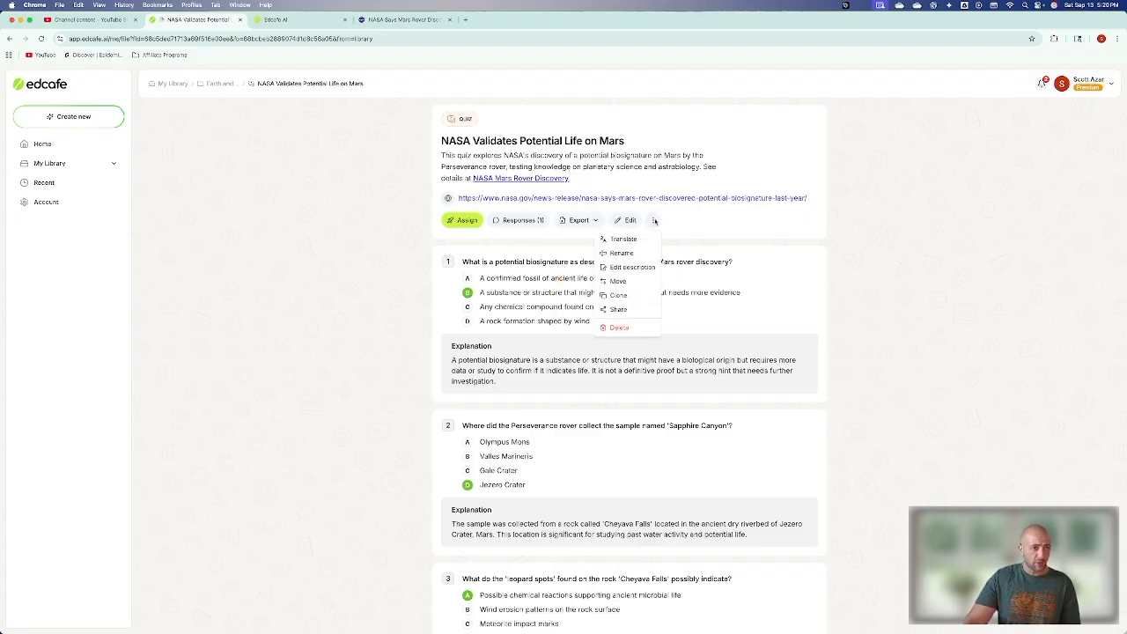
click(623, 239)
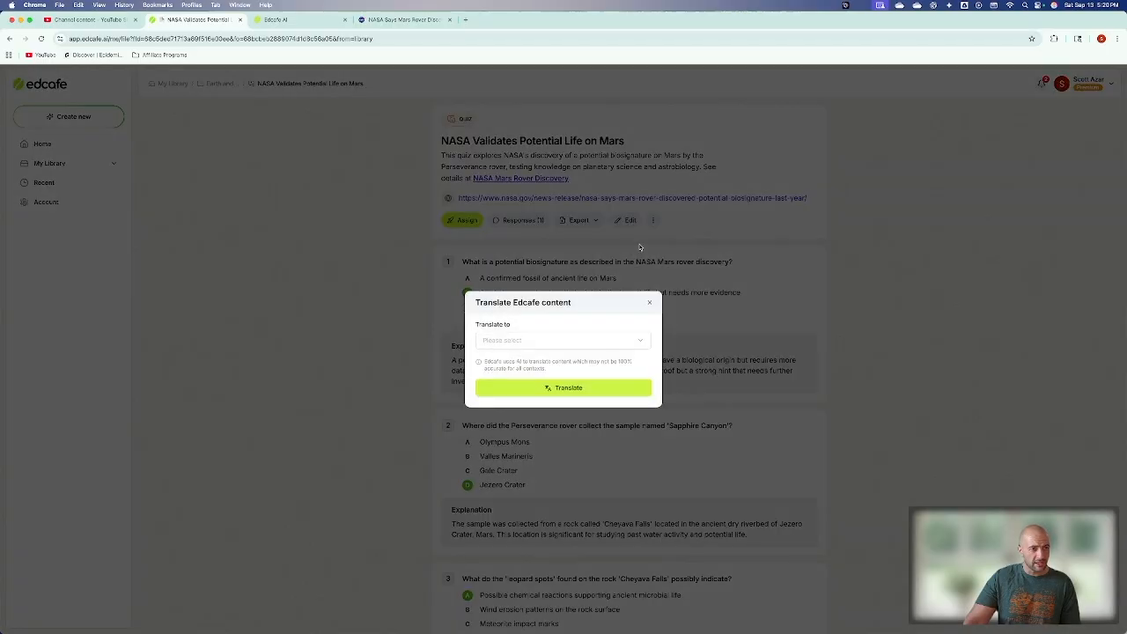
click(560, 341)
scroll(567, 367, down, 10)
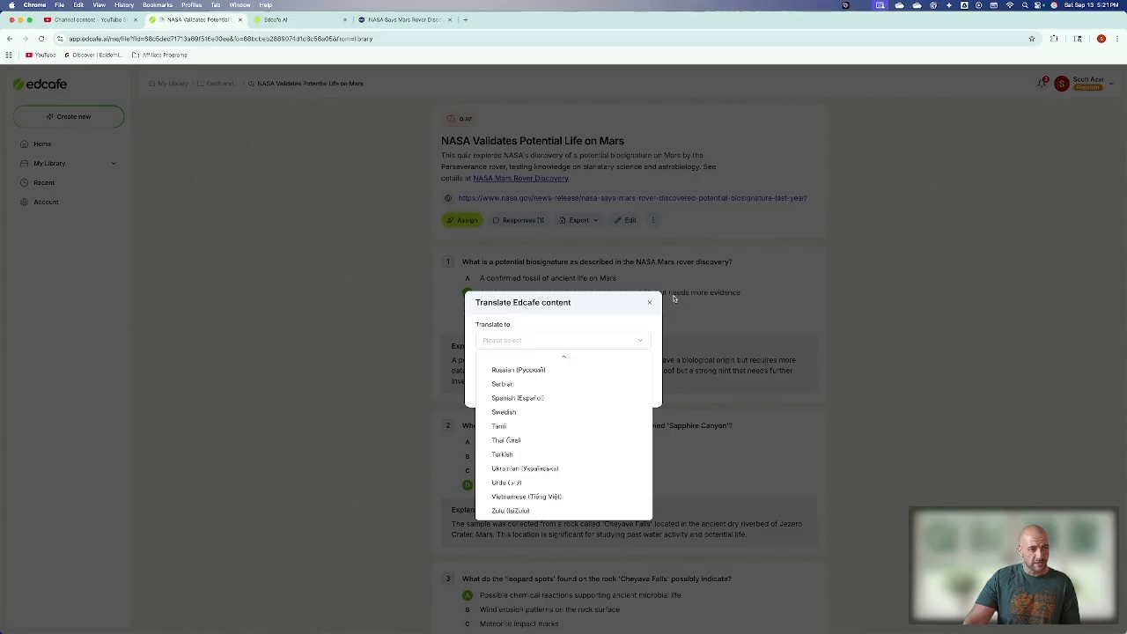
click(645, 303)
click(653, 220)
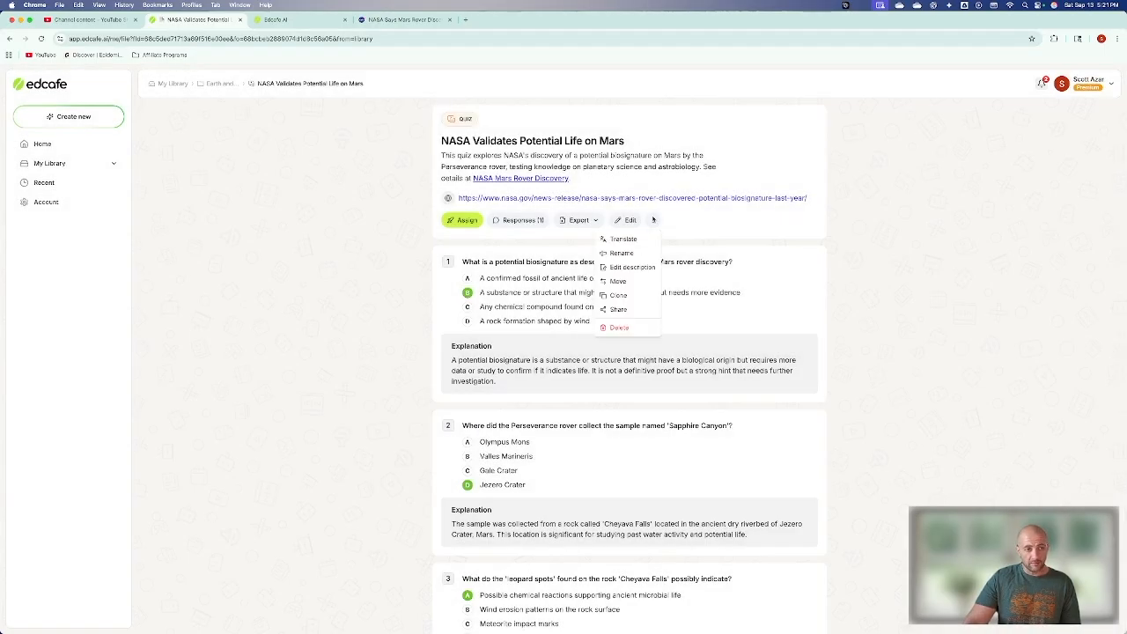
click(791, 273)
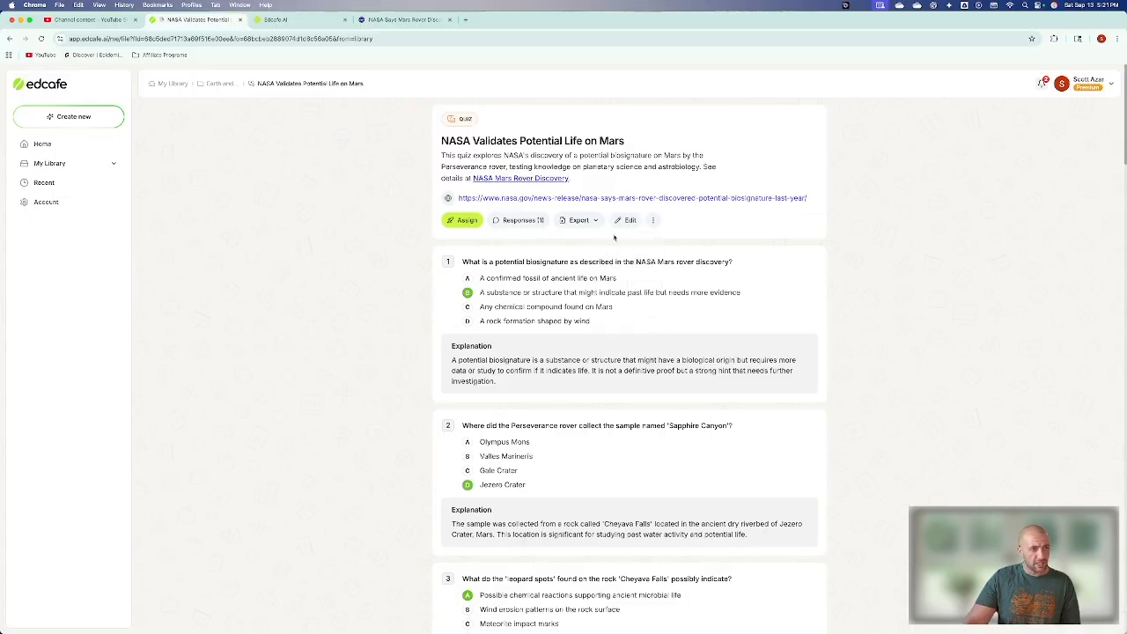
- Edit the quiz and insert an AI-generated multiple-choice question after question 1
click(625, 220)
click(632, 350)
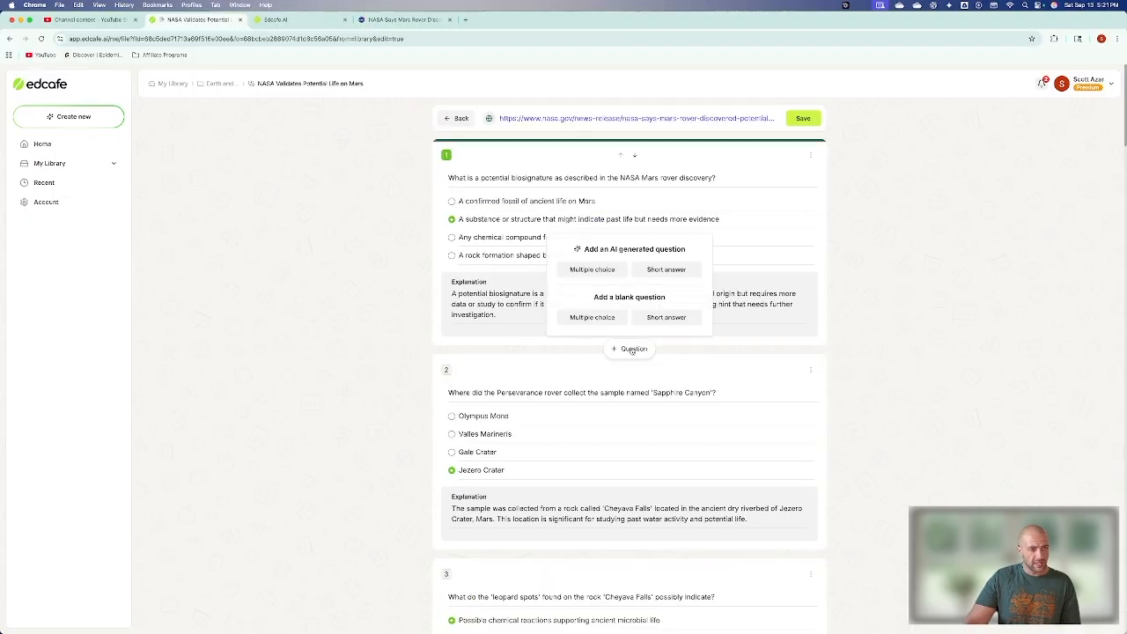
click(592, 269)
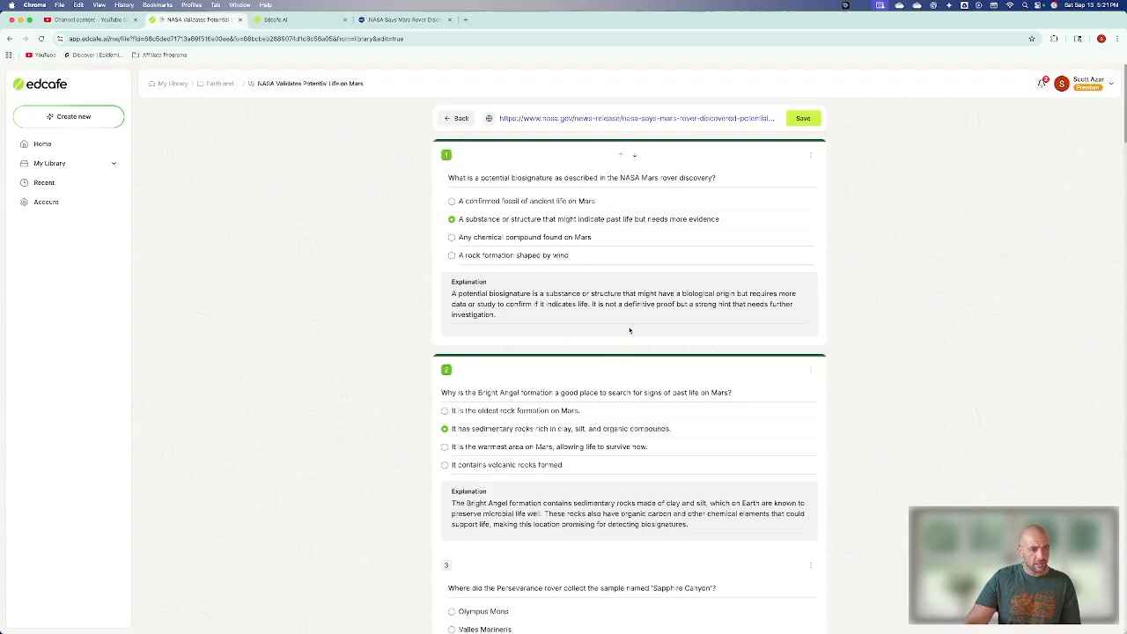
- Insert an AI-generated short-answer question after question 1 and save the quiz
click(630, 348)
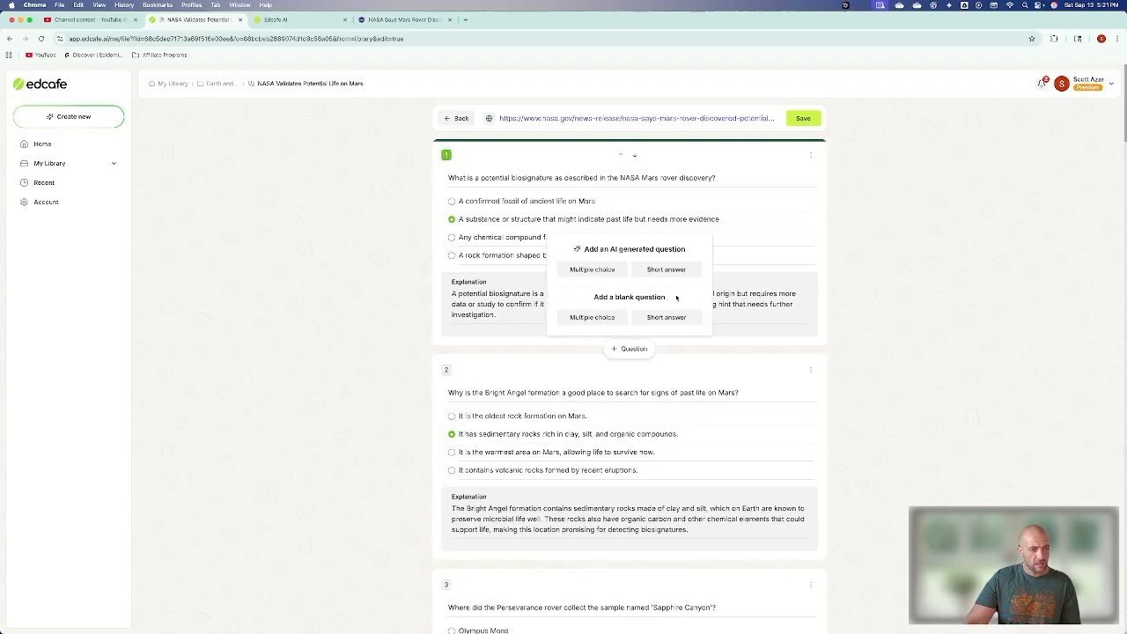
click(675, 270)
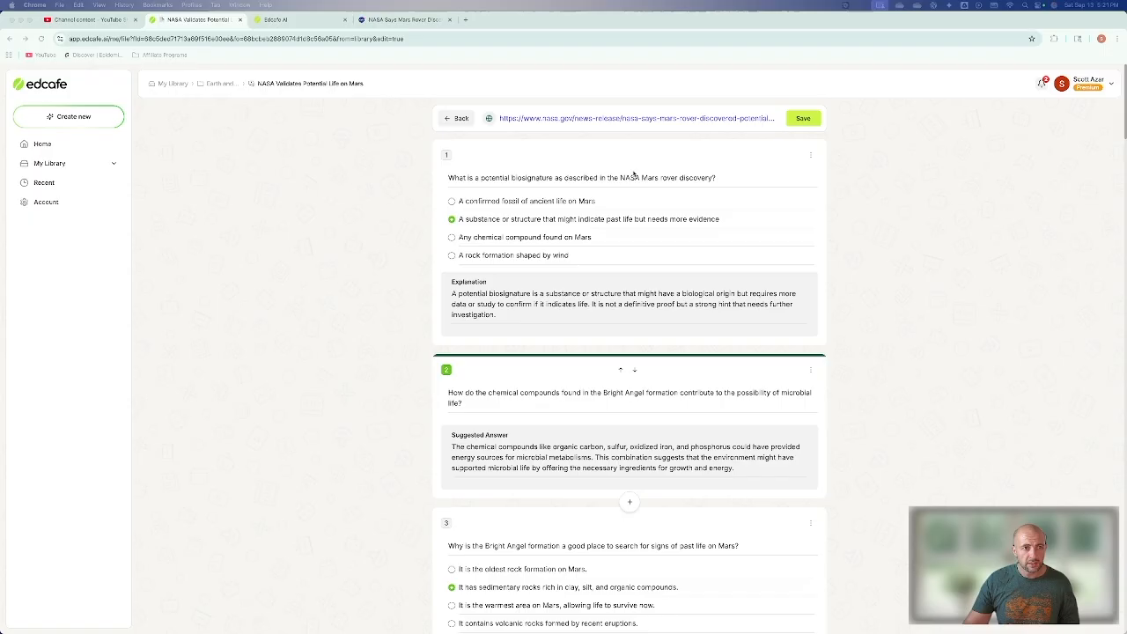
click(801, 119)
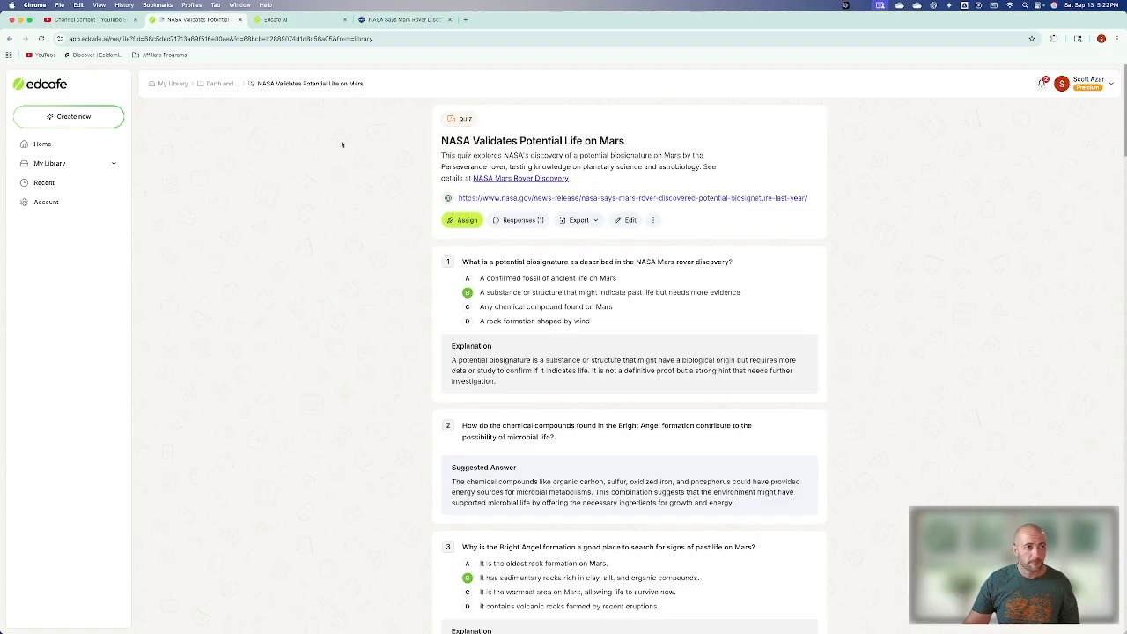
- Start a new slide deck with a webpage as its source, undoing the quiz link pasted by mistake
click(80, 118)
click(463, 303)
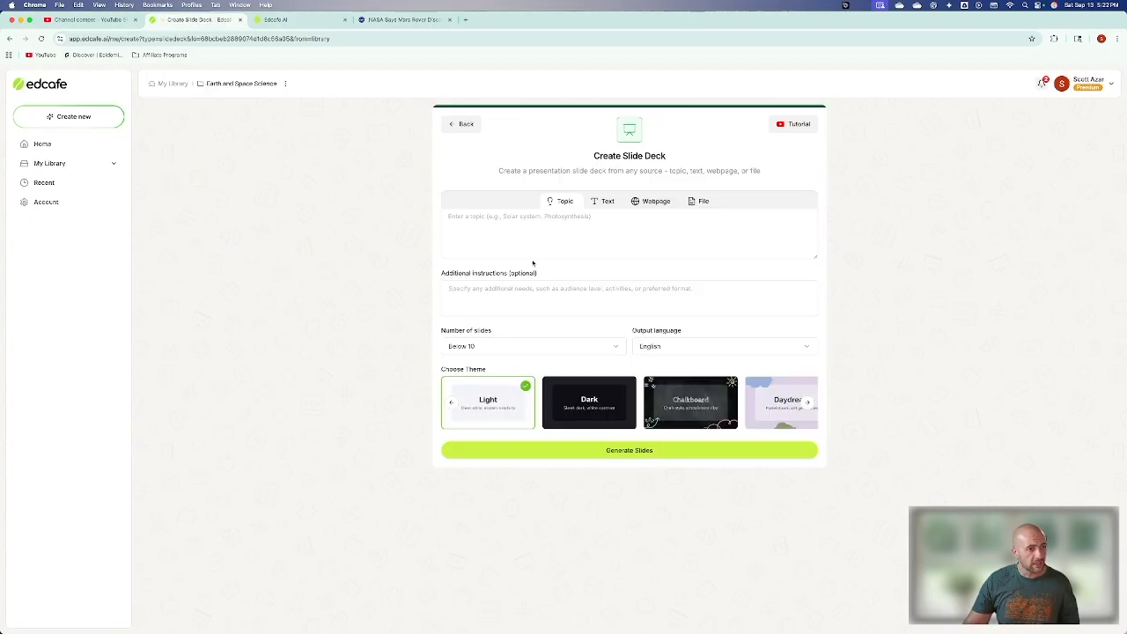
click(660, 205)
click(644, 221)
text(https://app.edcafe.ai/quiz/68c5ced71713a89f516e0ee)
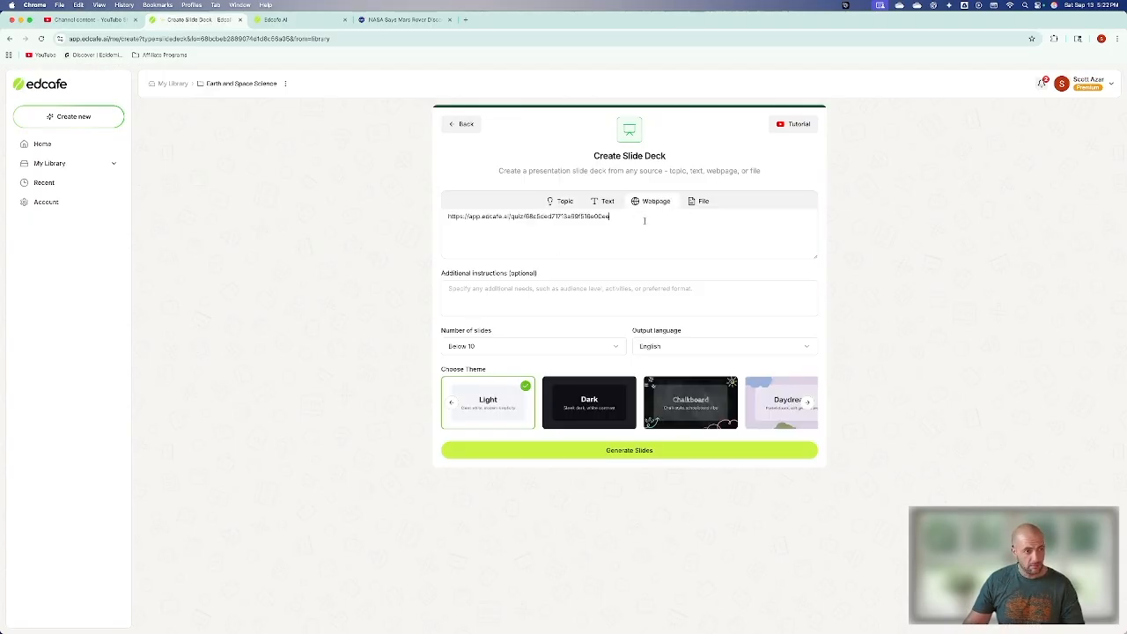
key(super+z)
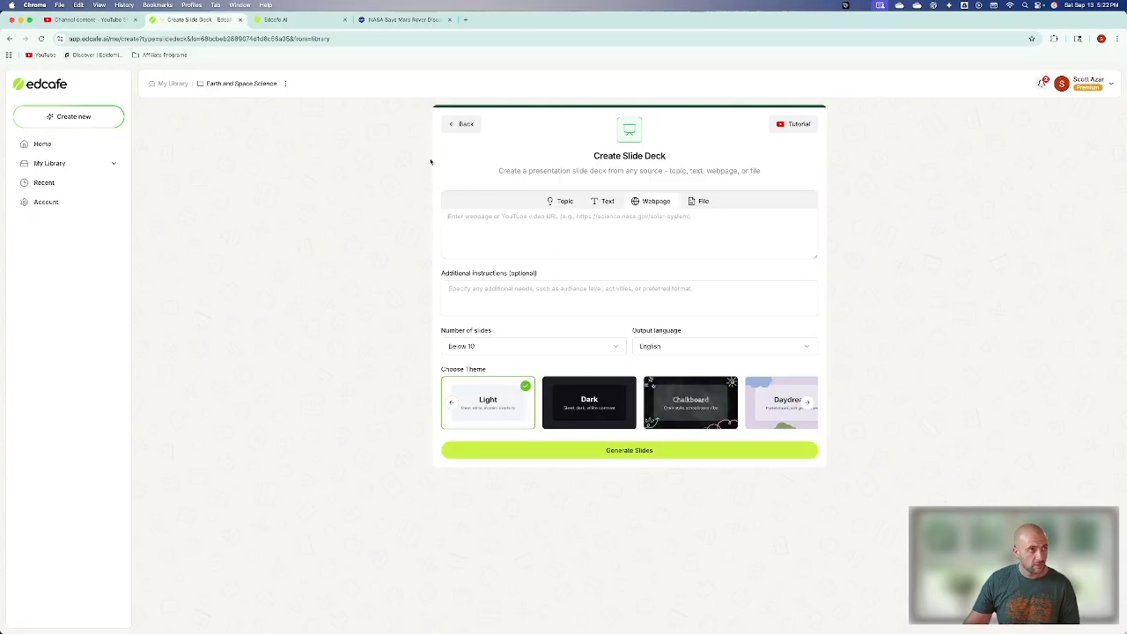
- Copy the URL of the NASA Mars rover biosignature article and enter it as the slide deck's webpage source
click(372, 20)
click(369, 38)
key(super+c)
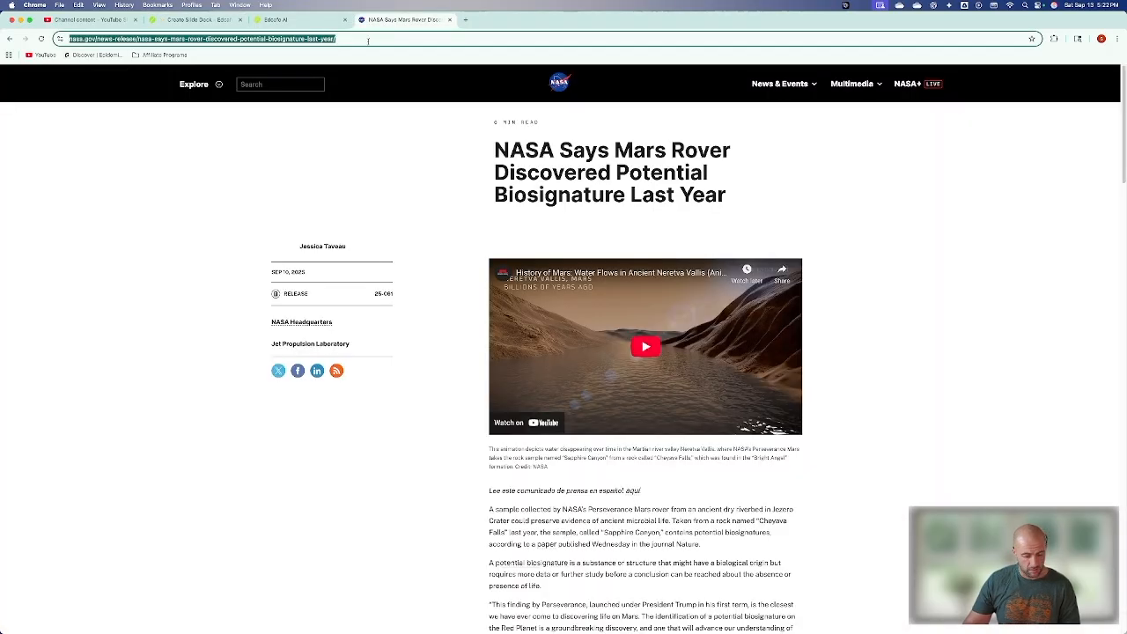
click(227, 20)
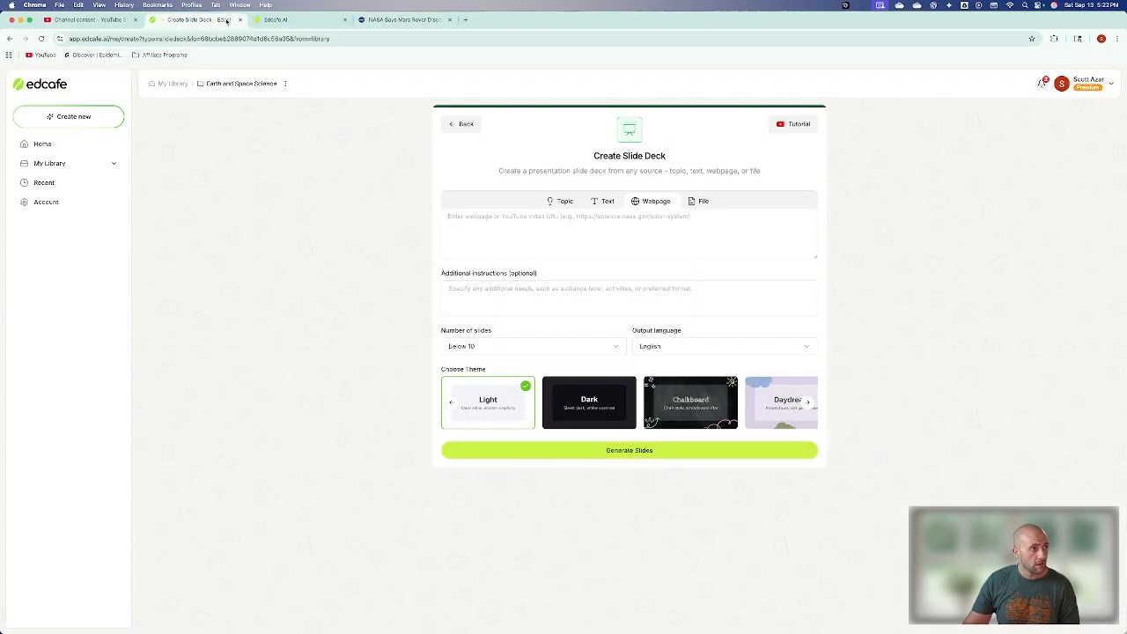
click(489, 249)
key(super+v)
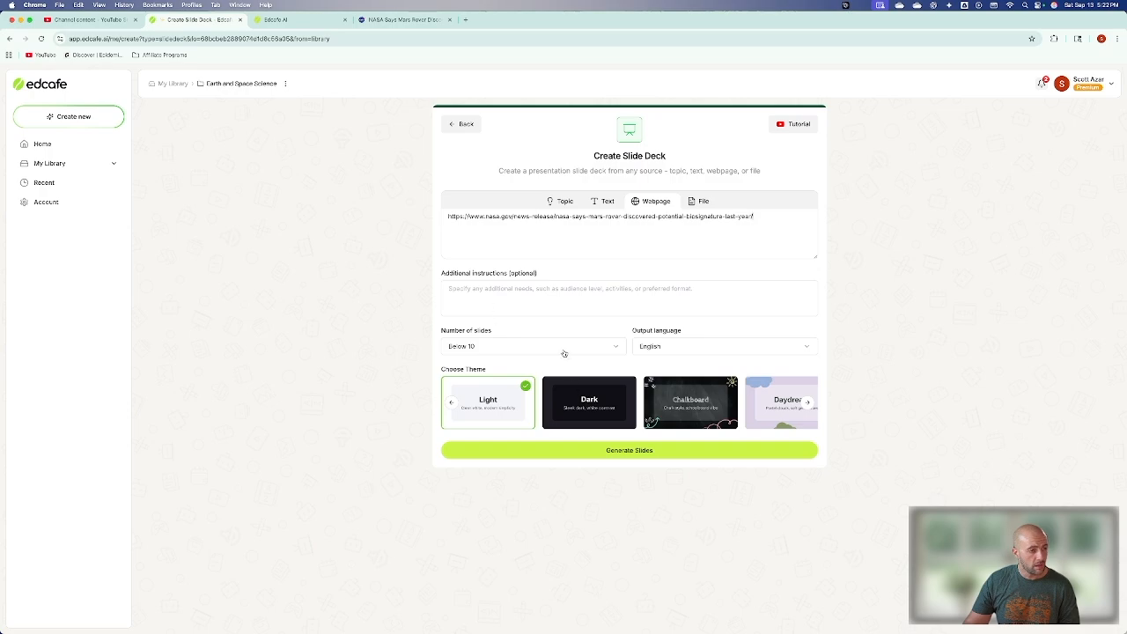
- Set the number of slides to 16 to 20 and generate the deck without additional instructions
click(561, 349)
click(538, 393)
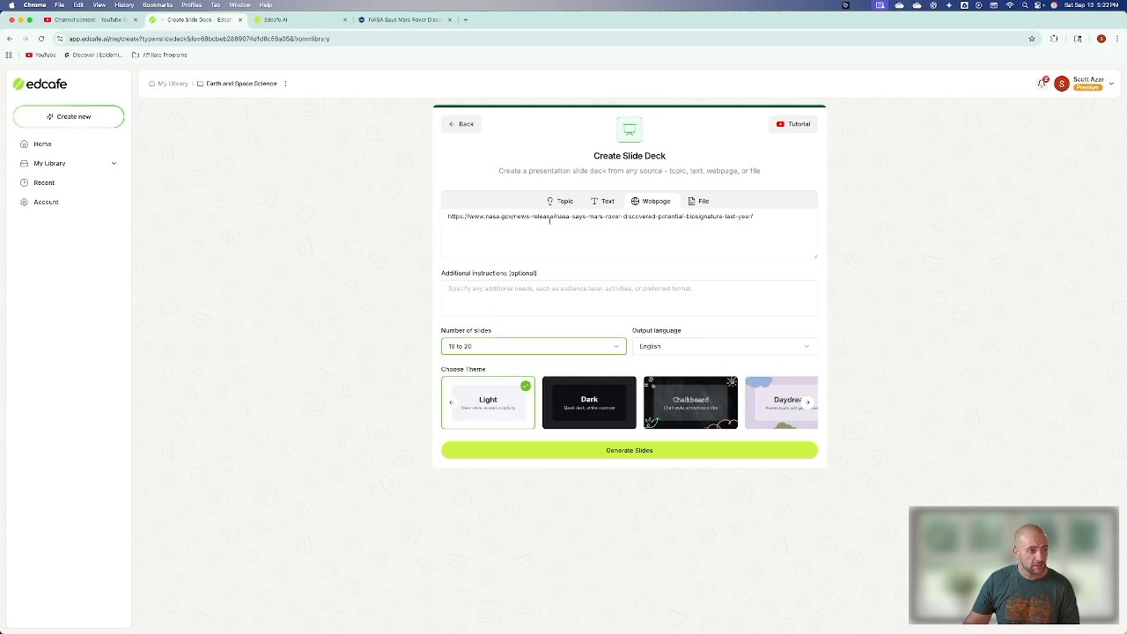
click(529, 323)
click(533, 307)
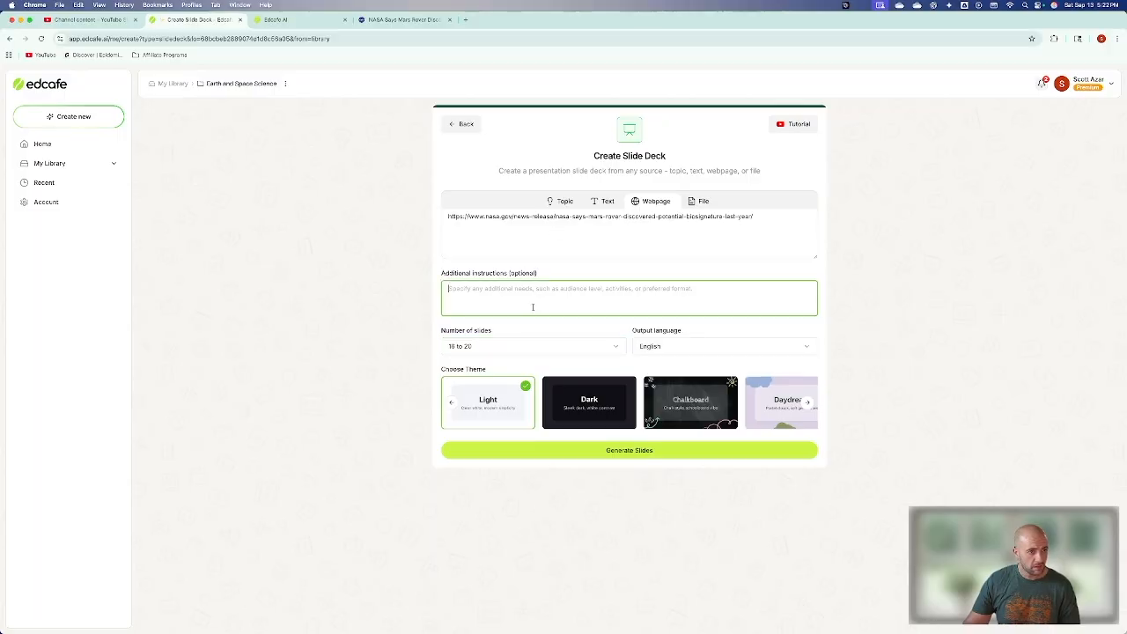
click(659, 451)
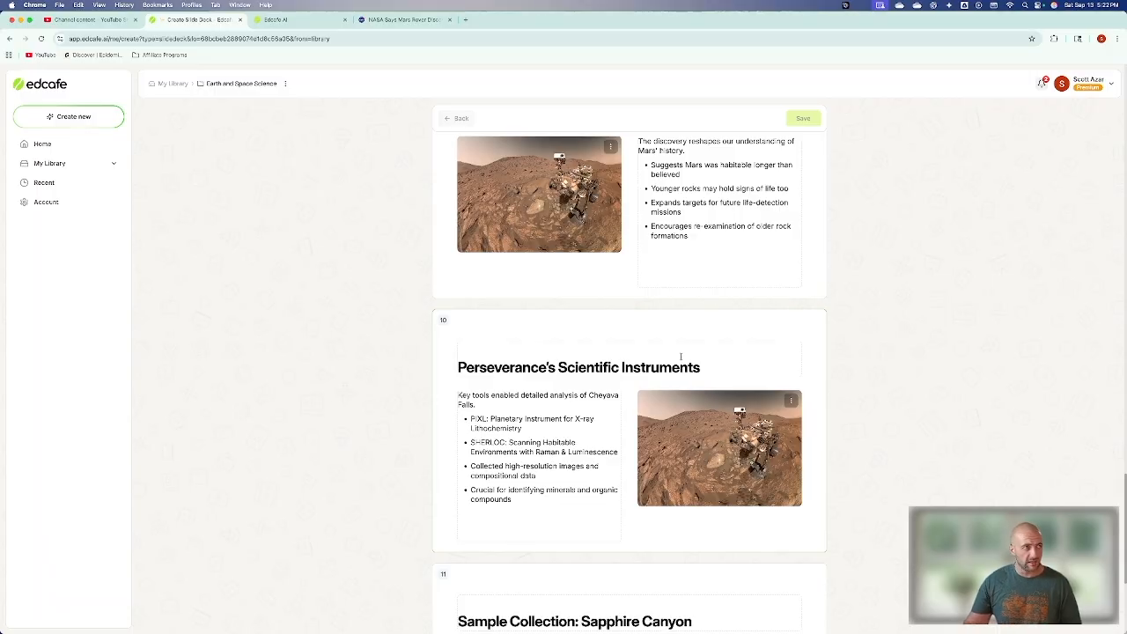
- Examine the text and images of the source NASA article on the Mars rover's potential biosignature
click(400, 20)
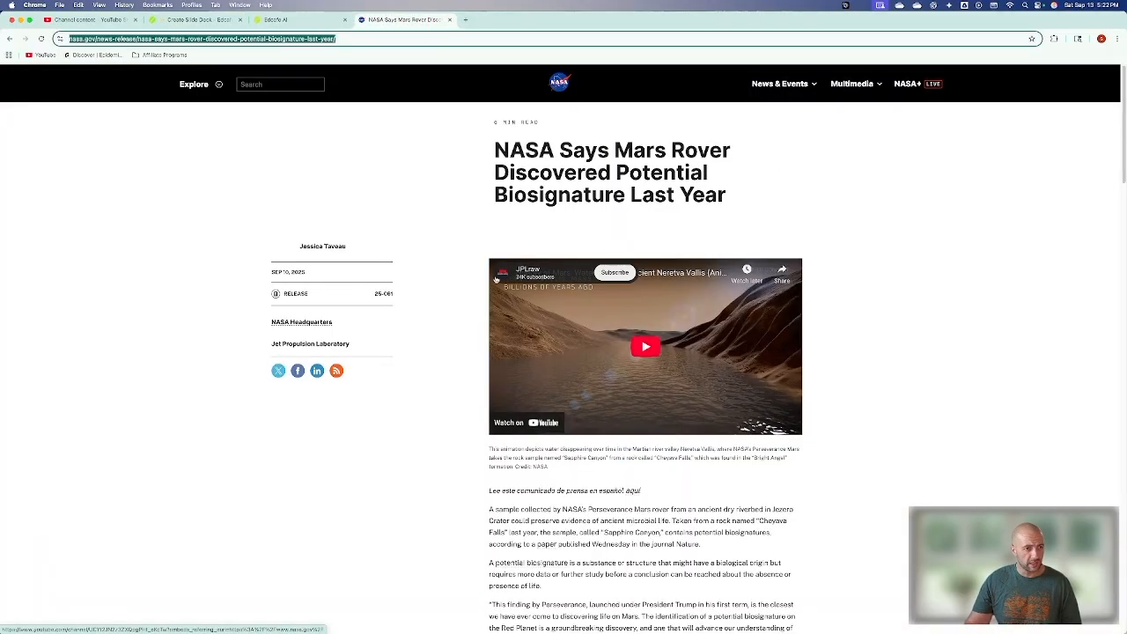
scroll(495, 279, down, 15)
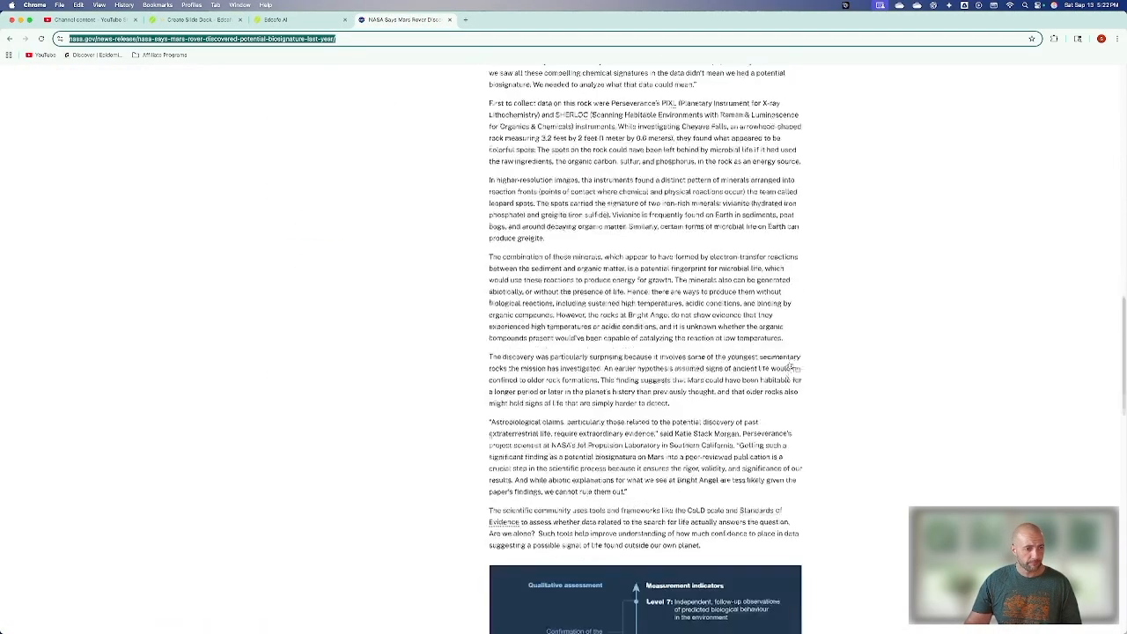
scroll(790, 365, down, 15)
scroll(790, 365, up, 3)
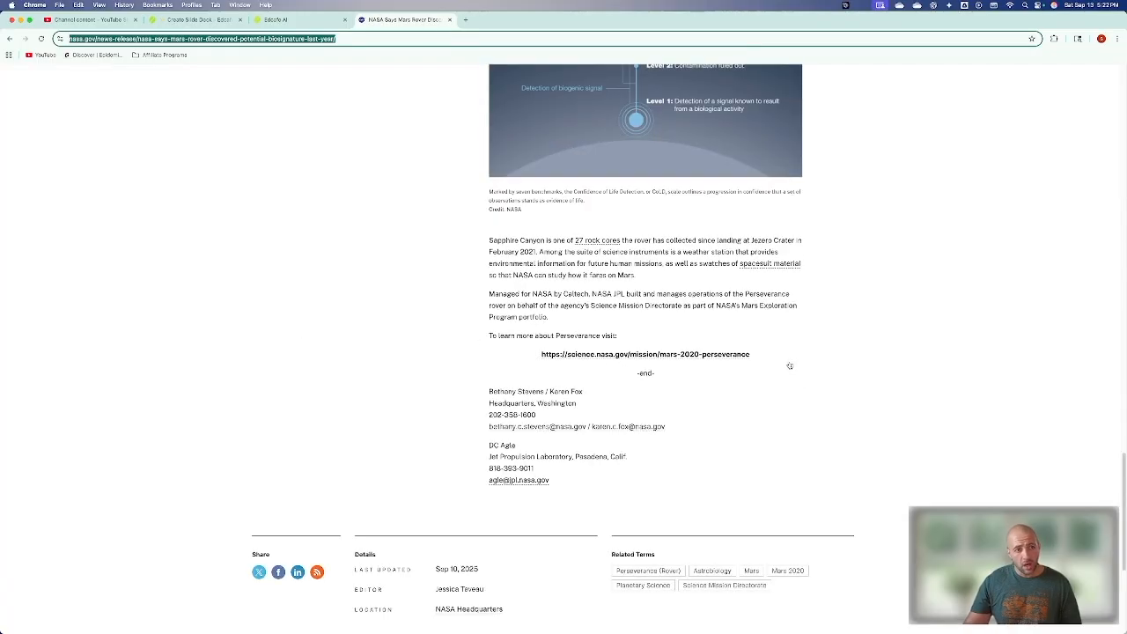
scroll(789, 366, up, 10)
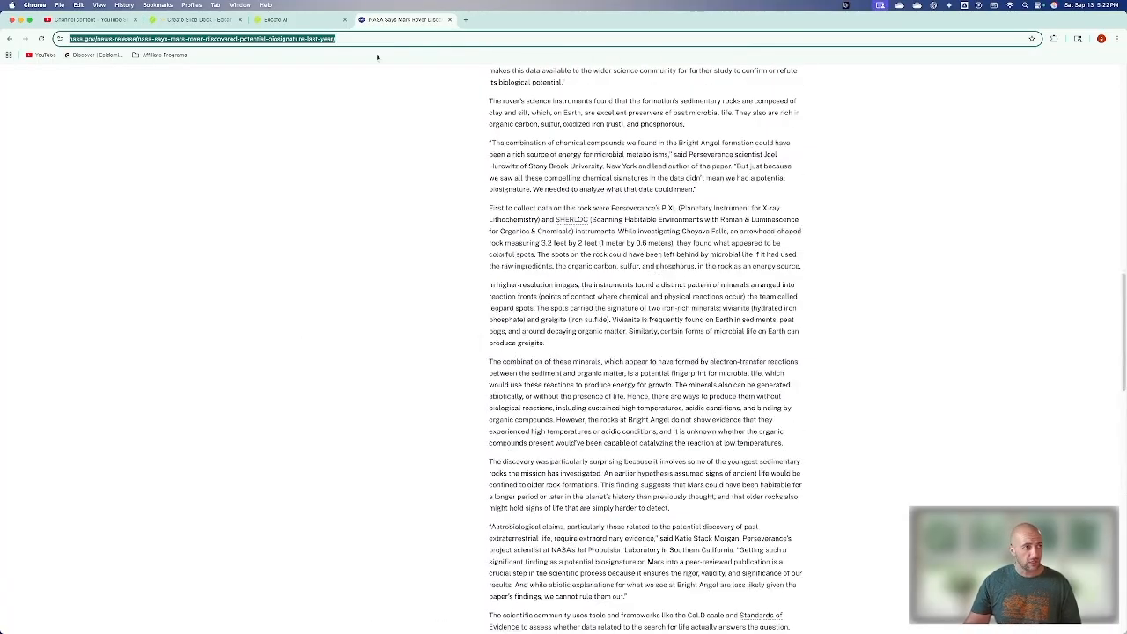
- Return to the generated slide deck and examine the image on the Leopard Spots: Key Mineral Signatures slide
click(301, 22)
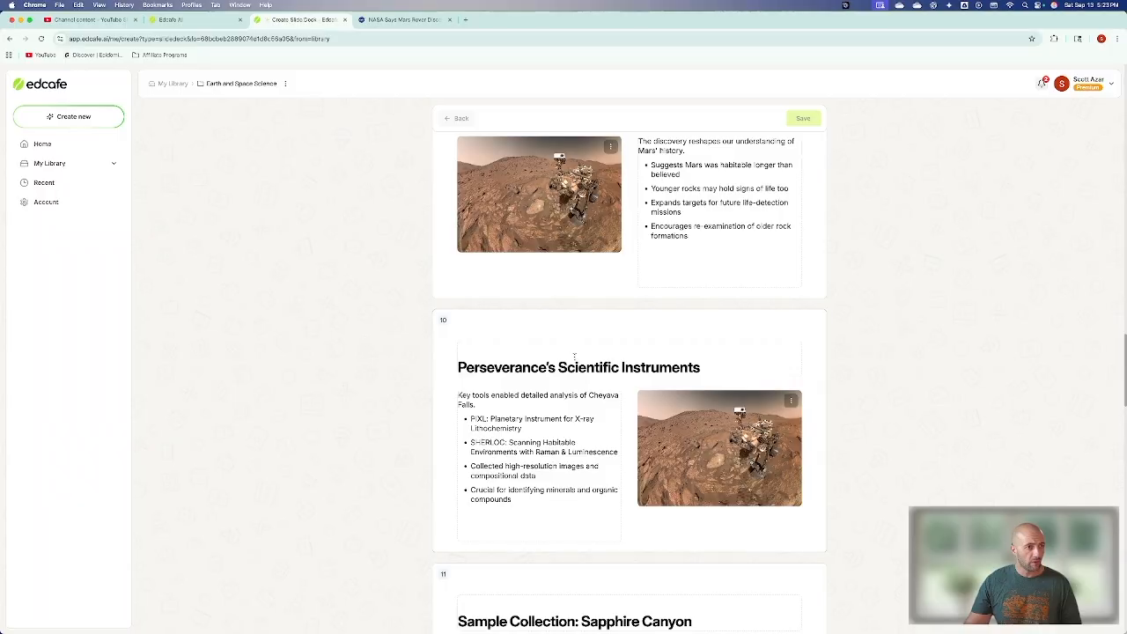
scroll(730, 448, up, 6)
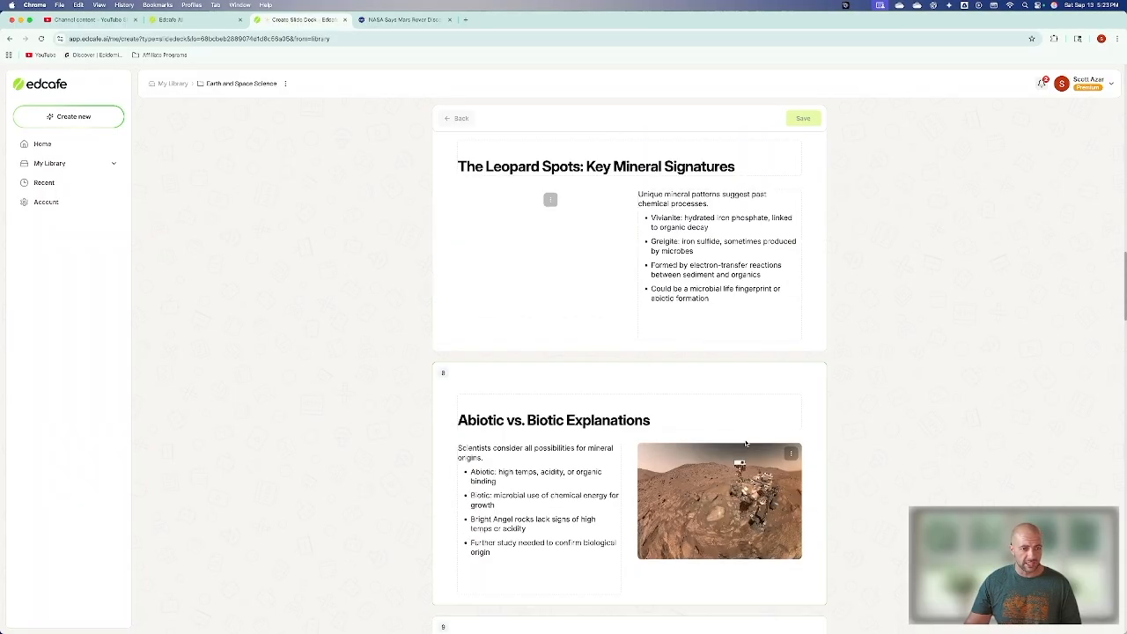
scroll(700, 473, up, 2)
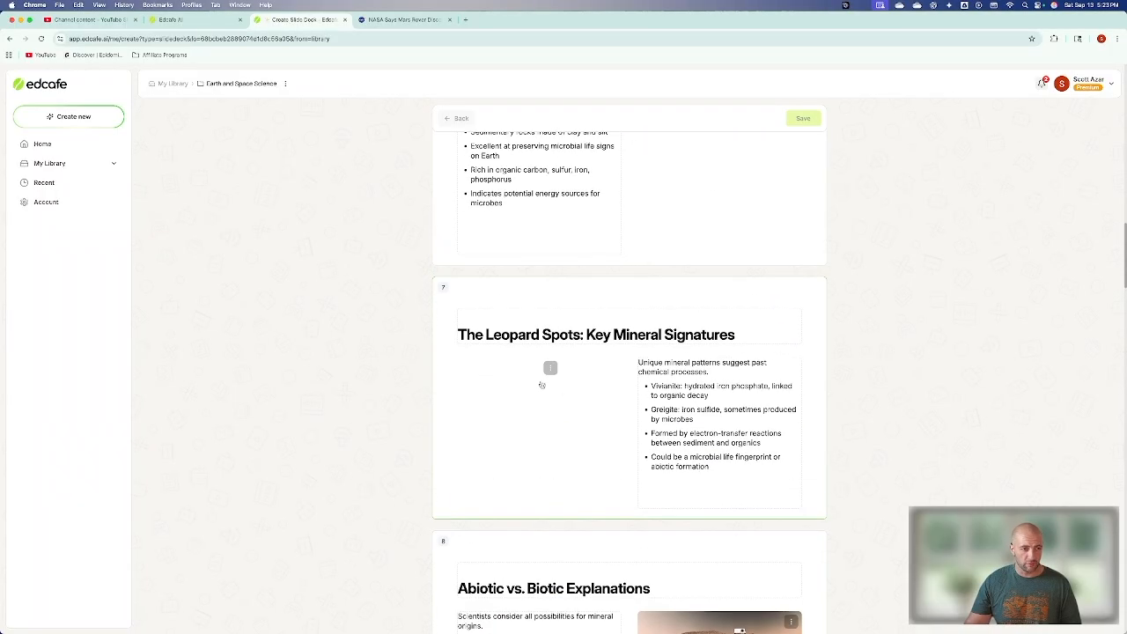
click(547, 368)
click(534, 385)
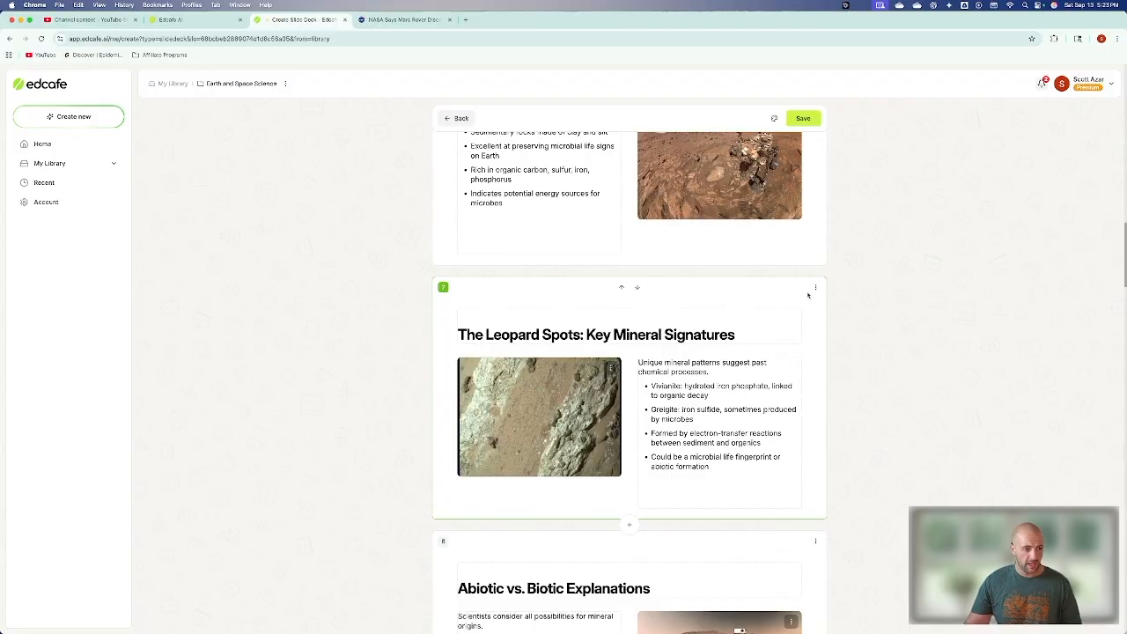
- Replace the image on the Discovery at Cheyava Falls Rock slide with the tracked desert landscape from a search for "MArtian soil"
scroll(853, 299, up, 10)
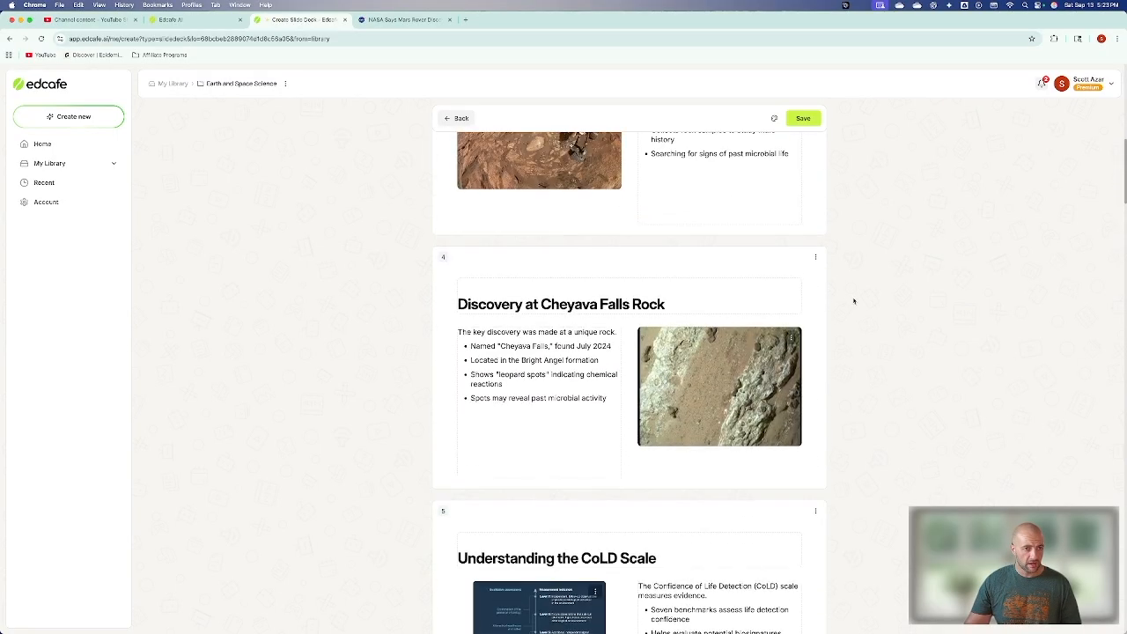
click(772, 369)
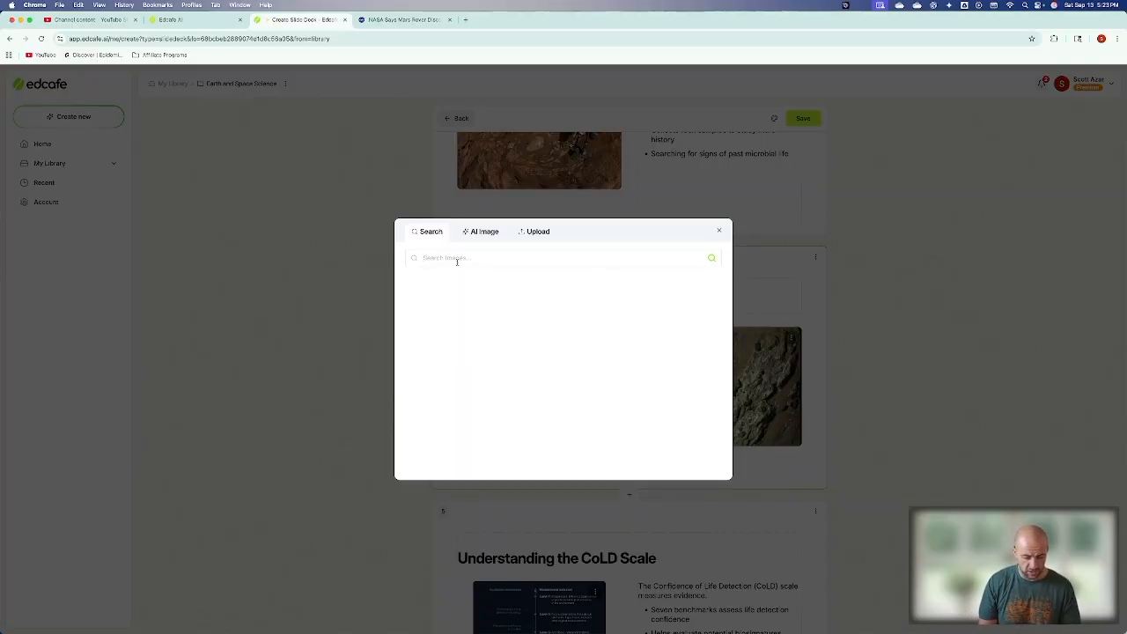
text(MArtian soil)
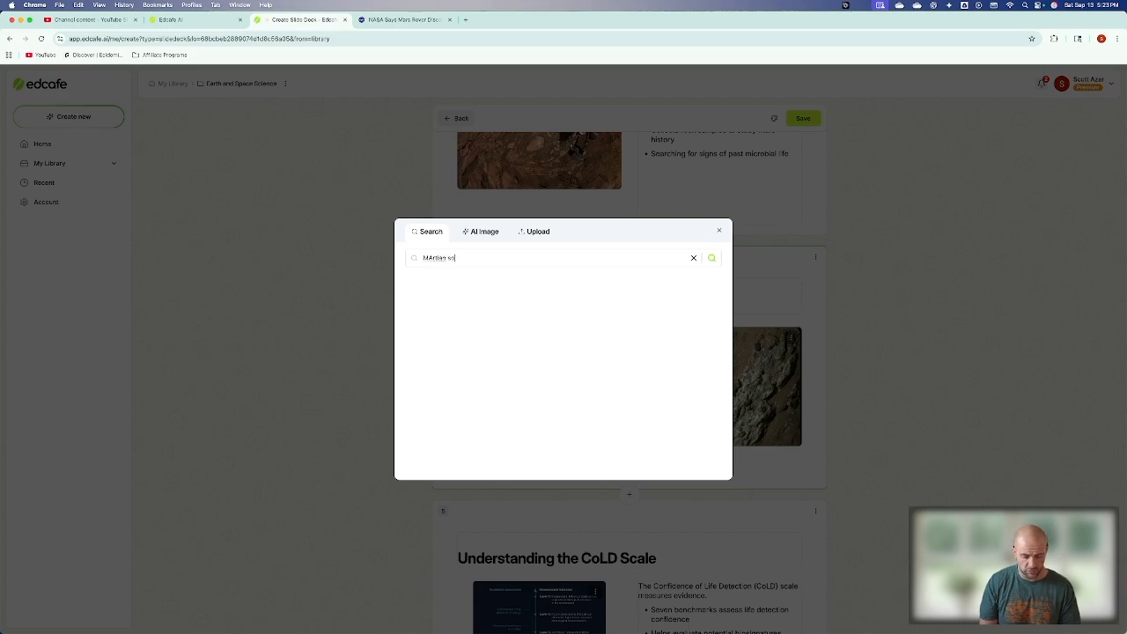
key(Return)
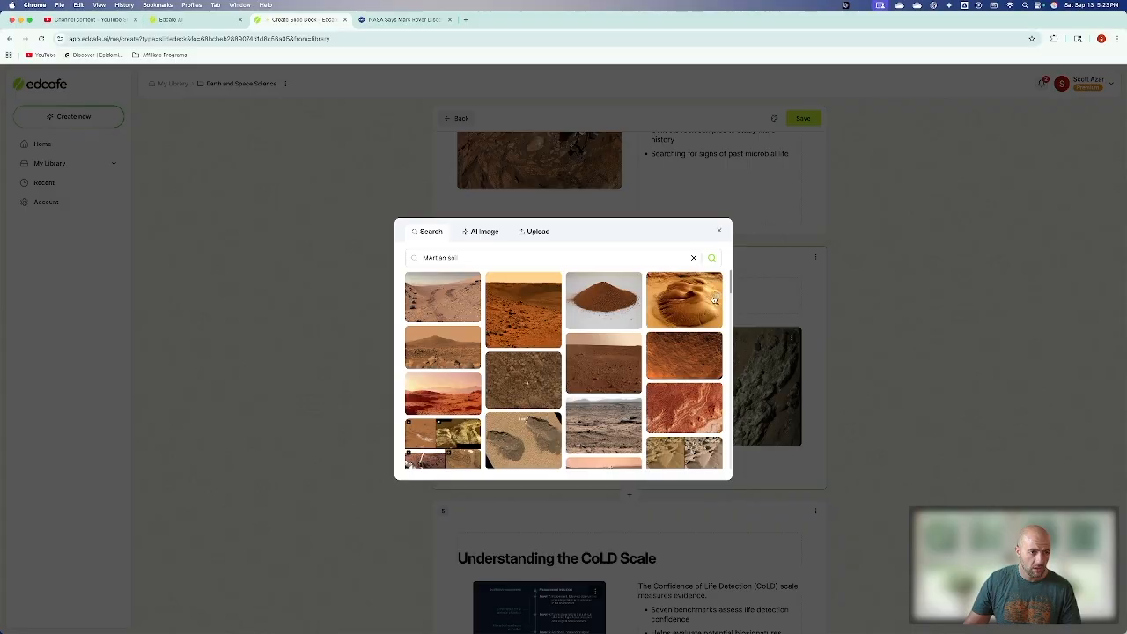
click(465, 311)
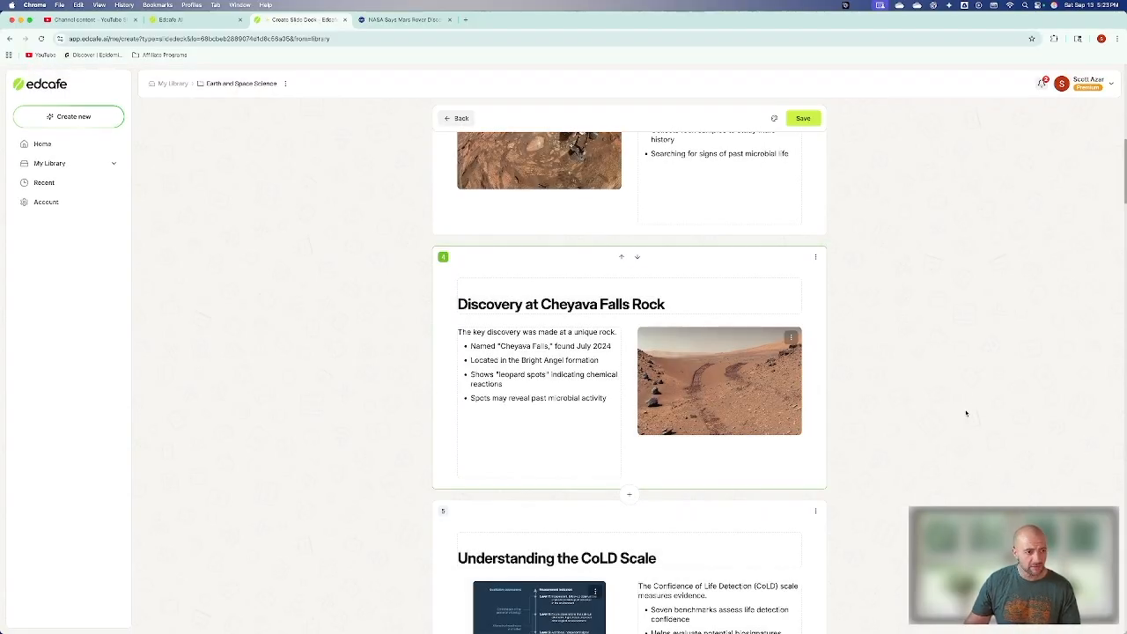
- Review the remaining slides and apply the Orbit theme to the deck
scroll(965, 413, down, 15)
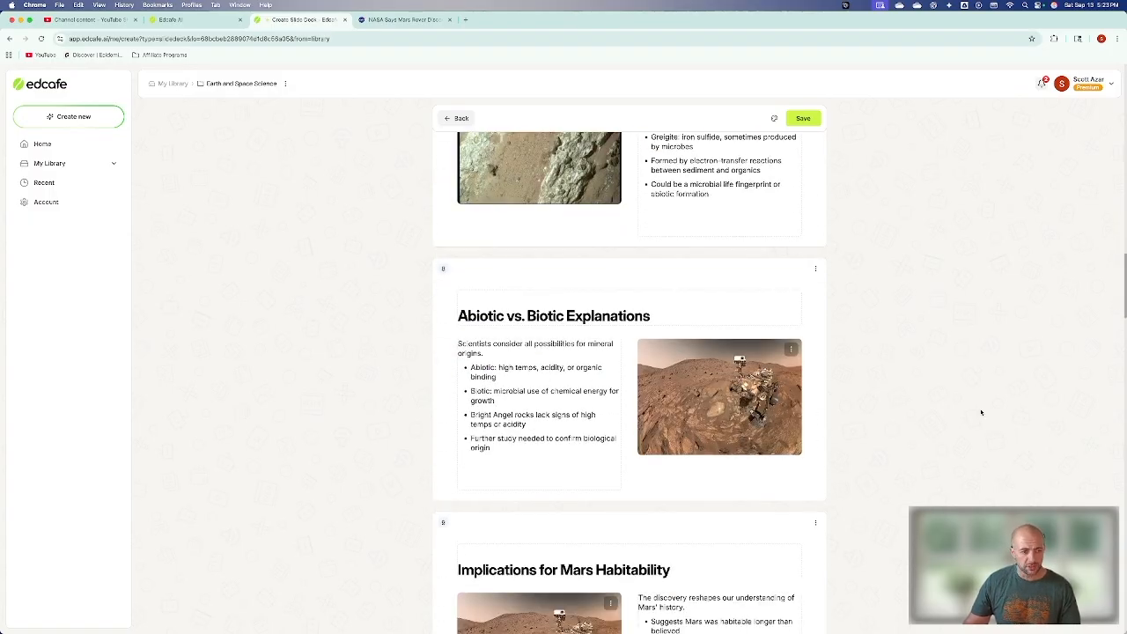
scroll(981, 412, down, 3)
scroll(981, 412, down, 3)
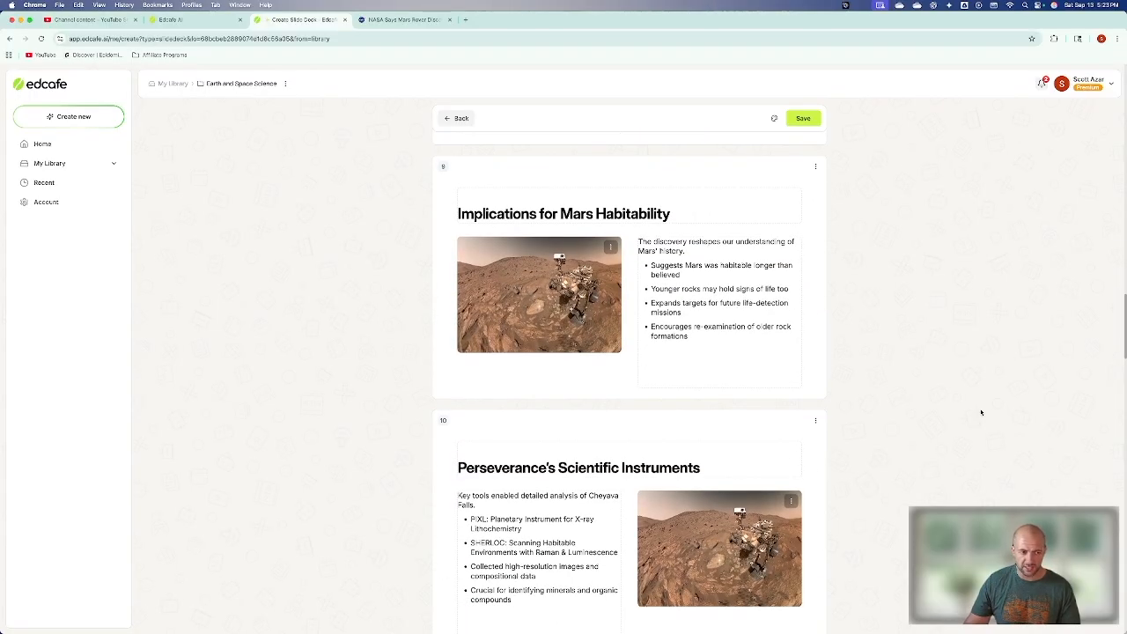
scroll(981, 412, down, 10)
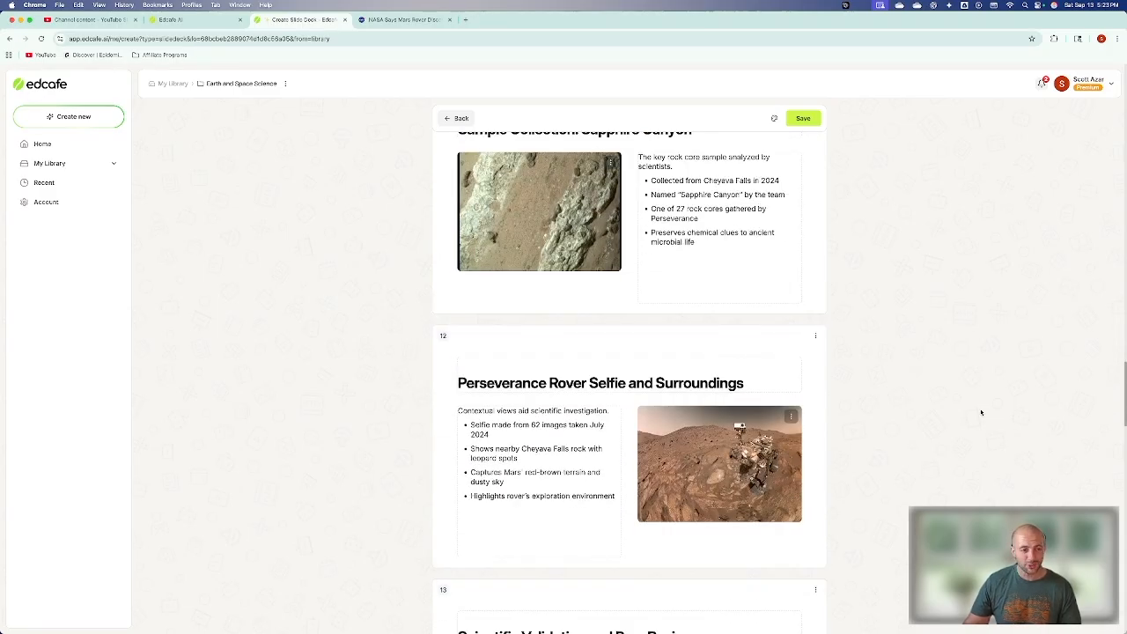
scroll(980, 412, down, 6)
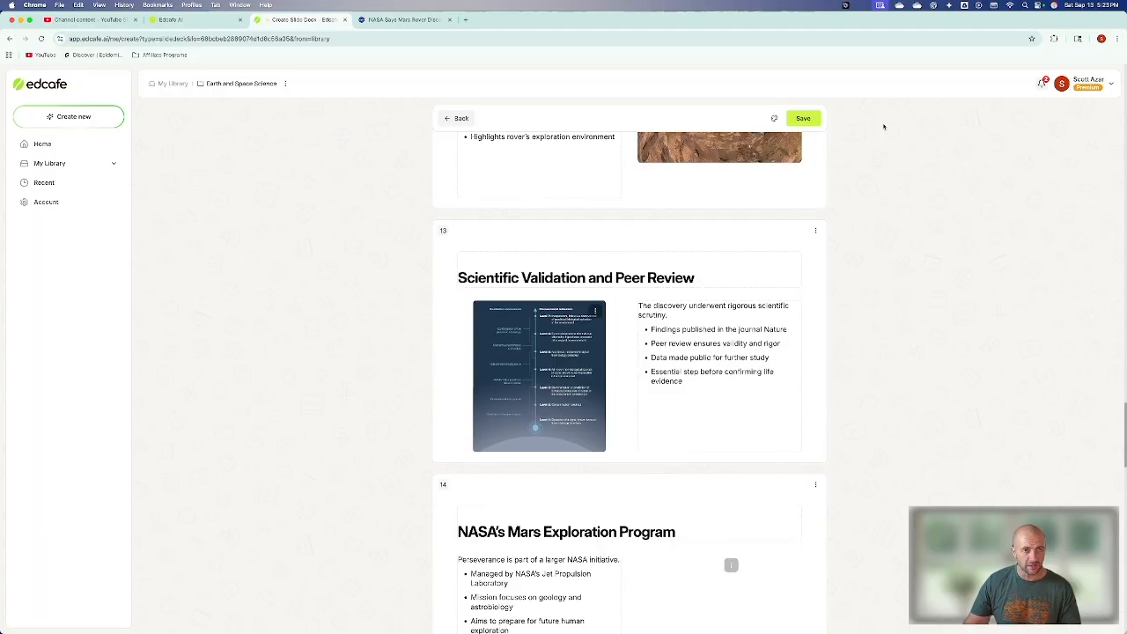
click(773, 120)
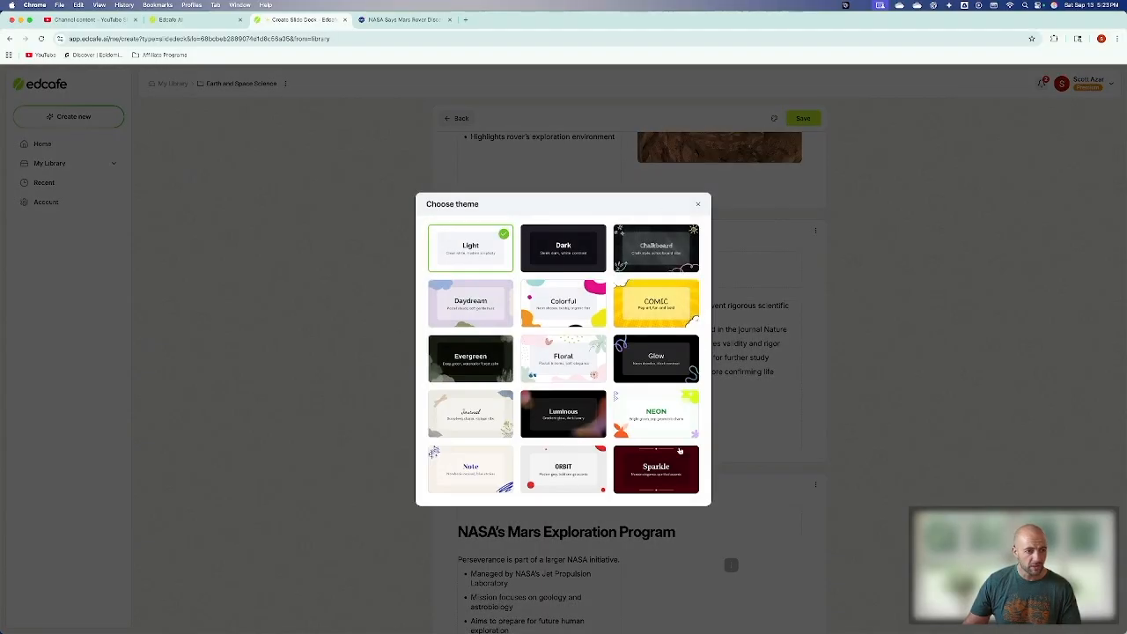
click(576, 476)
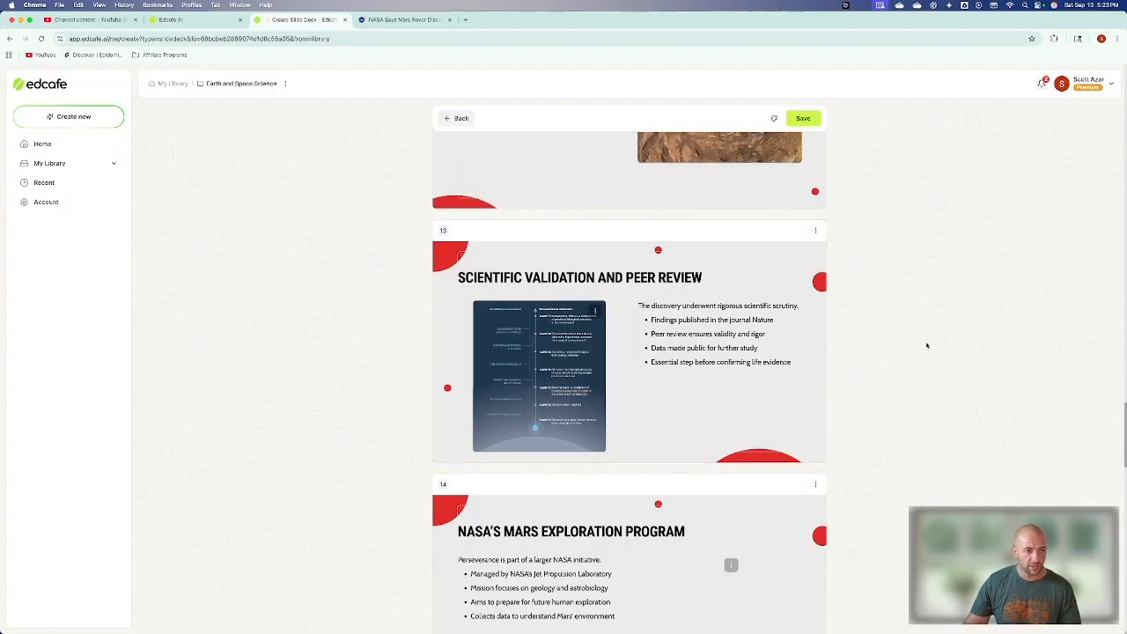
scroll(926, 345, up, 15)
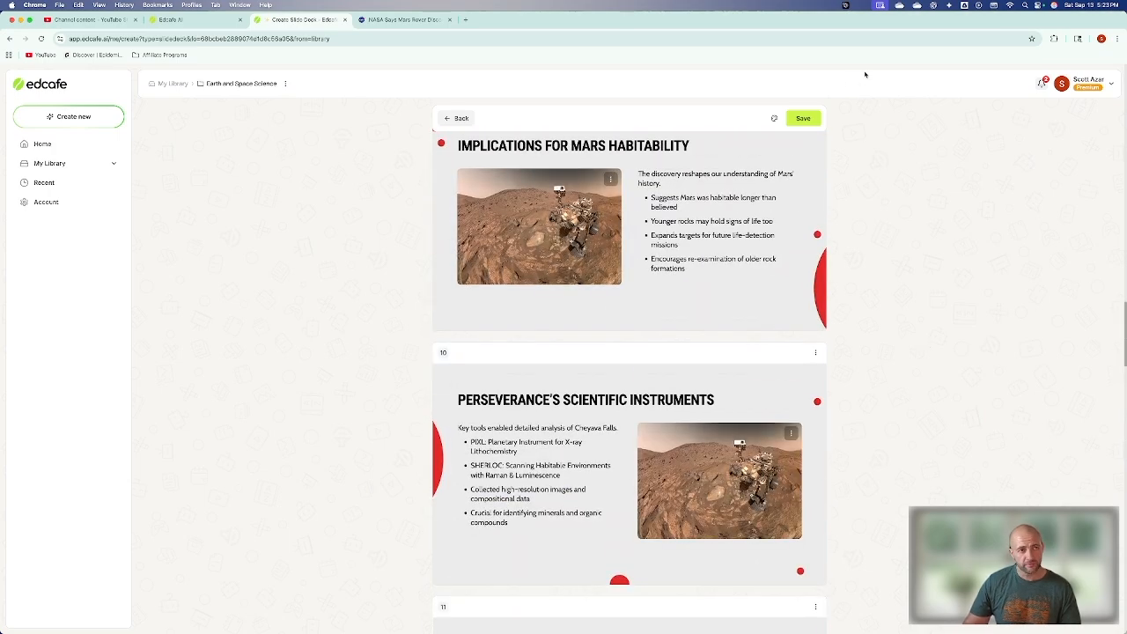
- Save the slide deck as "NASA Martian Life" in the Earth and Space Science folder with public visibility
click(804, 118)
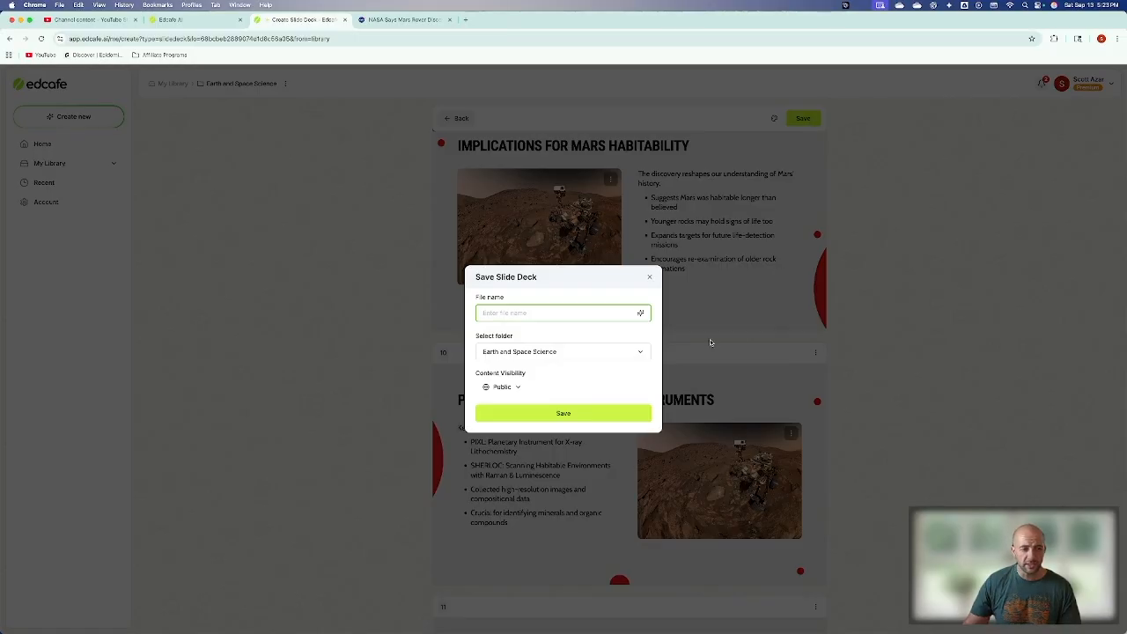
text(N)
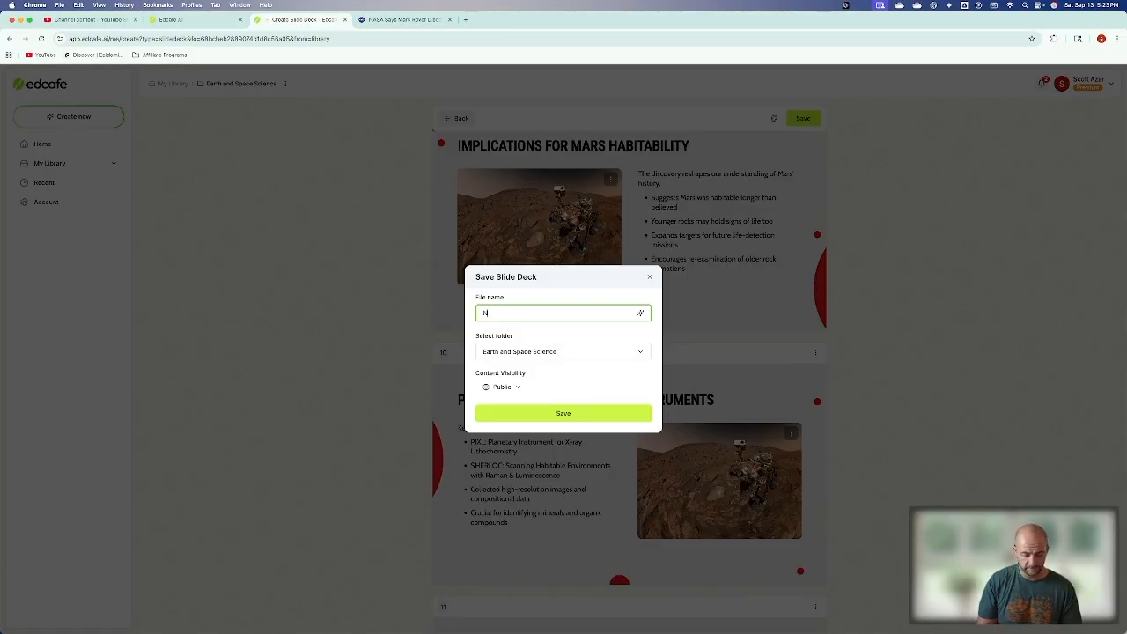
text(ASA Mar)
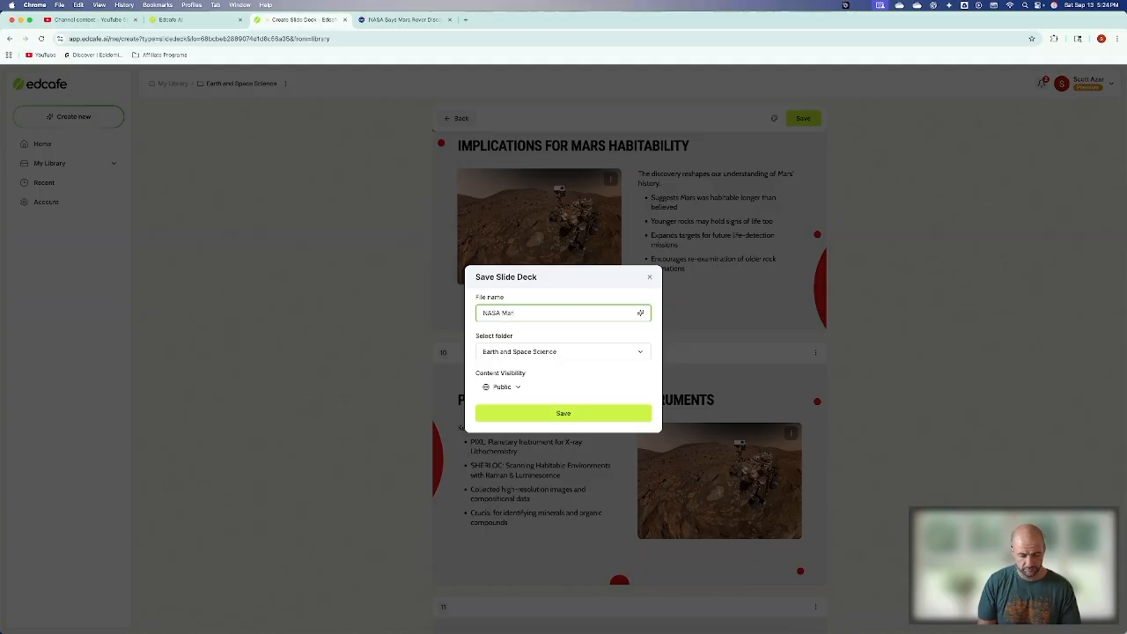
text(tian Life)
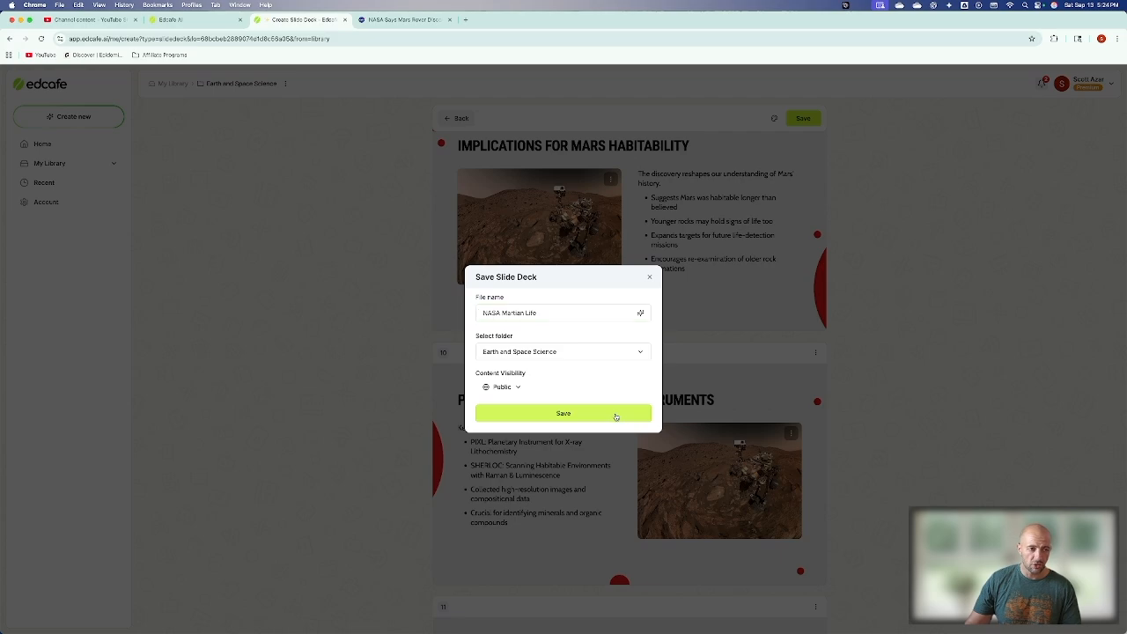
click(619, 414)
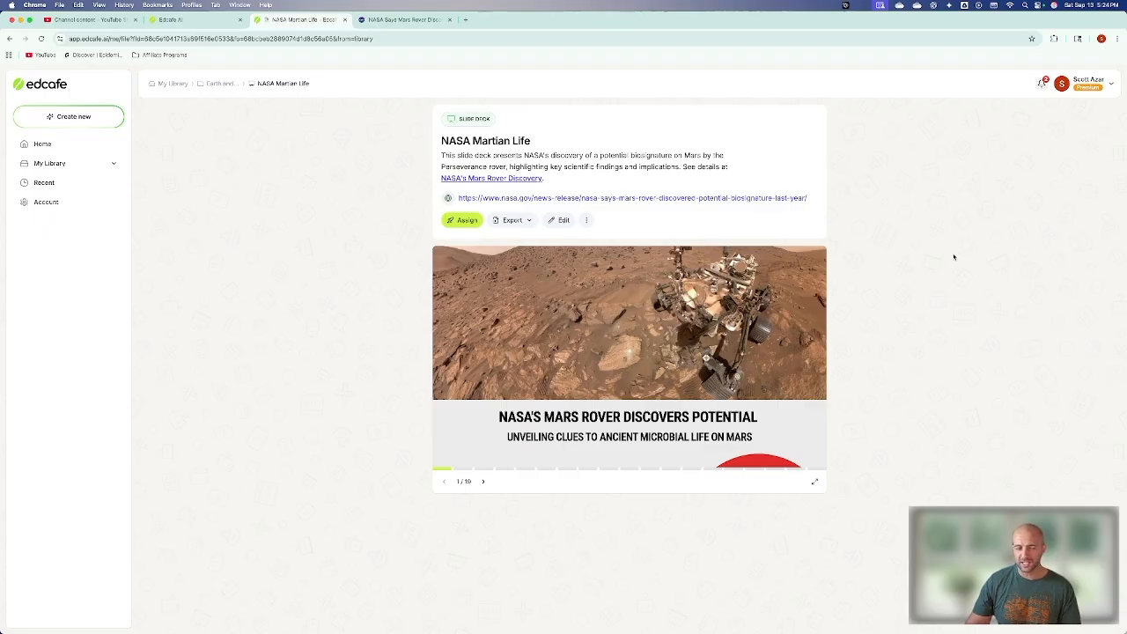
- Page through the saved deck to slide 5 and check the sharing options for assigning it
click(484, 482)
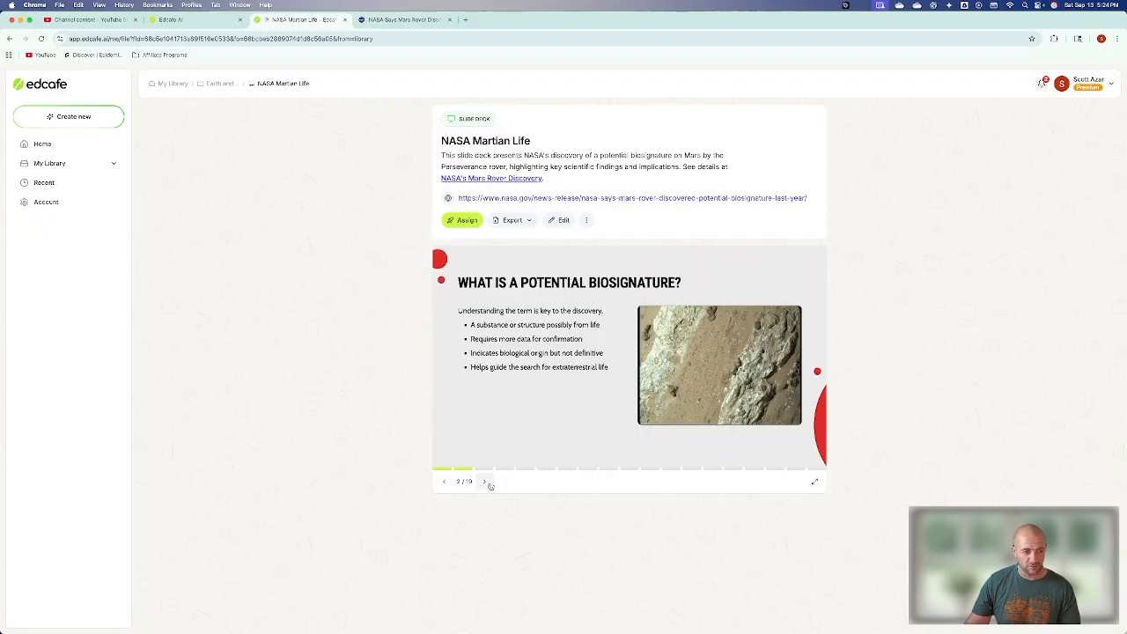
click(484, 482)
click(484, 482)
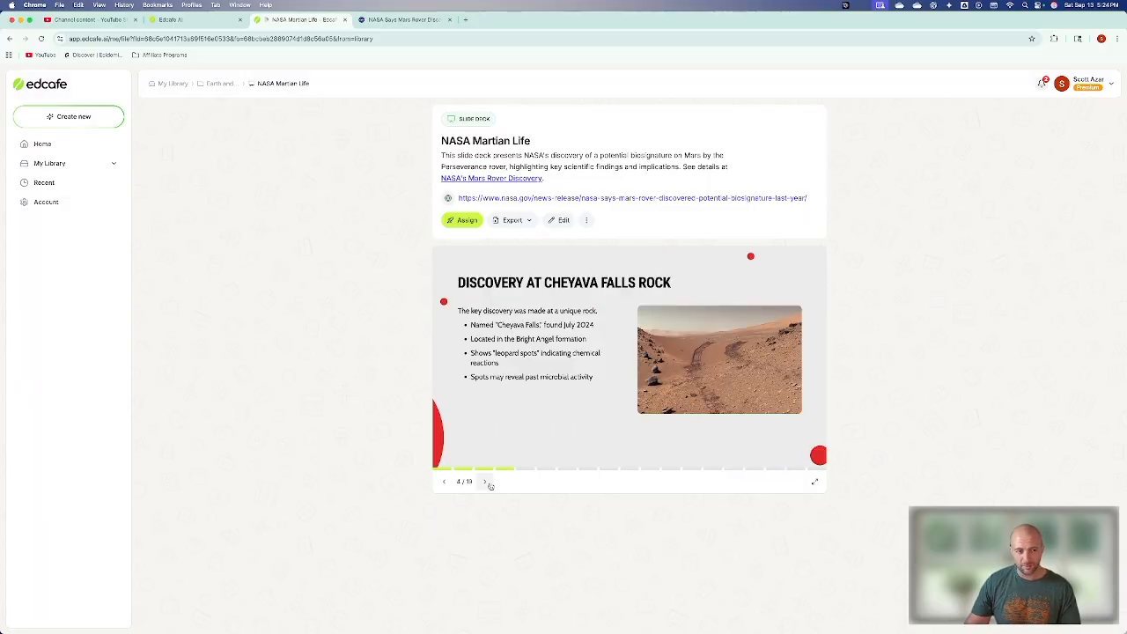
click(484, 483)
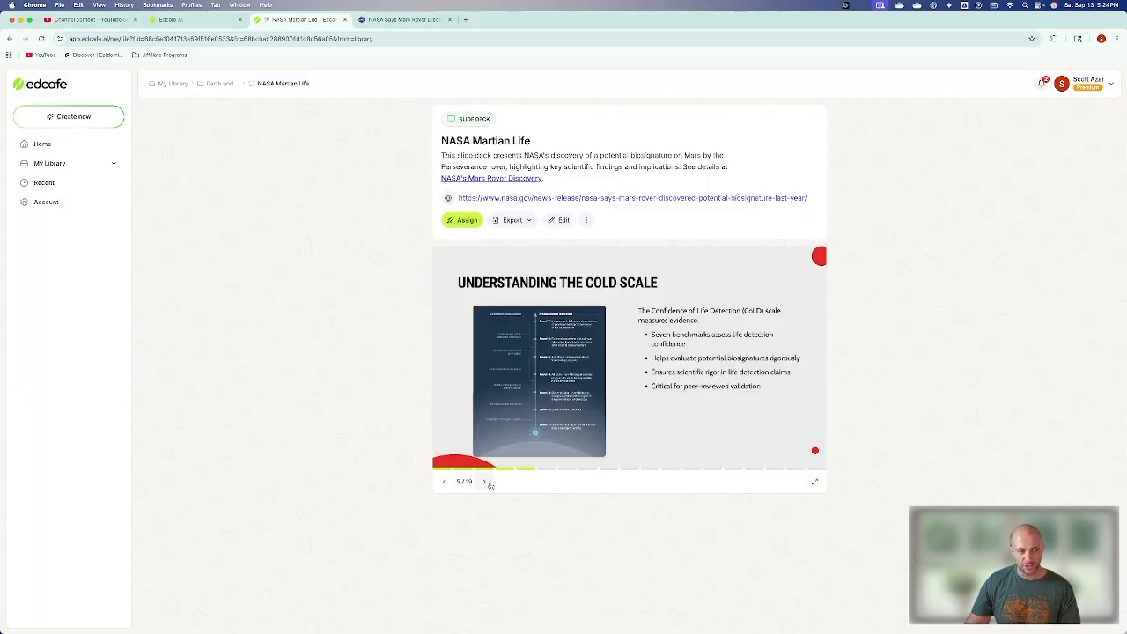
click(468, 221)
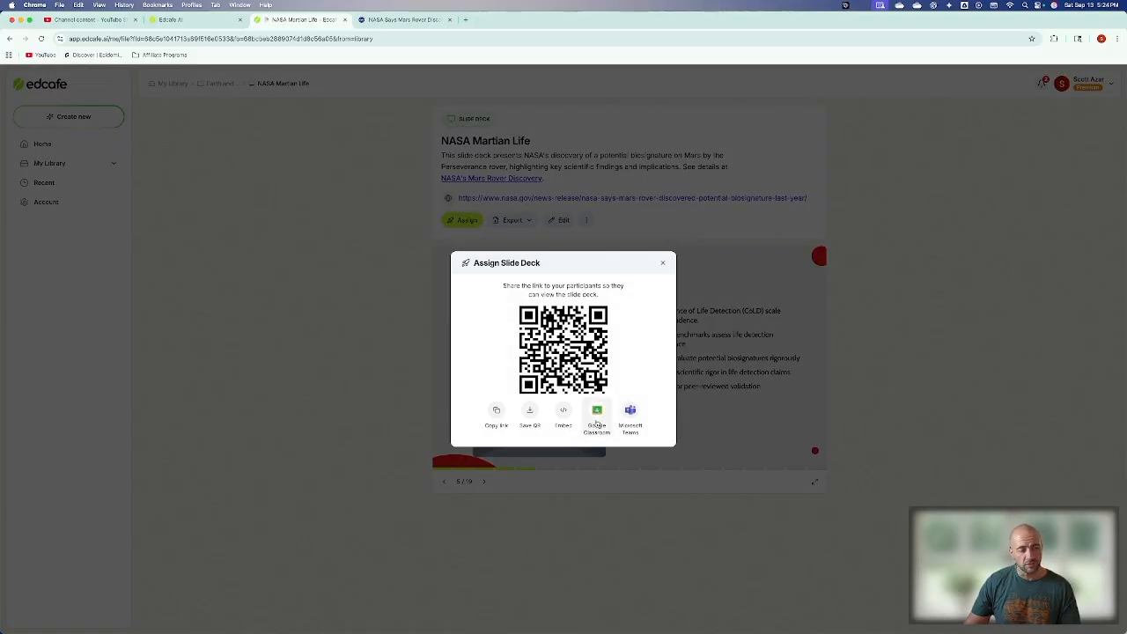
click(662, 263)
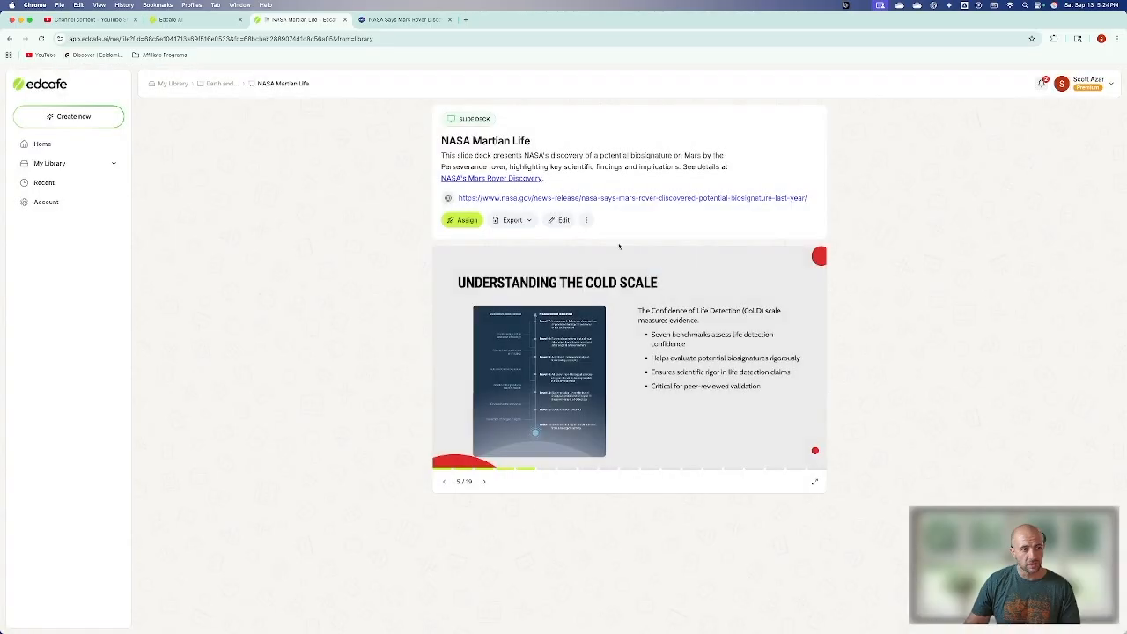
- Export the deck to Google Slides, choosing the first Google account and granting Edcafe access to its Drive files
click(521, 227)
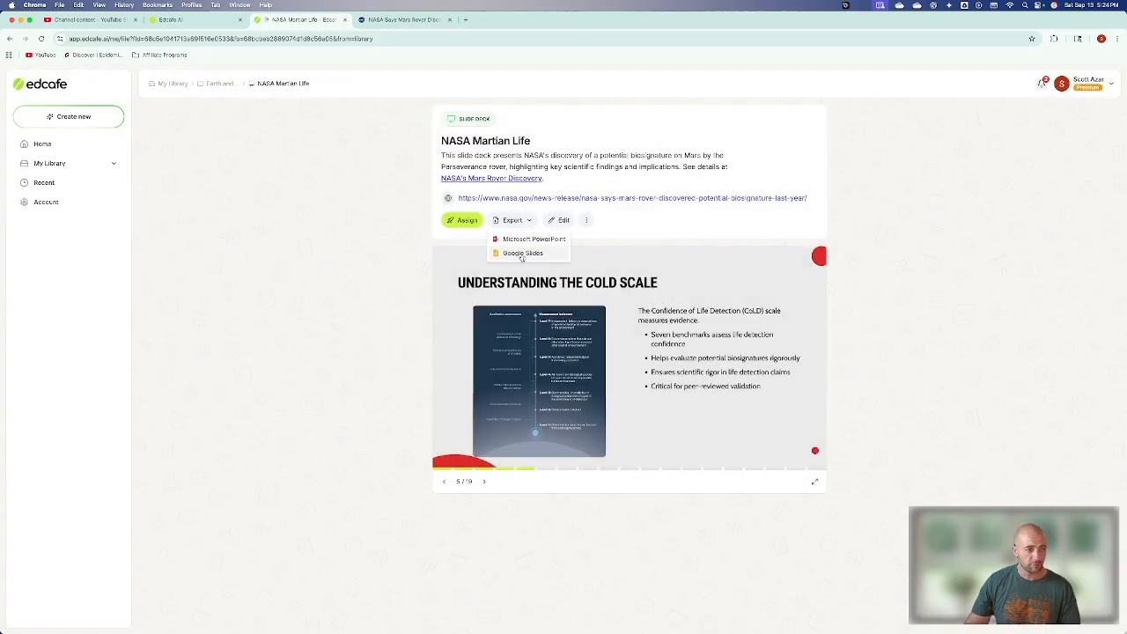
click(522, 253)
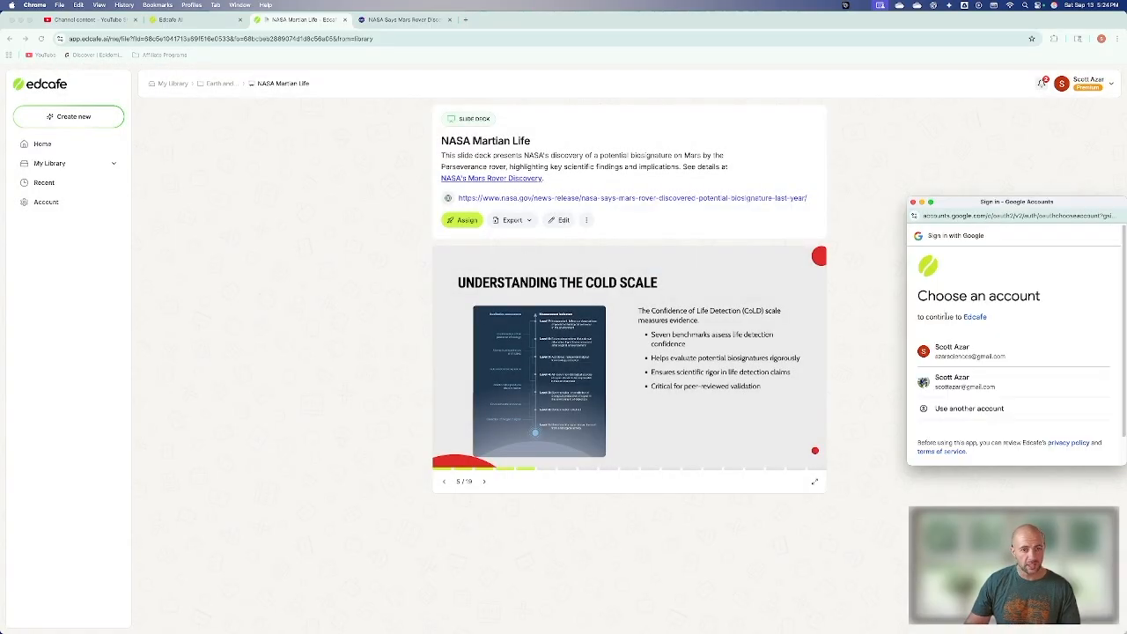
click(951, 351)
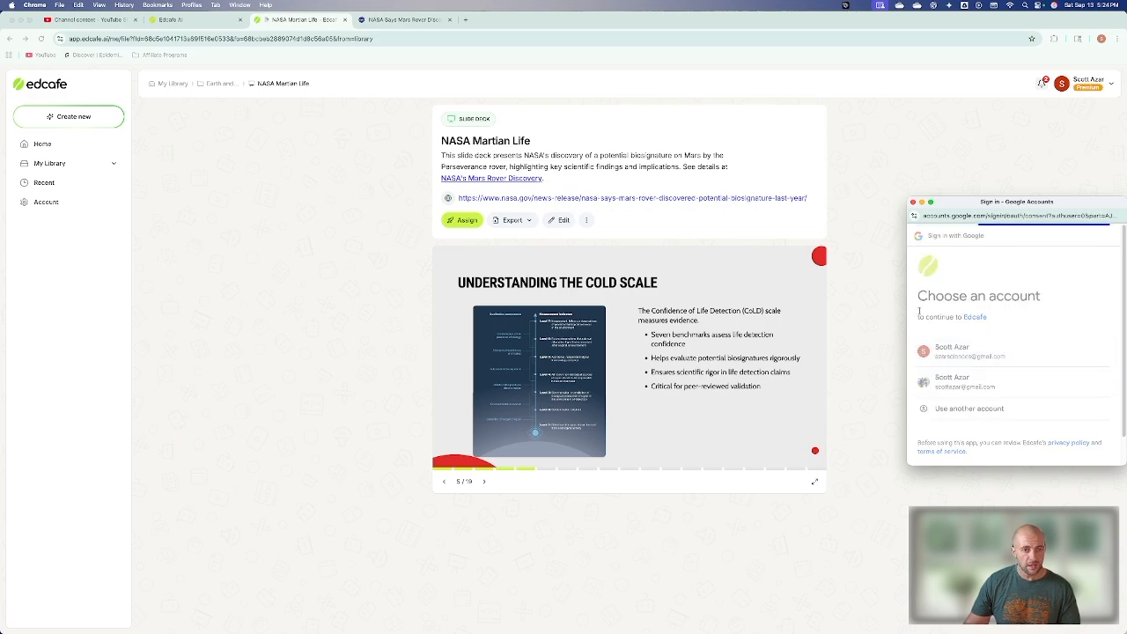
scroll(918, 311, down, 5)
click(1039, 417)
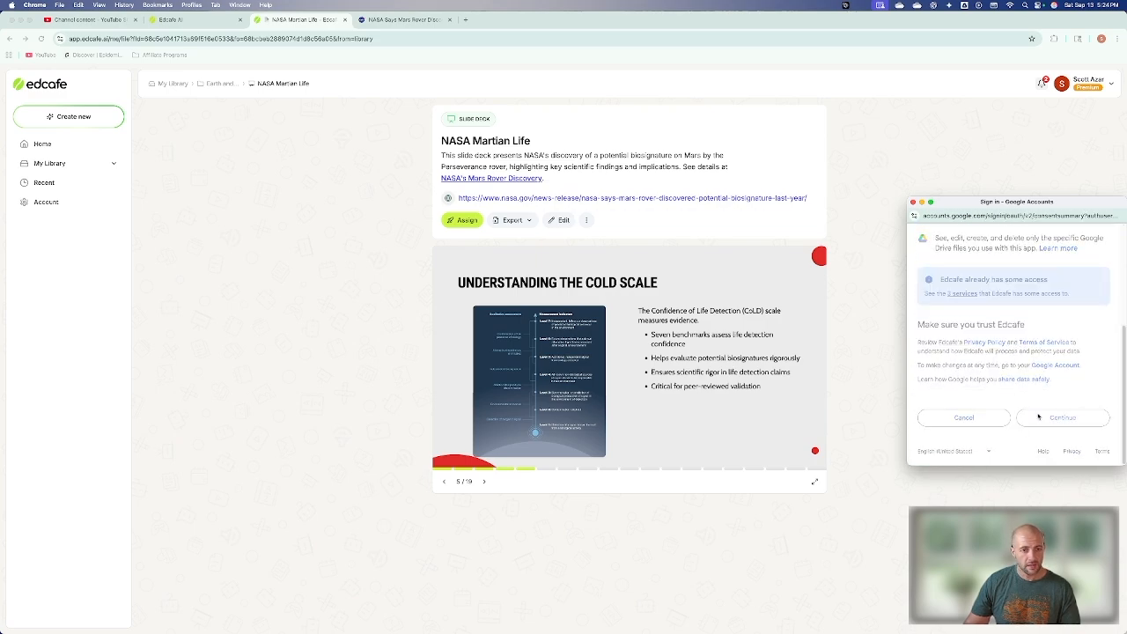